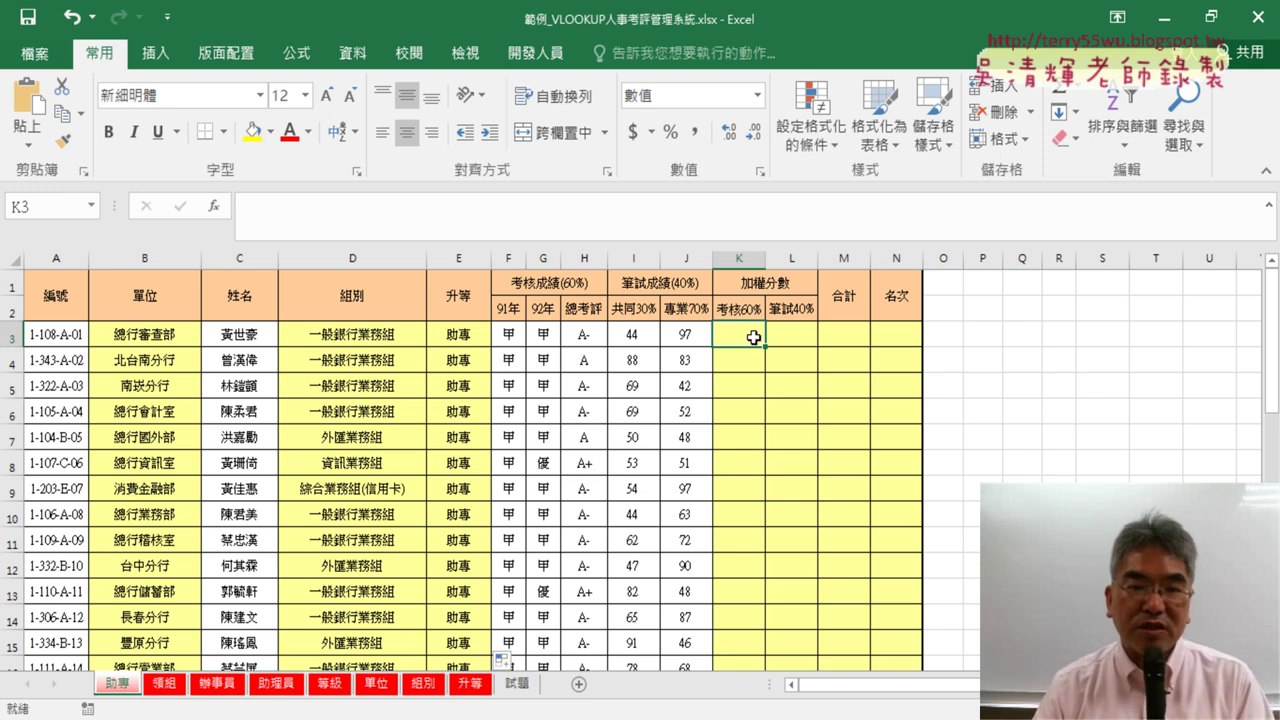
# Inspect the first employee's grades in F3 and G3 and the A- overall rating in H3.
pyautogui.click(512, 337)
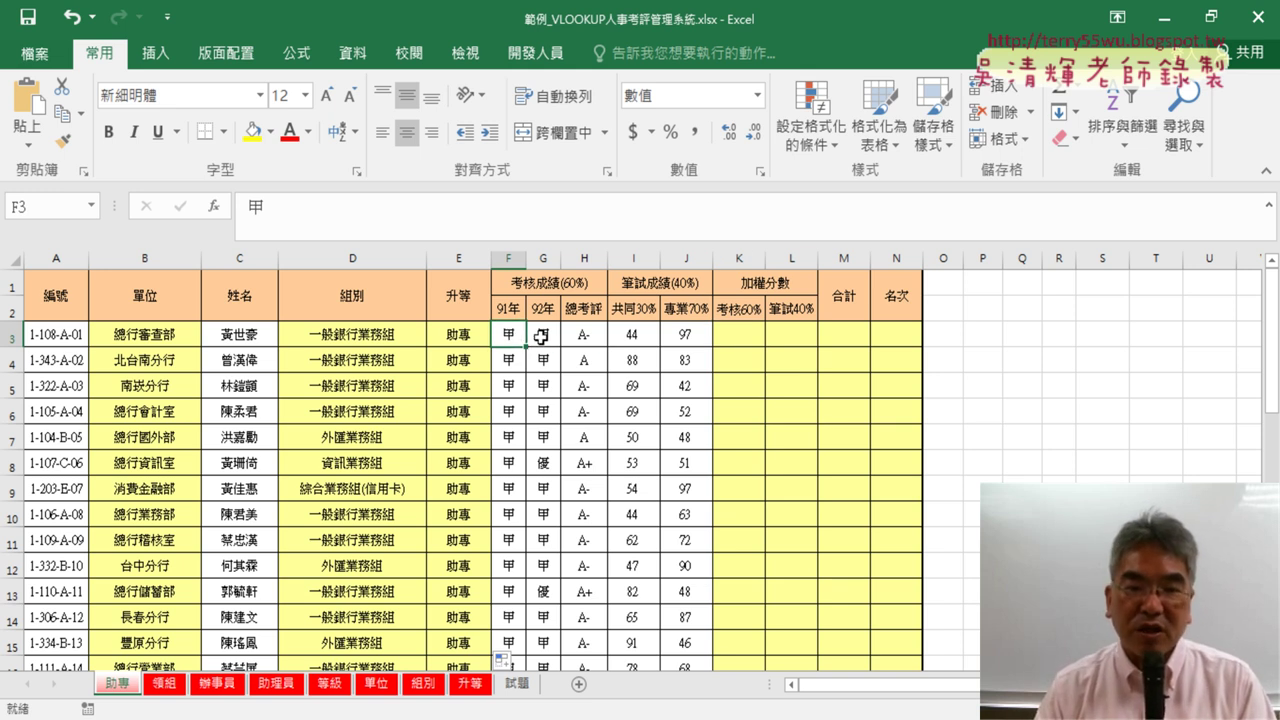
pyautogui.click(541, 337)
pyautogui.click(582, 337)
pyautogui.click(547, 337)
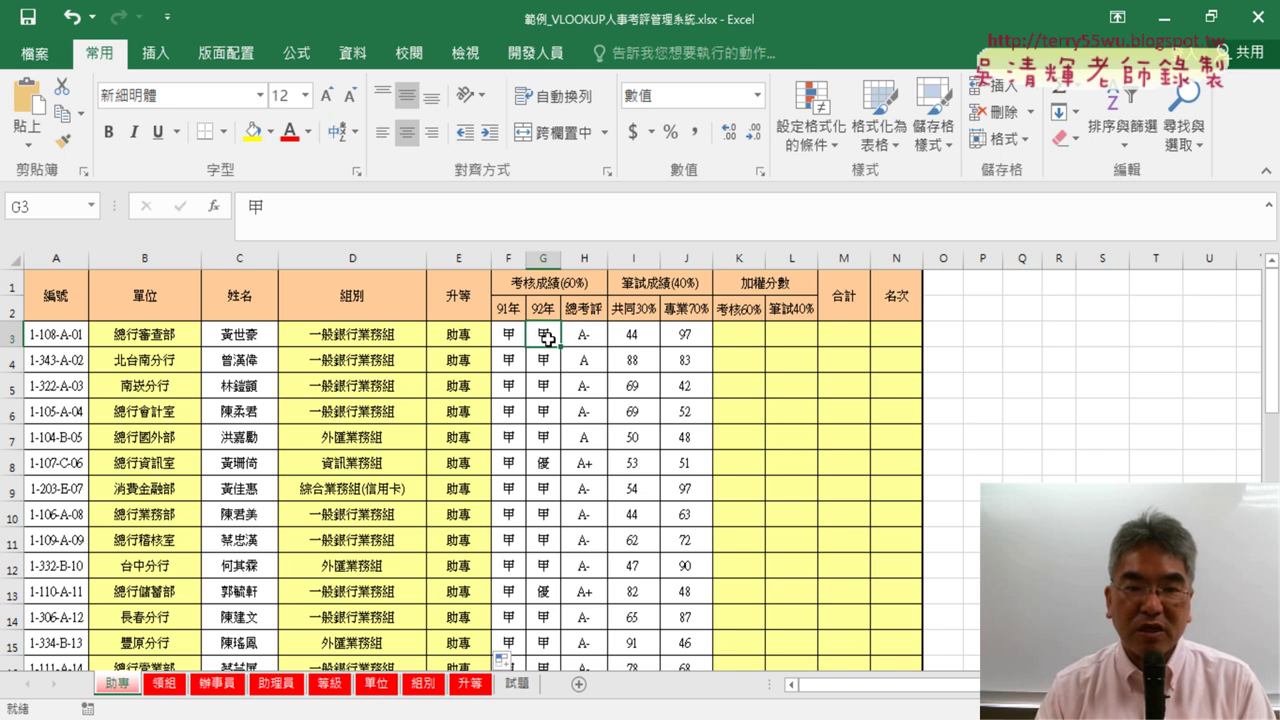
pyautogui.click(579, 338)
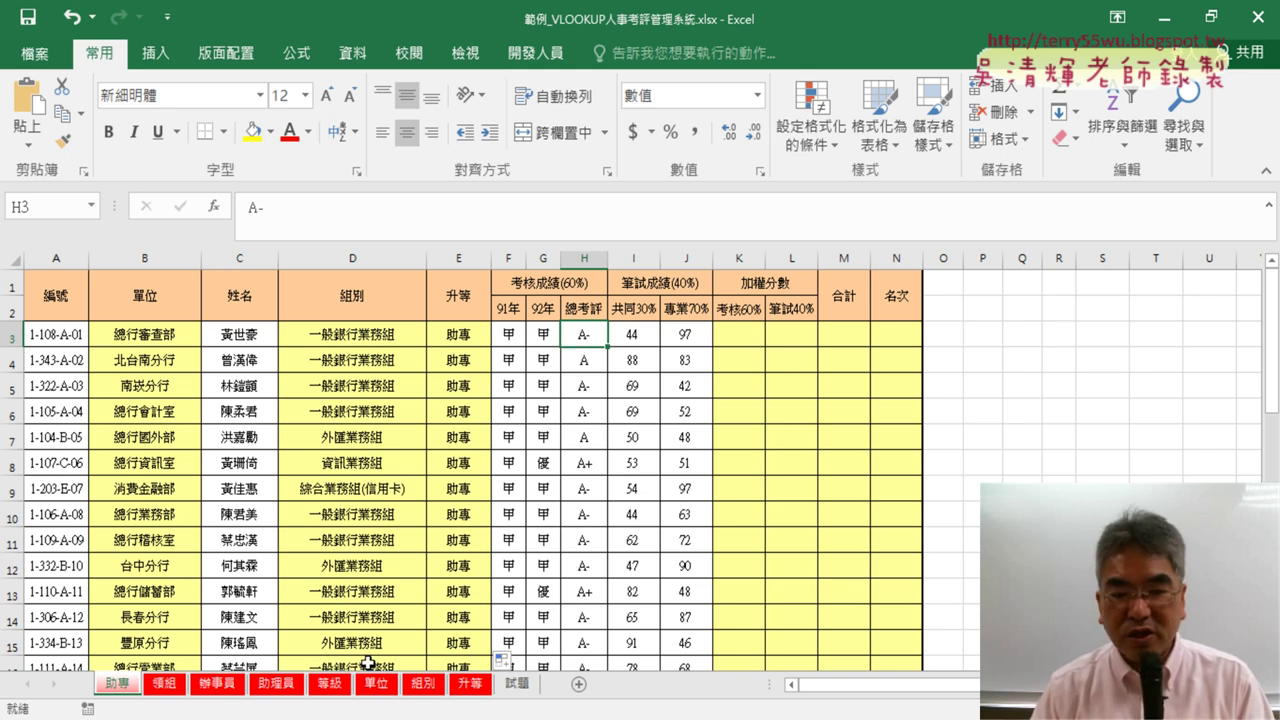
# In ChatGPT, scroll back up and highlight parts of the earlier VLOOKUP question.
pyautogui.hotkey('alt', 'Tab')
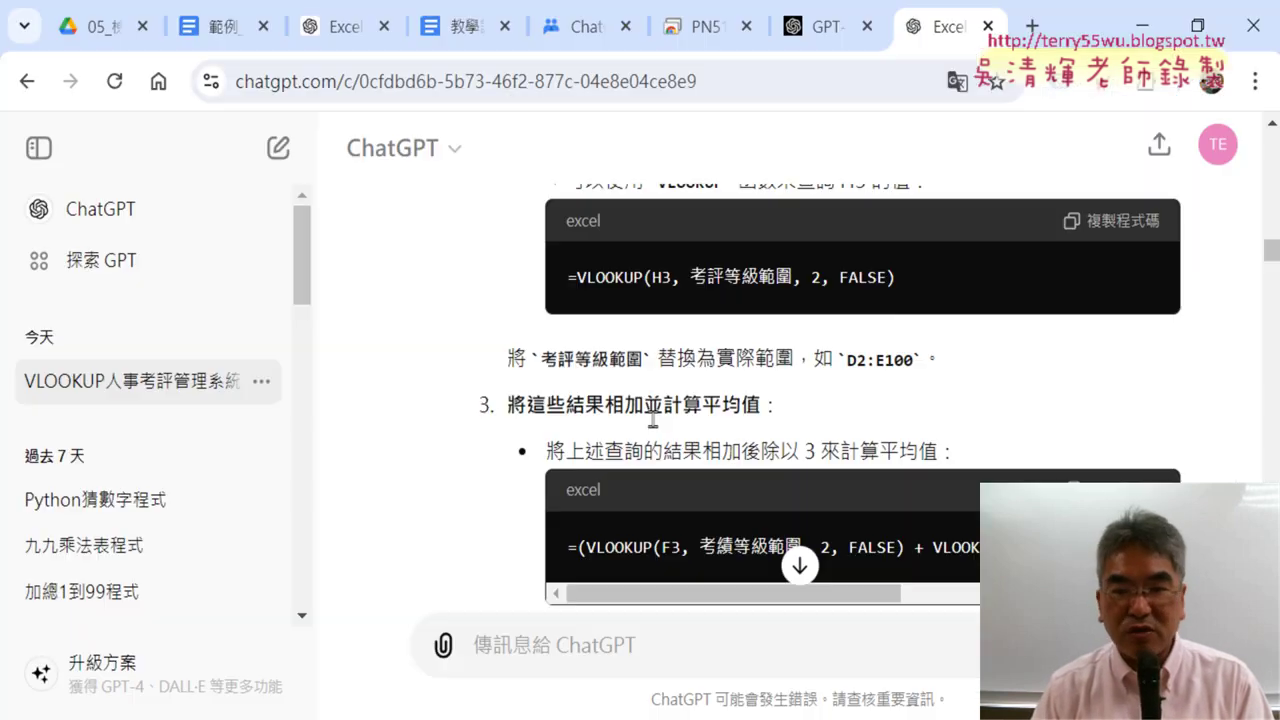
pyautogui.scroll(1, 717, 394)
pyautogui.scroll(3, 717, 394)
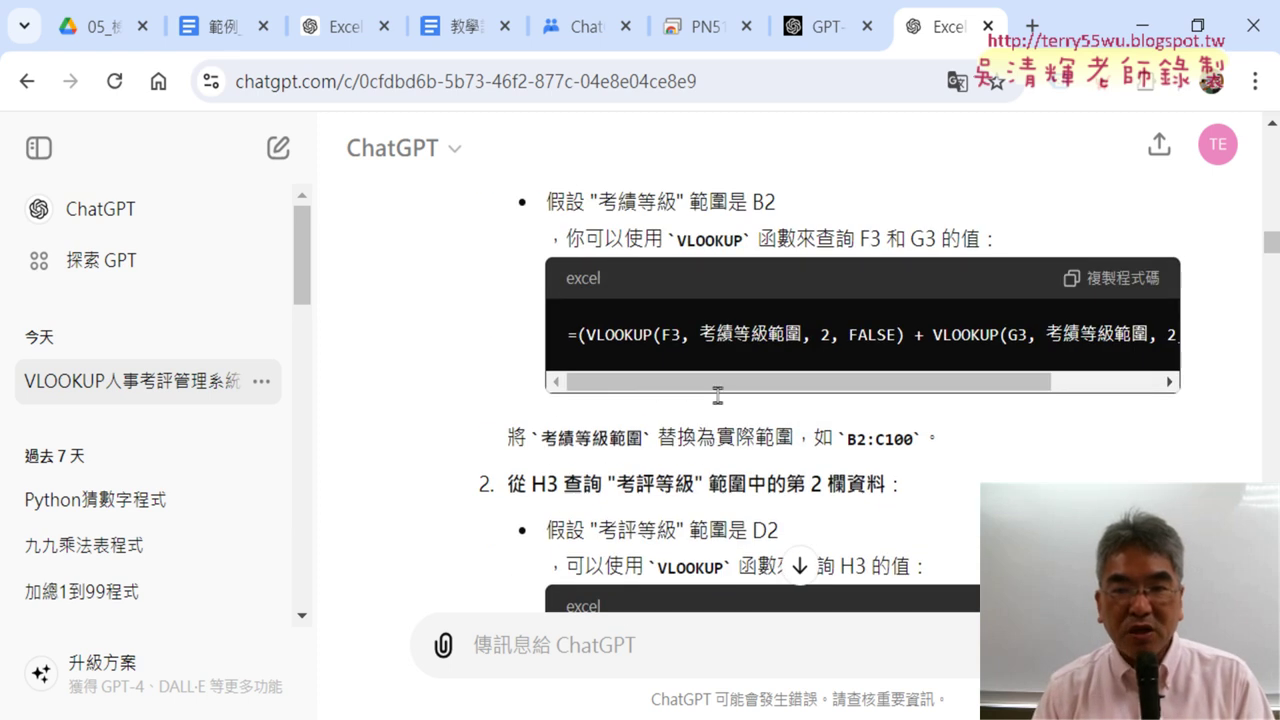
pyautogui.scroll(3, 717, 404)
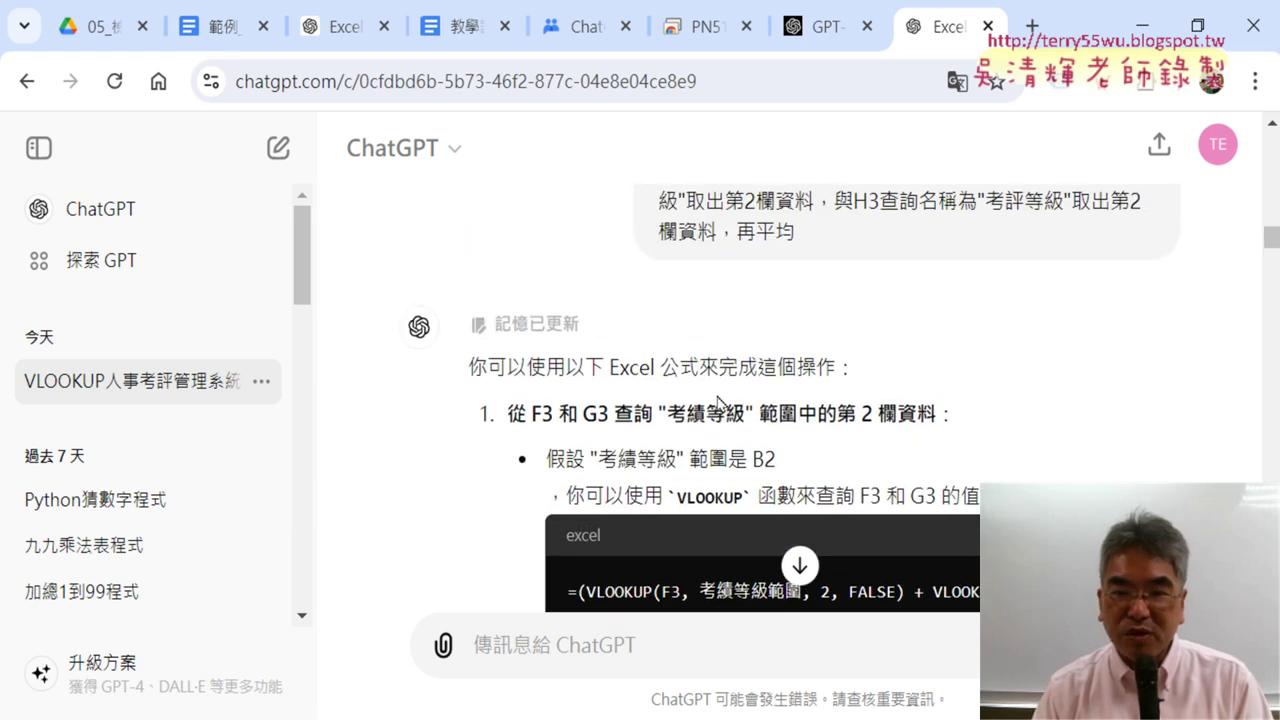
pyautogui.scroll(2, 717, 404)
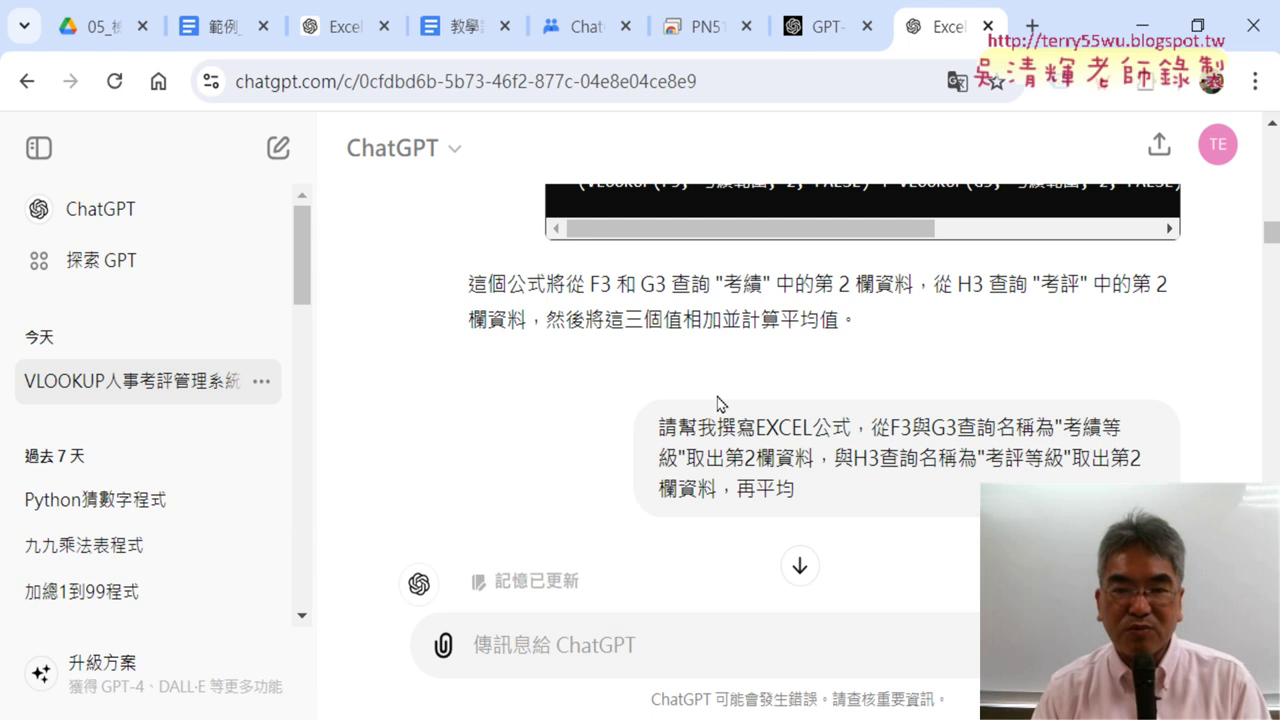
pyautogui.scroll(1, 717, 404)
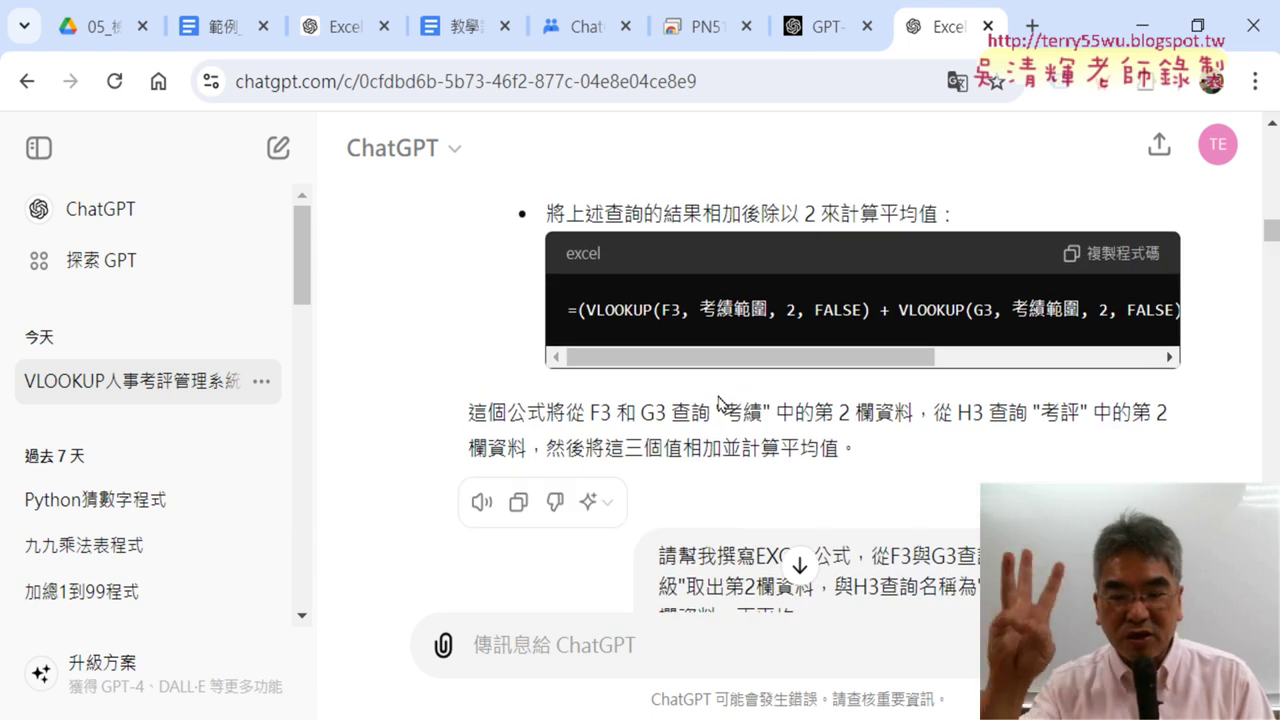
pyautogui.scroll(2, 717, 400)
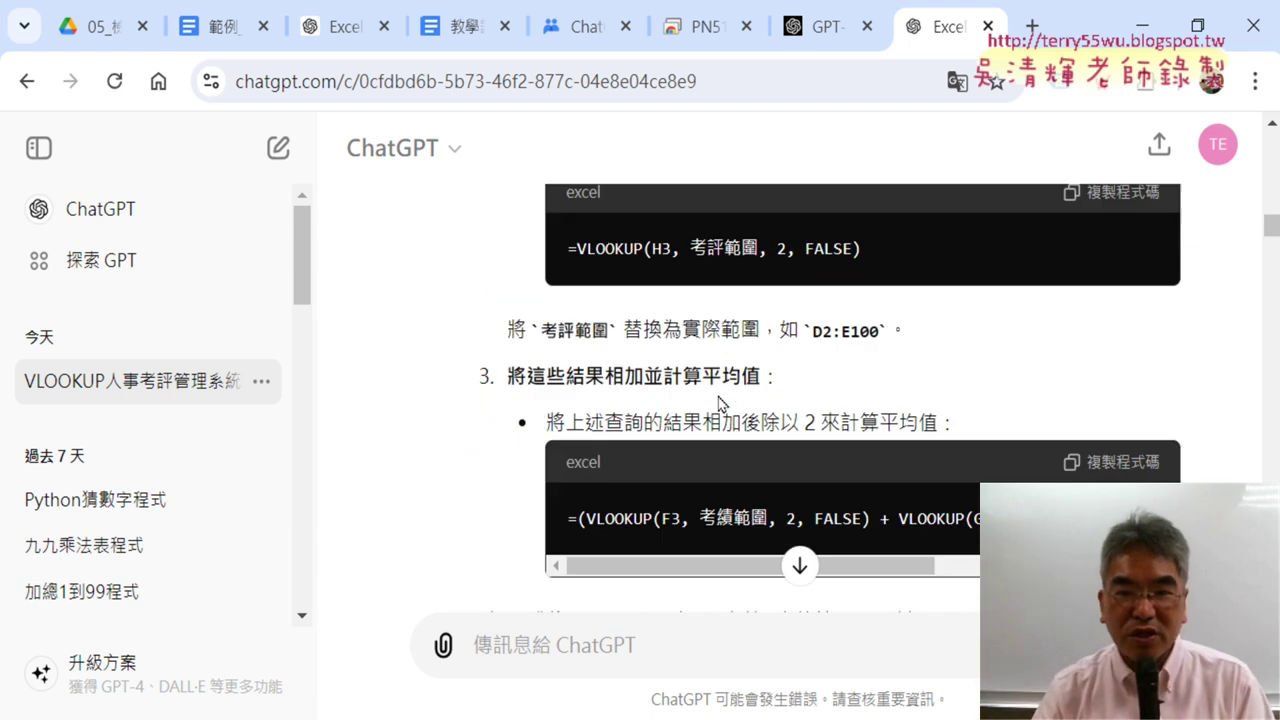
pyautogui.scroll(1, 717, 400)
pyautogui.scroll(1, 717, 400)
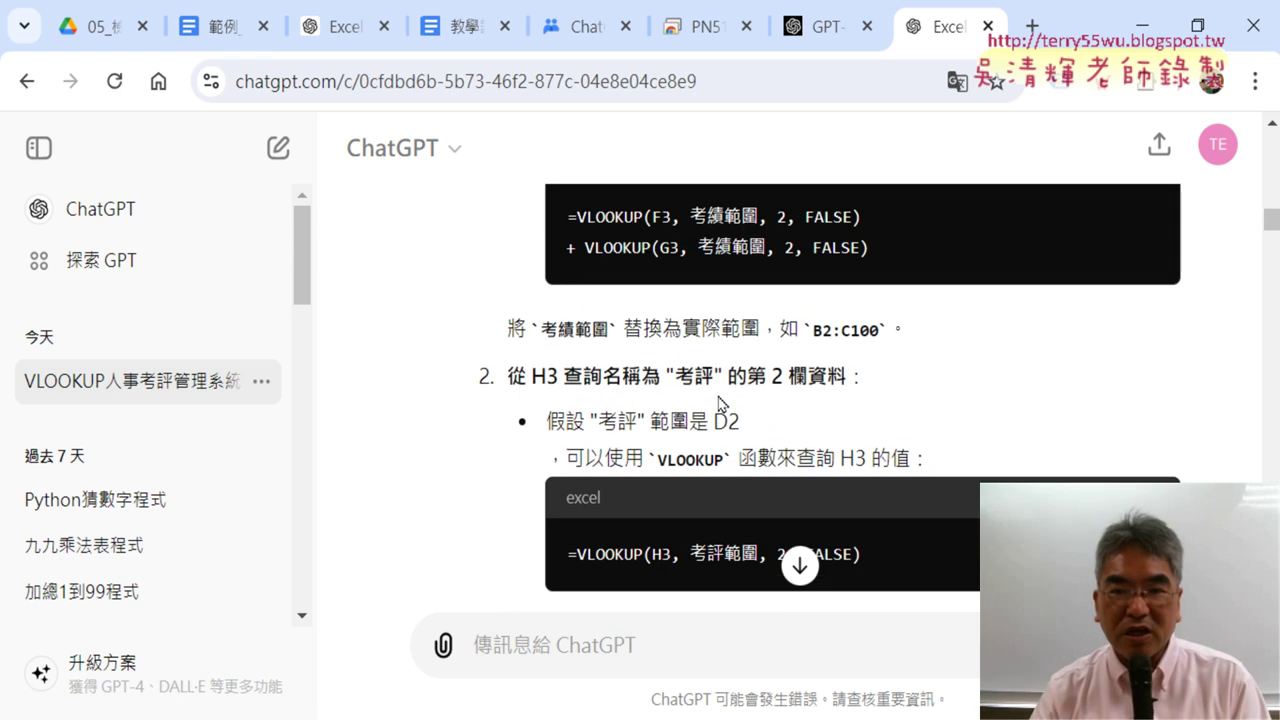
pyautogui.scroll(2, 719, 401)
pyautogui.scroll(2, 719, 403)
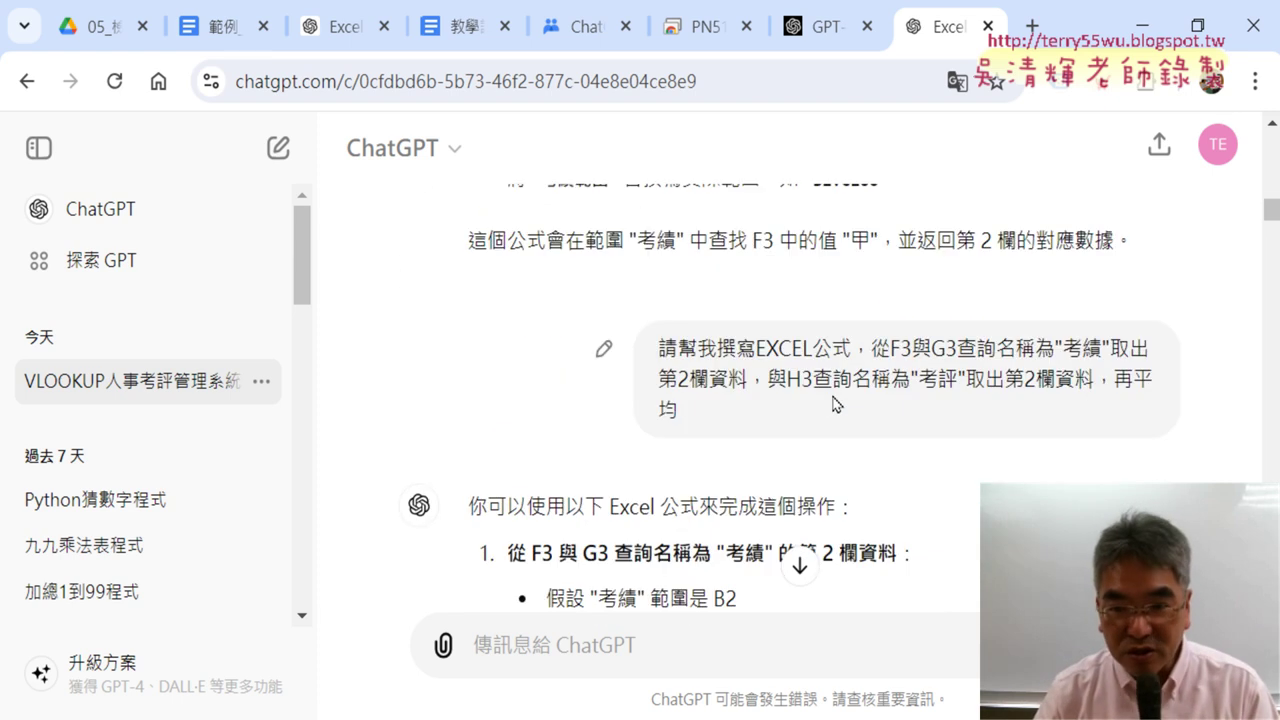
pyautogui.moveTo(1272, 212); pyautogui.dragTo(1272, 205)
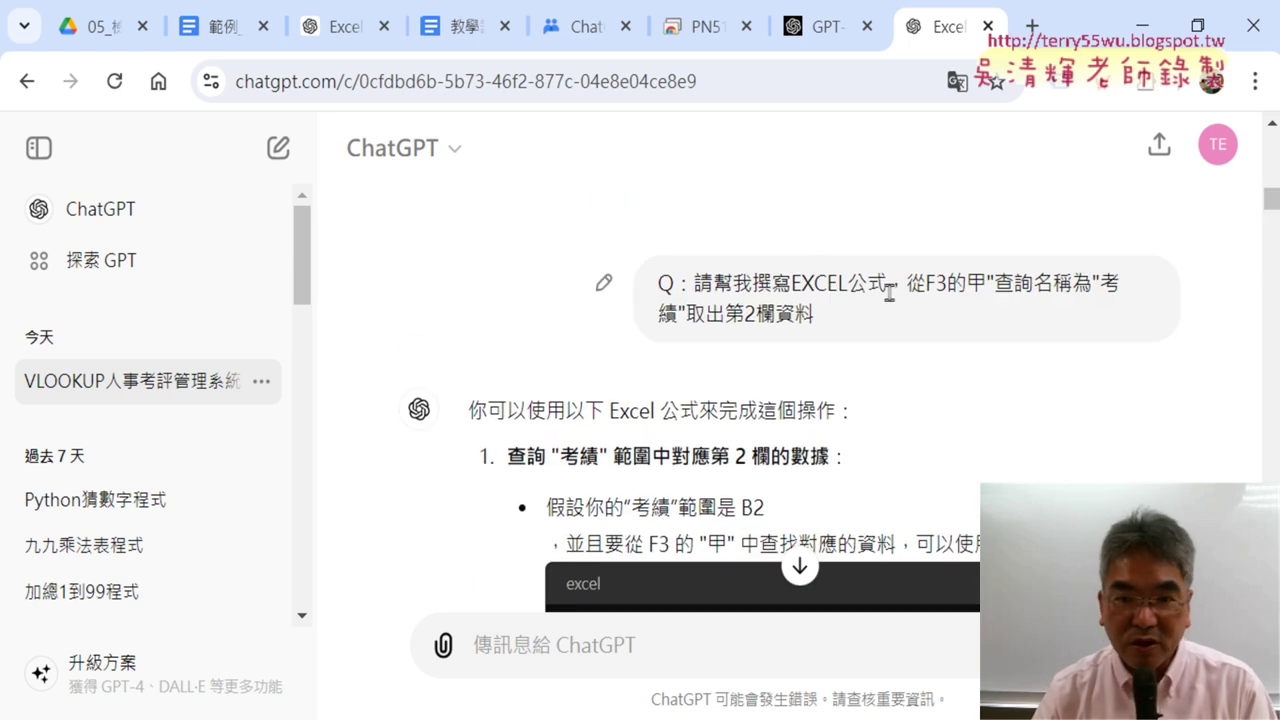
pyautogui.moveTo(713, 284); pyautogui.dragTo(946, 286)
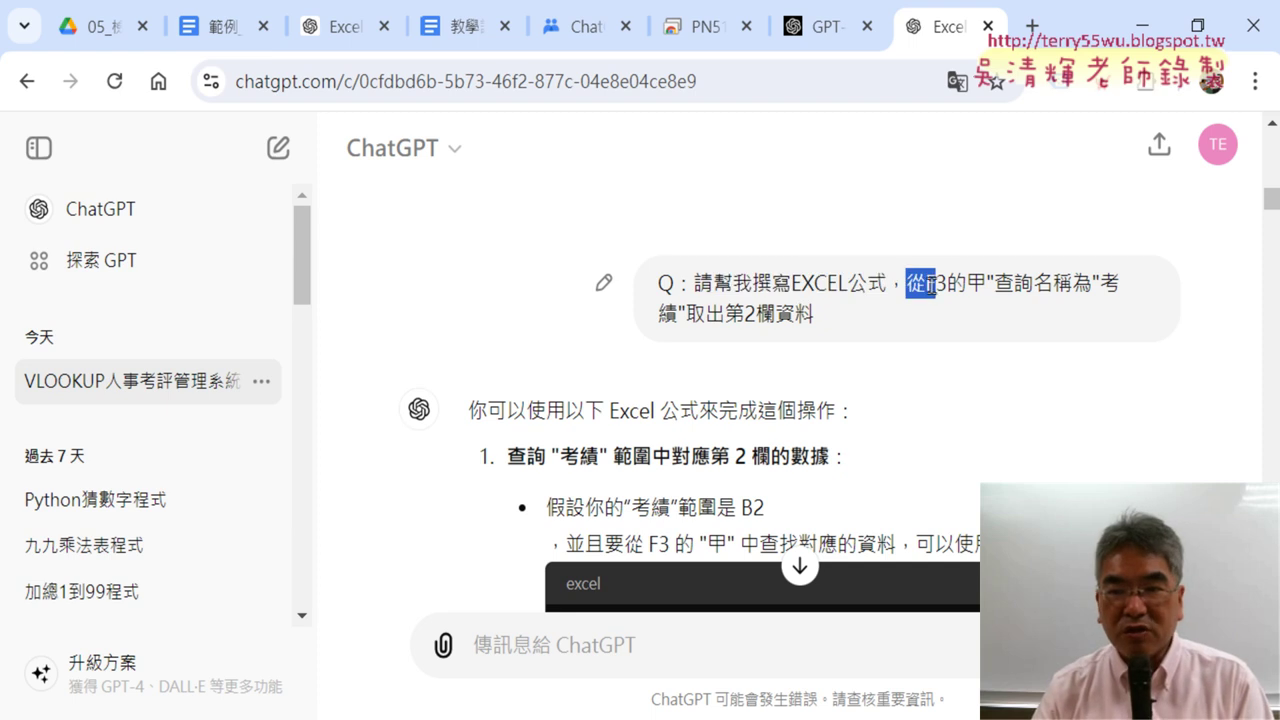
# Compare the F3 lookup value in Excel with the range name 考績 in the question.
pyautogui.hotkey('alt', 'Tab')
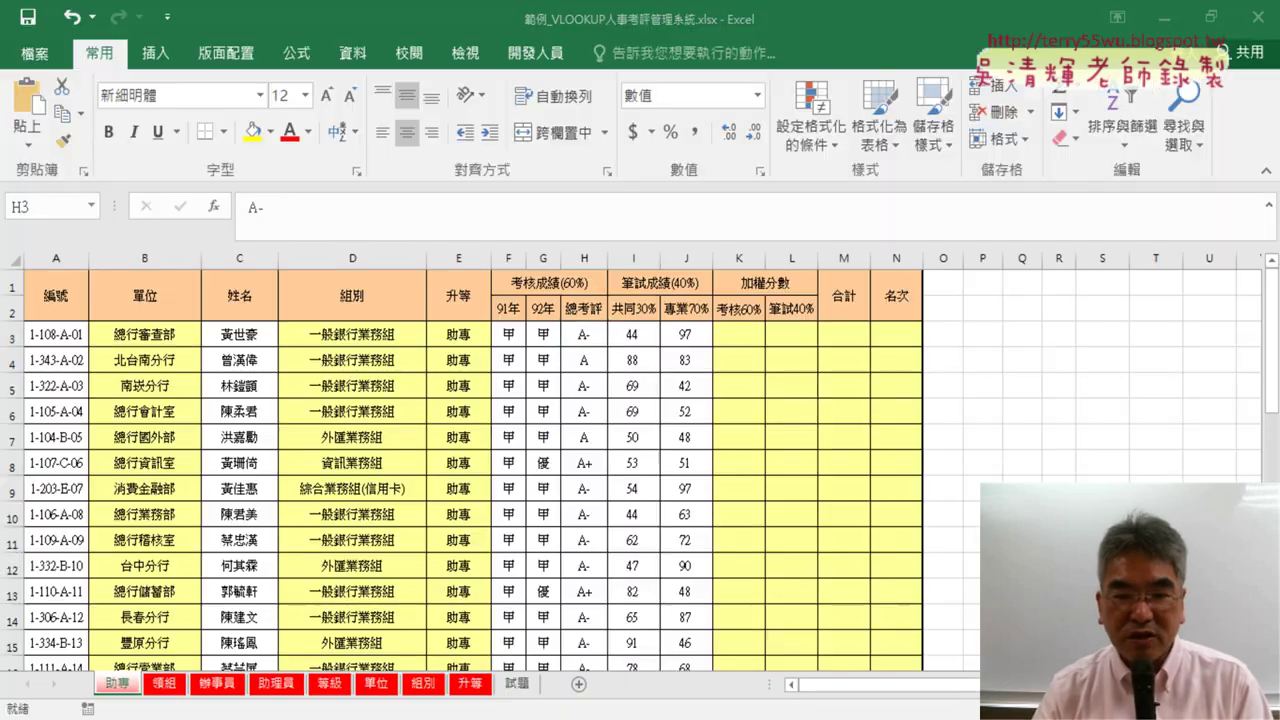
pyautogui.click(509, 335)
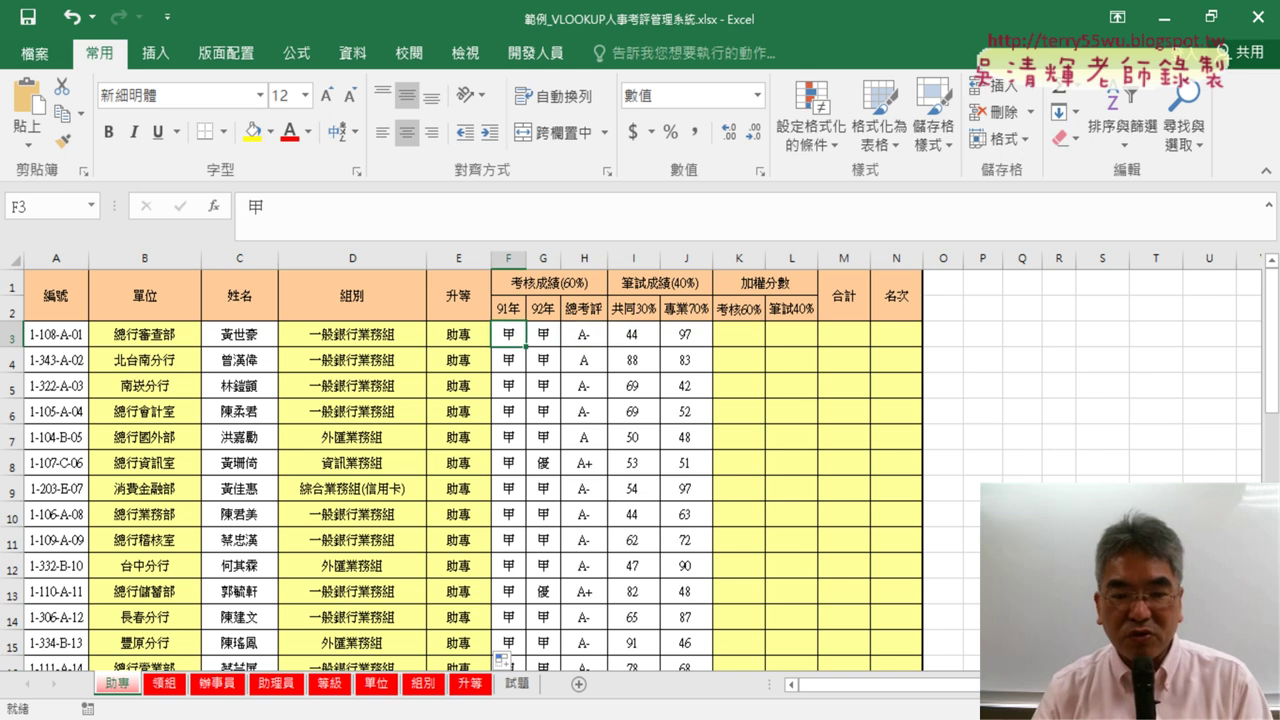
pyautogui.hotkey('alt', 'Tab')
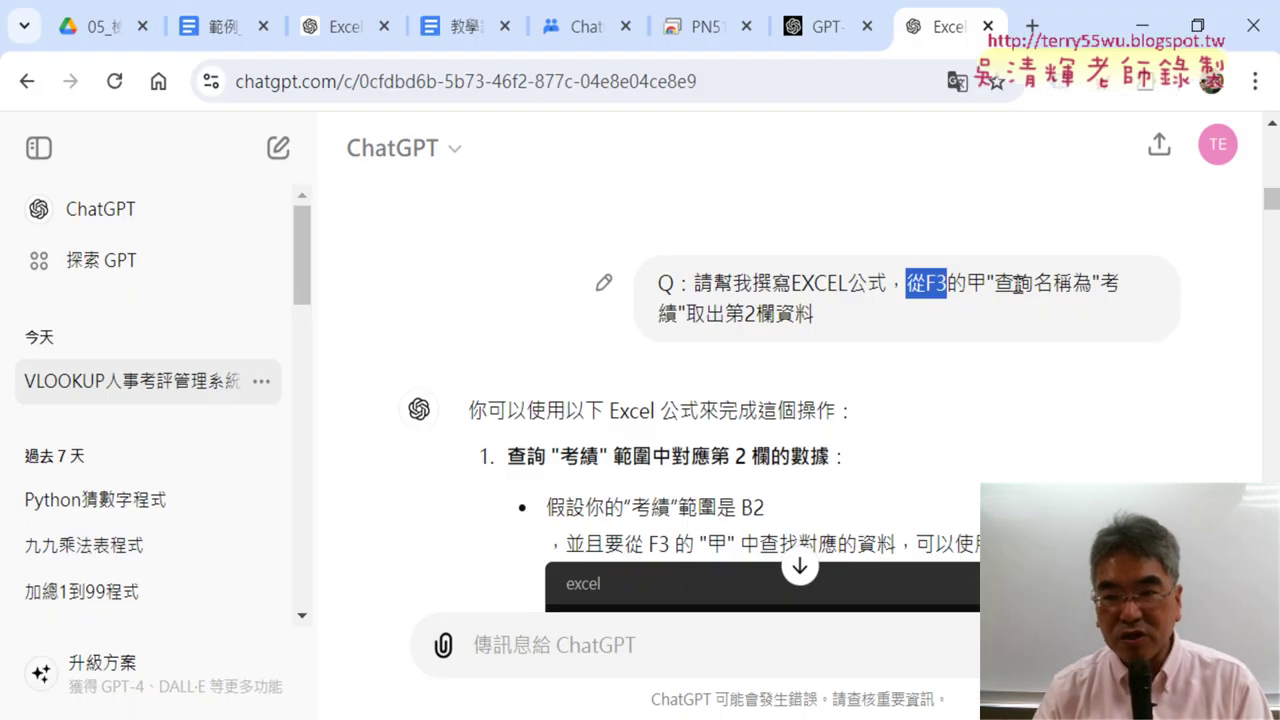
pyautogui.moveTo(1100, 285); pyautogui.dragTo(679, 313)
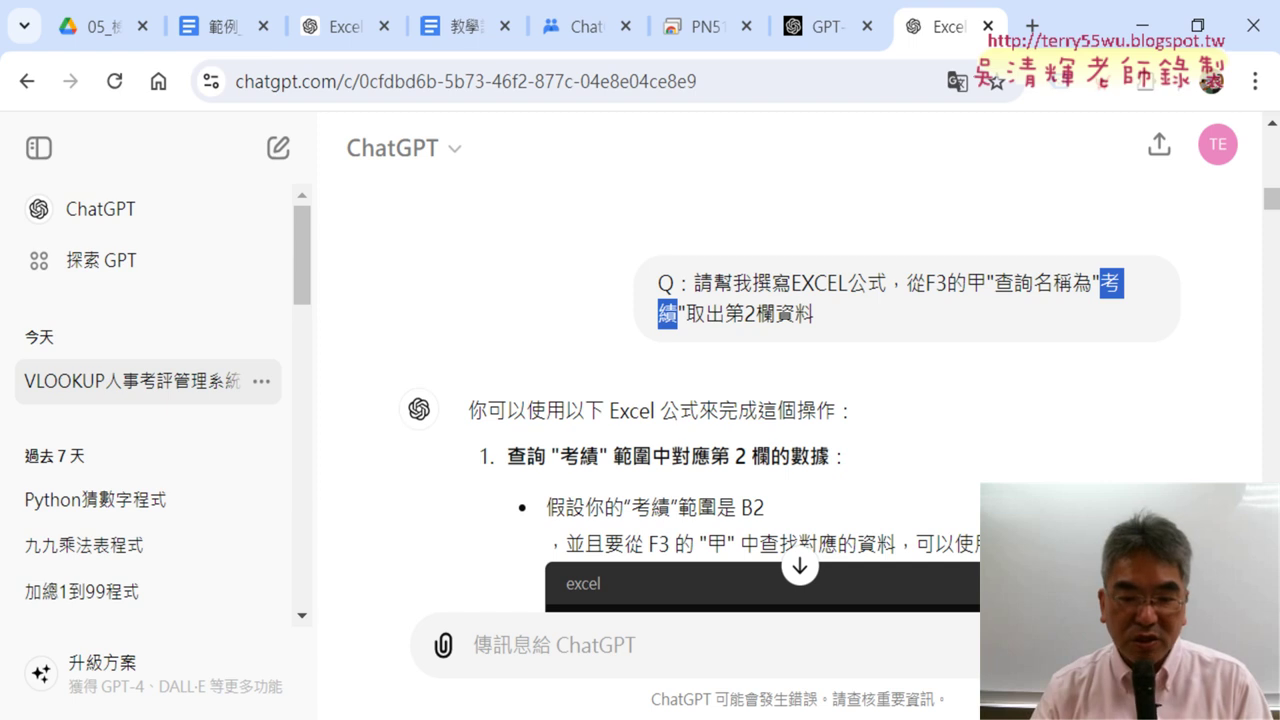
pyautogui.hotkey('alt', 'Tab')
# In Name Manager, view the ranges behind 考績等級 and 考評等級, then return to ChatGPT.
pyautogui.click(296, 53)
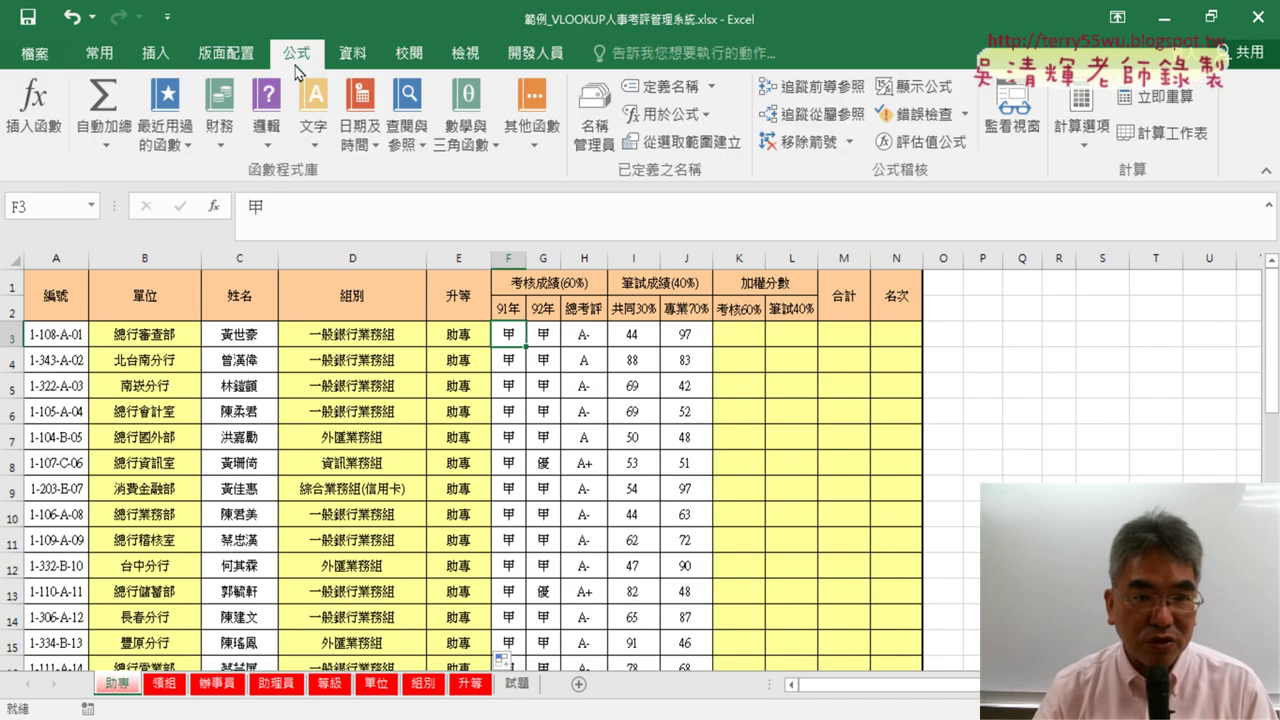
pyautogui.click(596, 140)
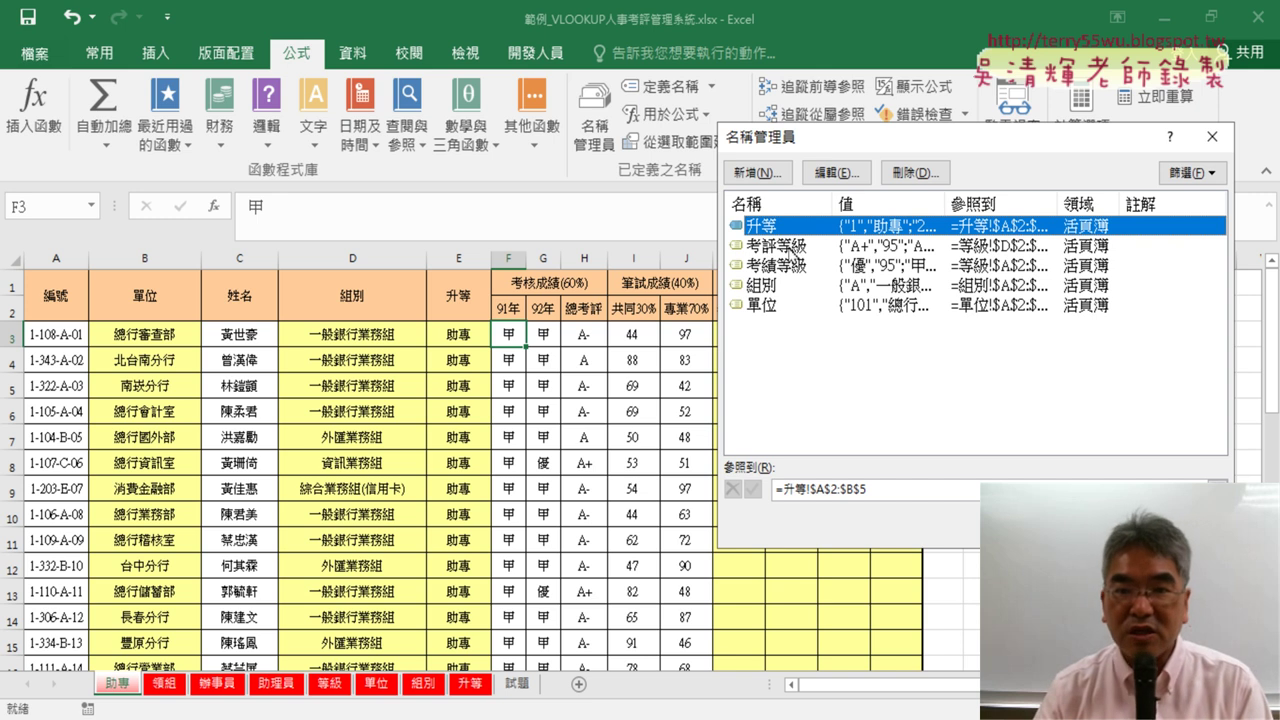
pyautogui.click(799, 270)
pyautogui.click(778, 248)
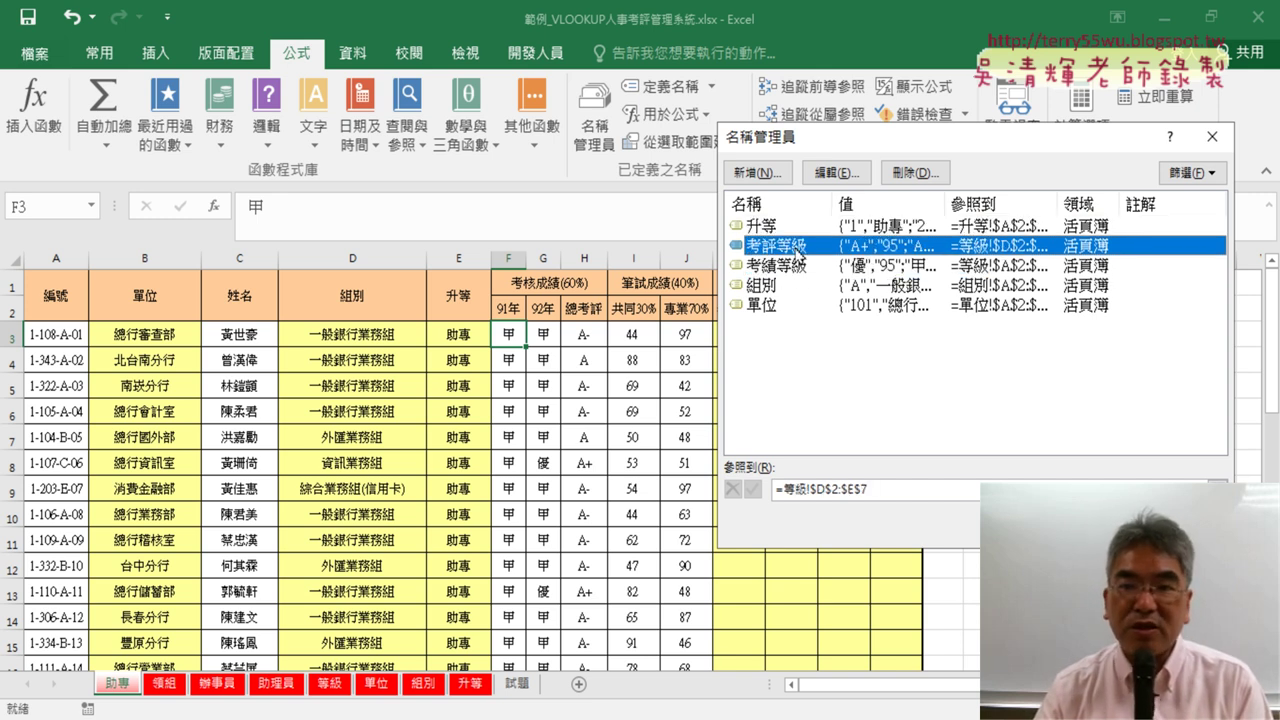
pyautogui.click(1213, 140)
pyautogui.click(1163, 16)
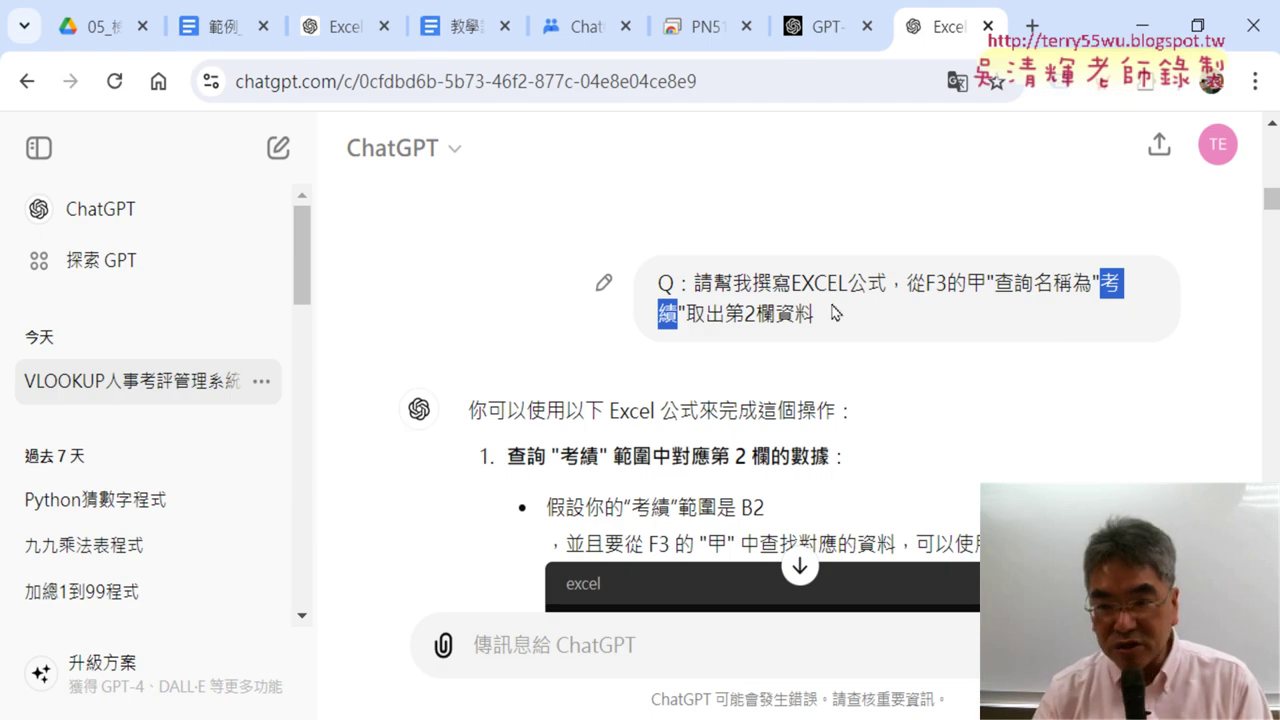
# Highlight the phrase 取出第2欄資料 in the earlier ChatGPT question.
pyautogui.scroll(-2, 884, 391)
pyautogui.scroll(2, 884, 391)
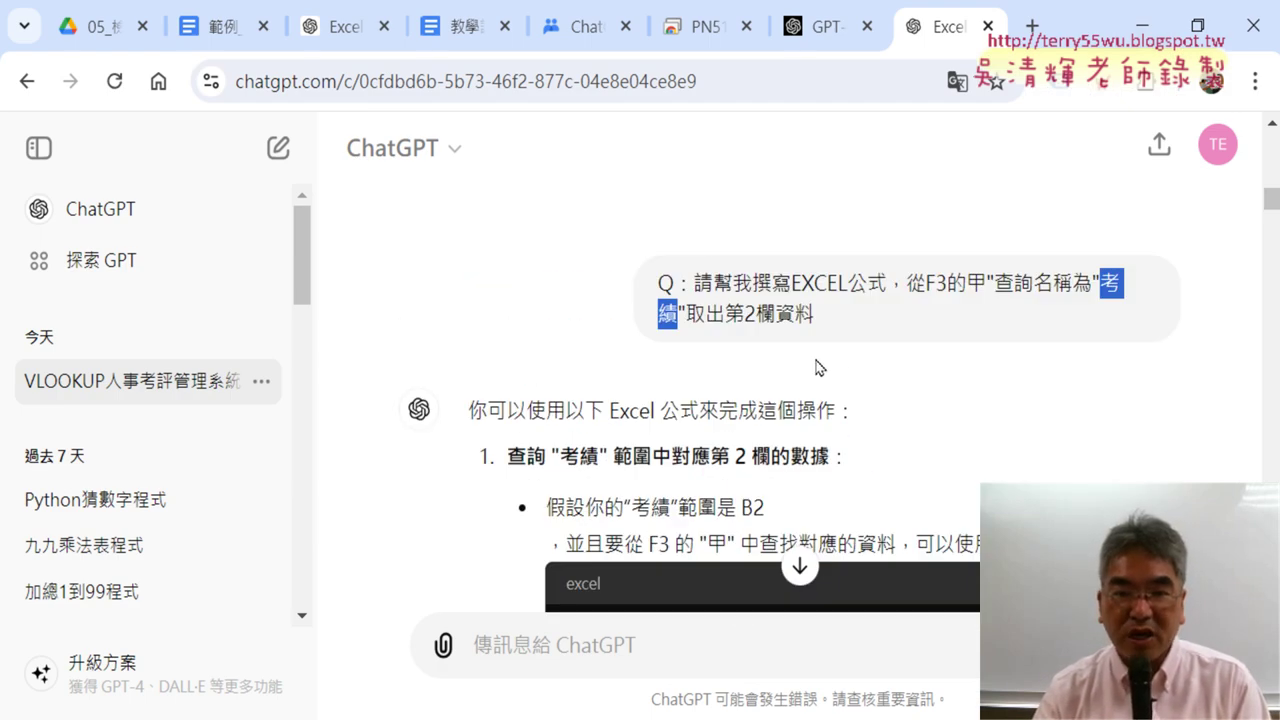
pyautogui.click(693, 312)
pyautogui.moveTo(690, 313); pyautogui.dragTo(826, 321)
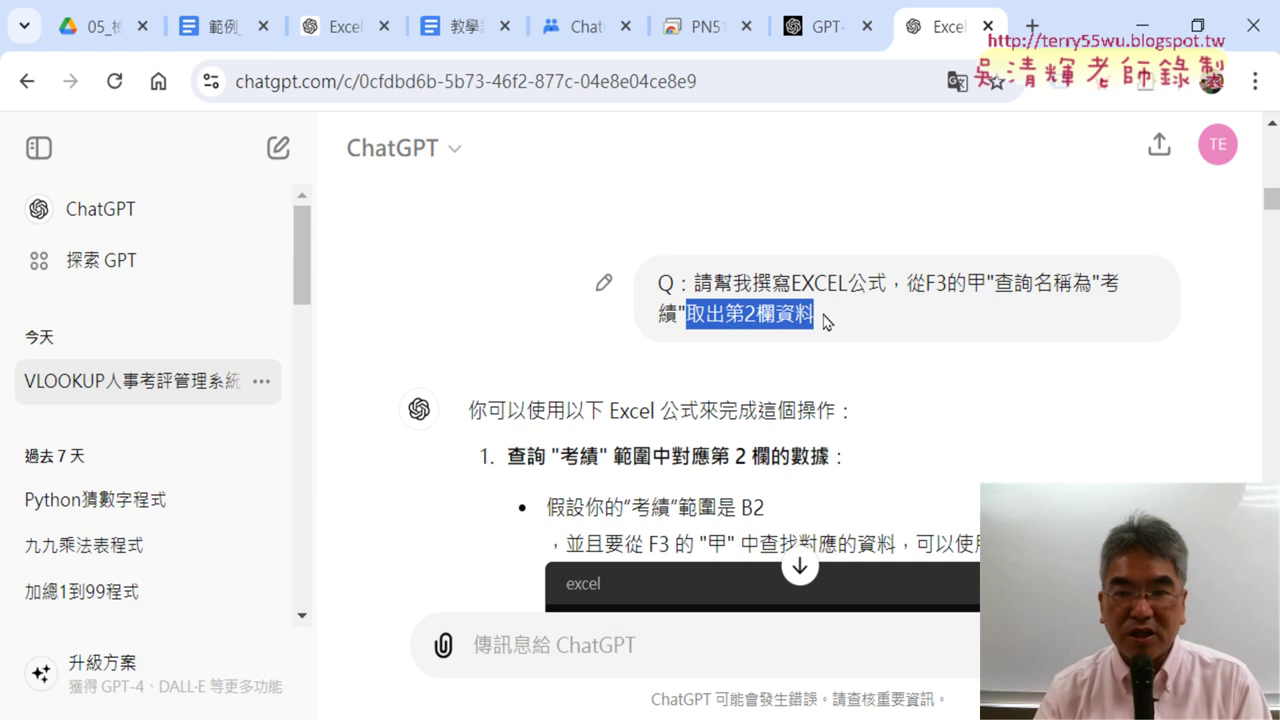
# Copy ChatGPT's suggested formula =VLOOKUP(F3, 考績範圍, 2, FALSE).
pyautogui.scroll(-4, 922, 336)
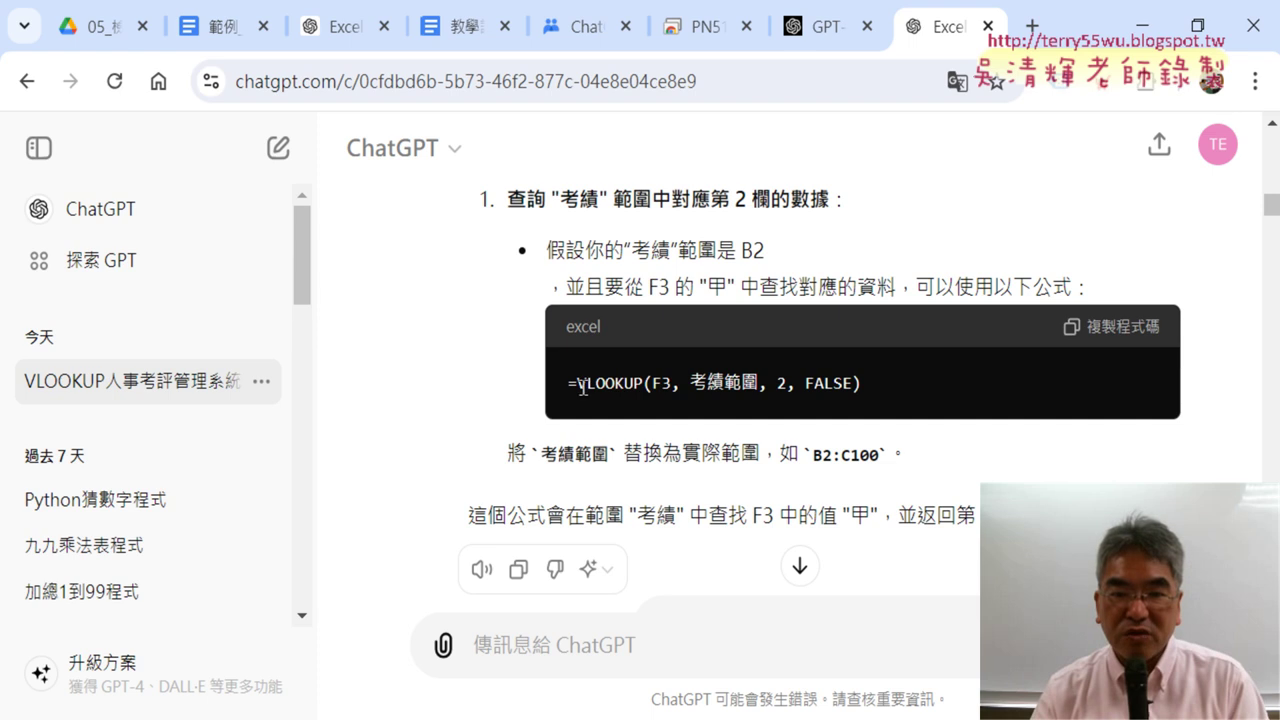
pyautogui.moveTo(567, 395); pyautogui.dragTo(920, 404)
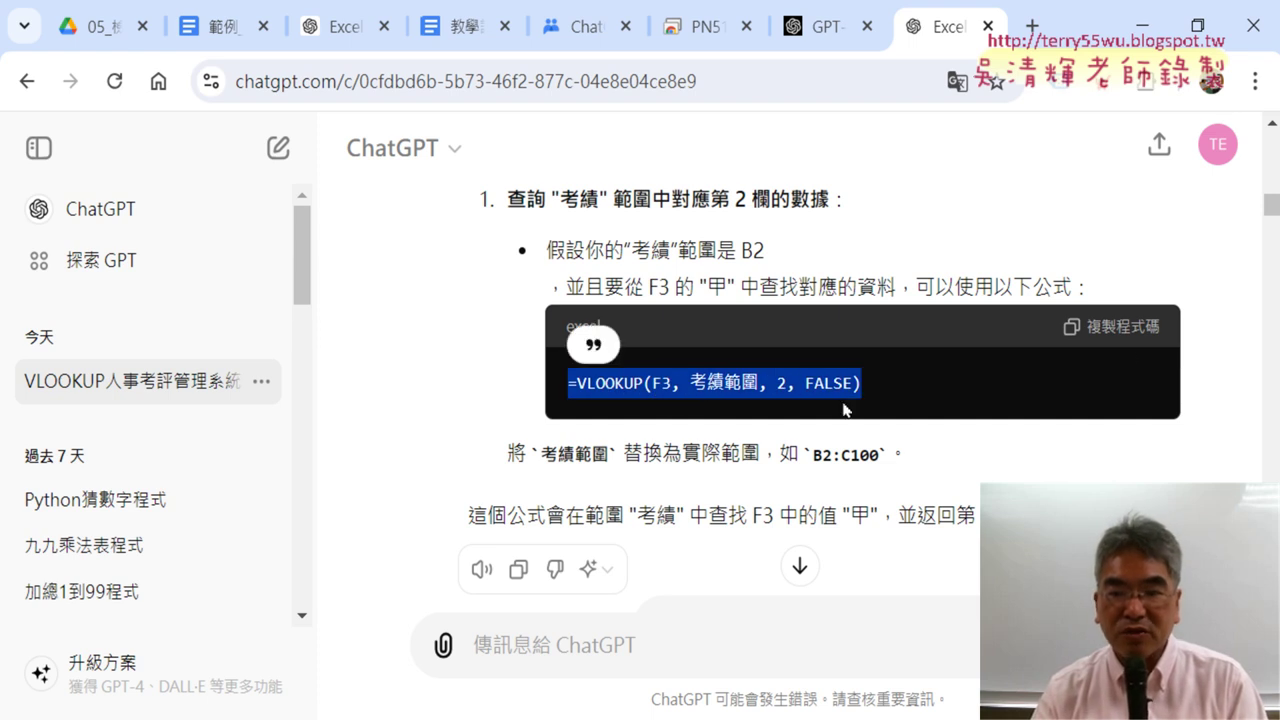
pyautogui.rightClick(821, 378)
pyautogui.click(726, 408)
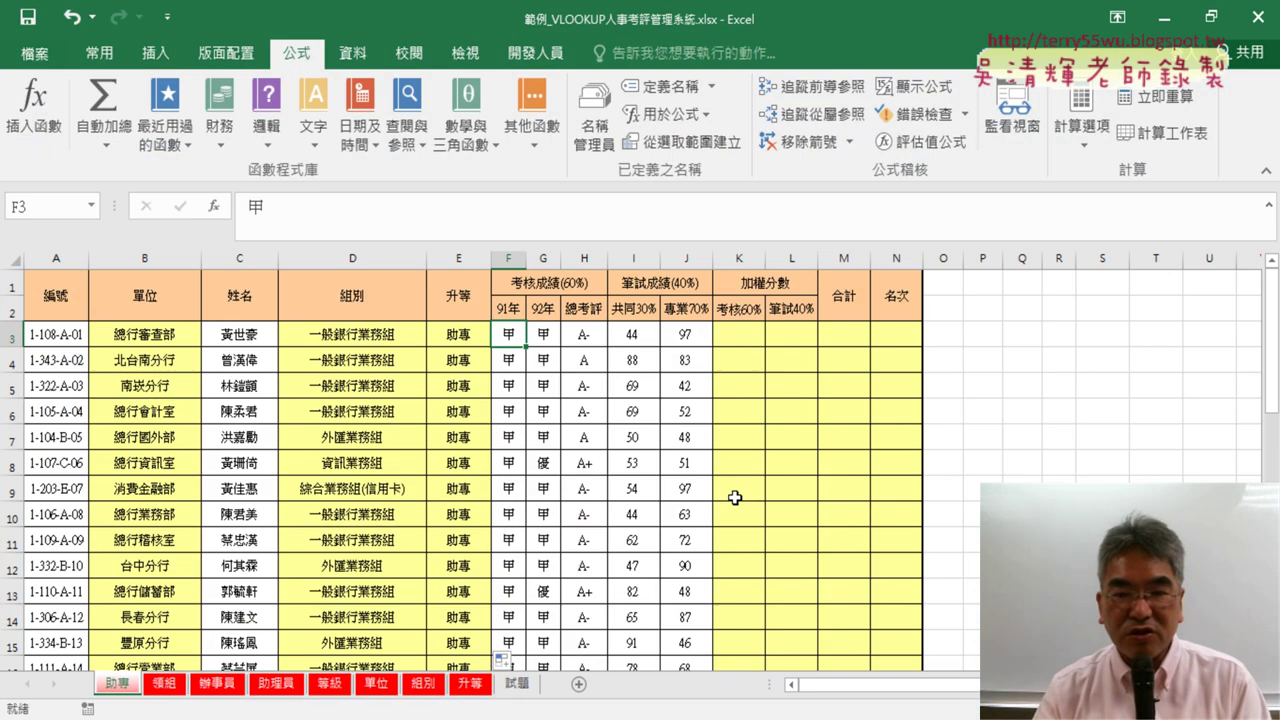
# Paste the VLOOKUP into K3 and replace its range with the 考績等級 name.
pyautogui.click(737, 330)
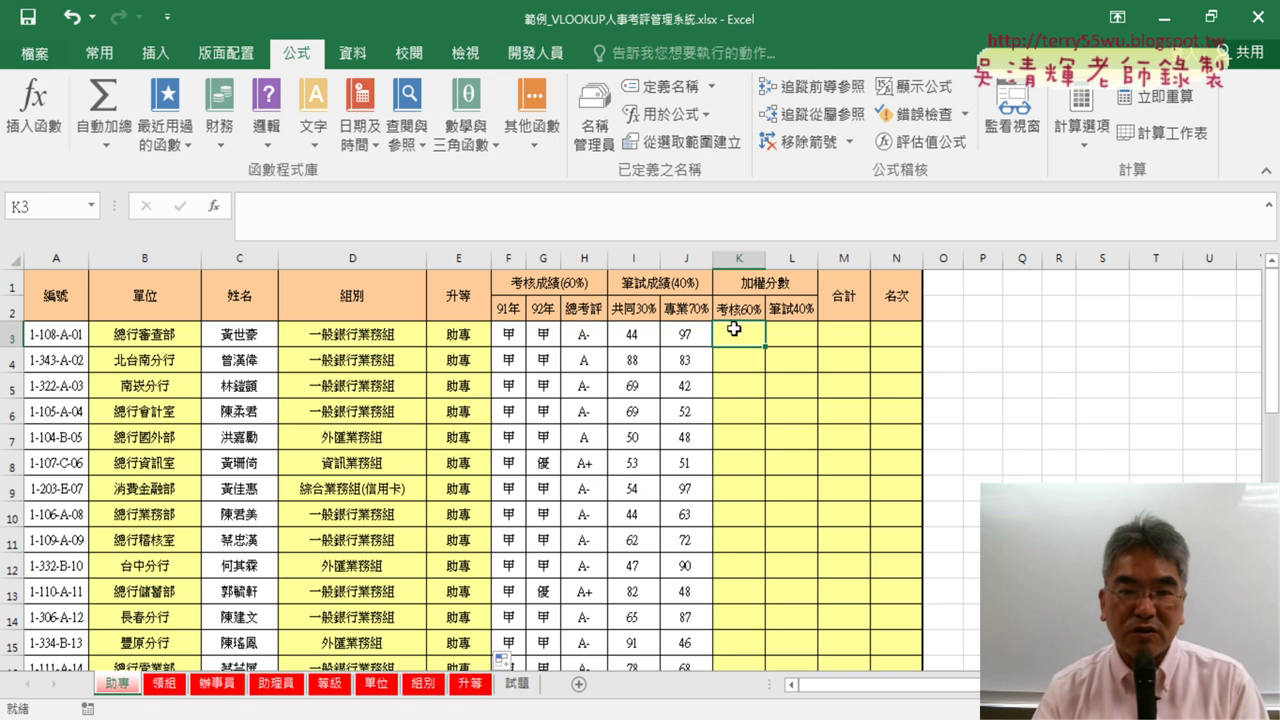
pyautogui.rightClick(352, 203)
pyautogui.click(390, 285)
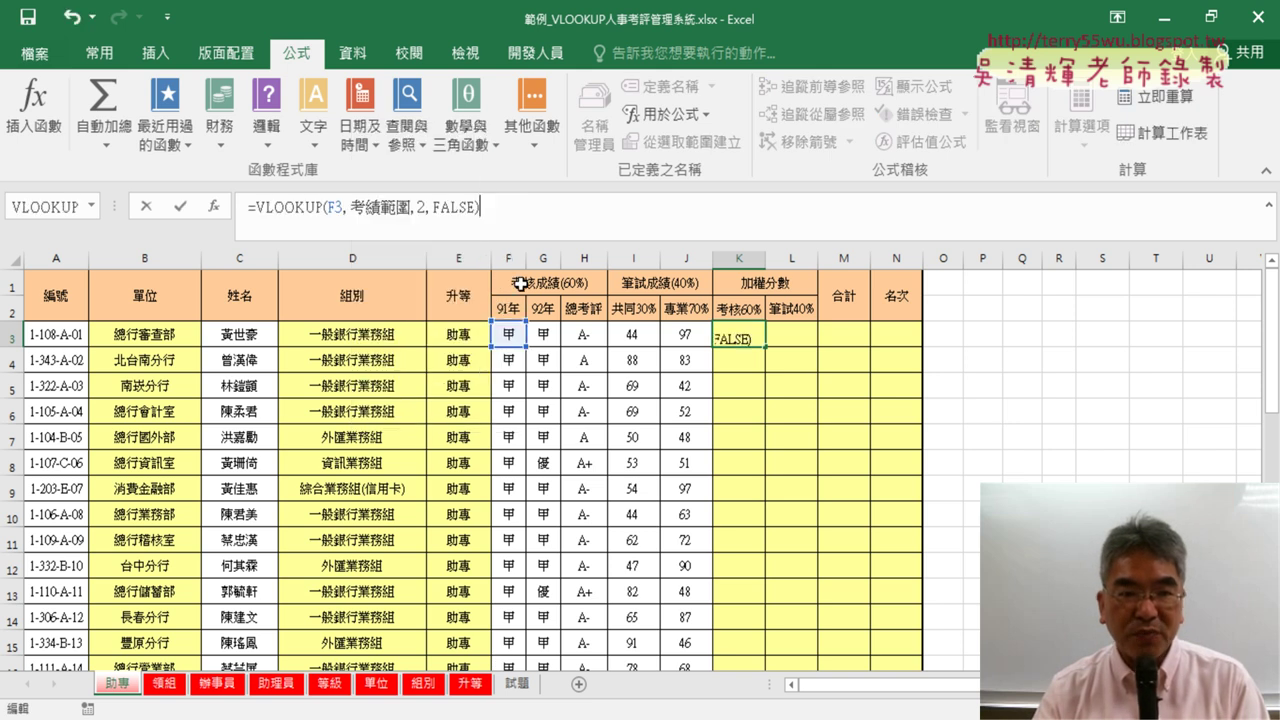
pyautogui.moveTo(381, 207); pyautogui.dragTo(411, 207)
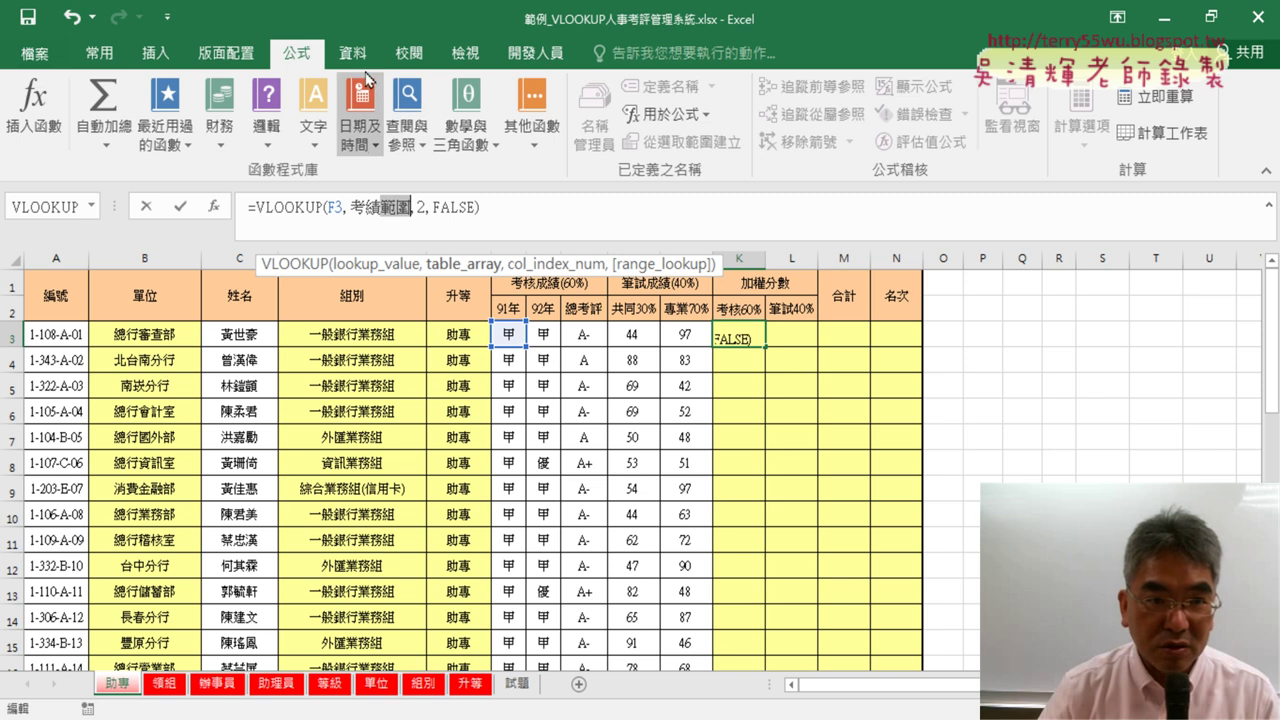
pyautogui.write('d')
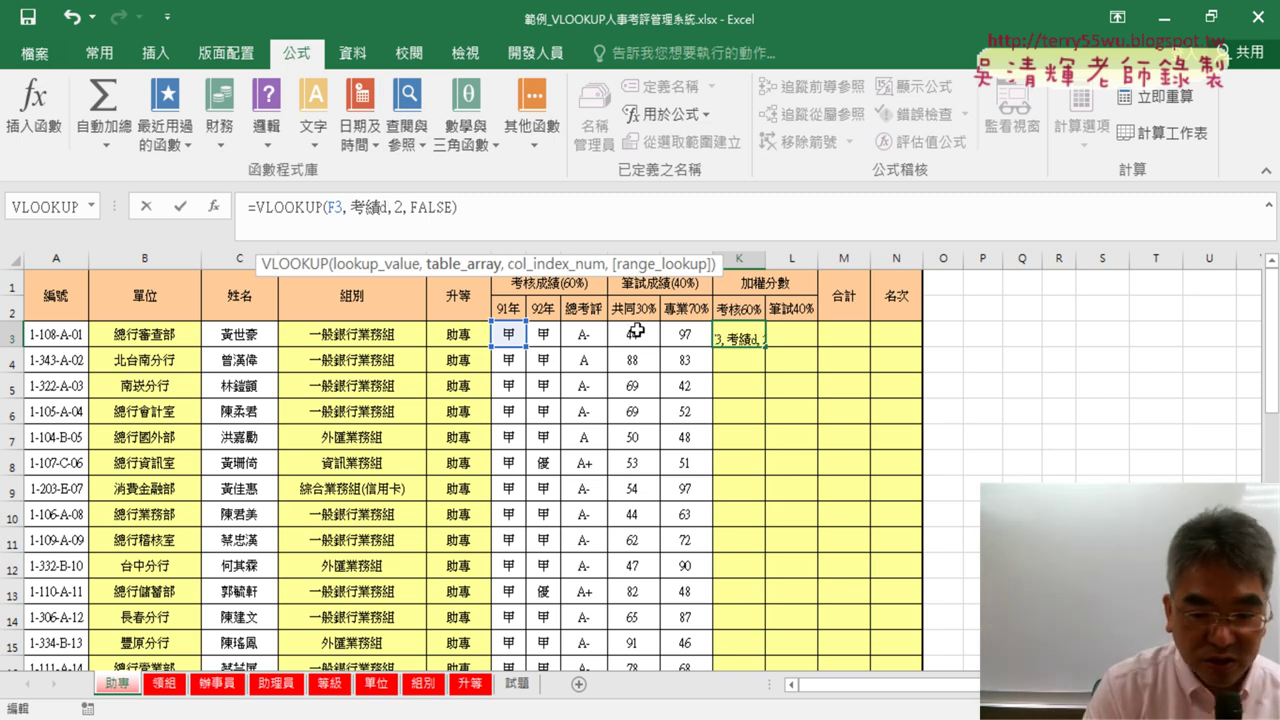
pyautogui.write('ㄥ')
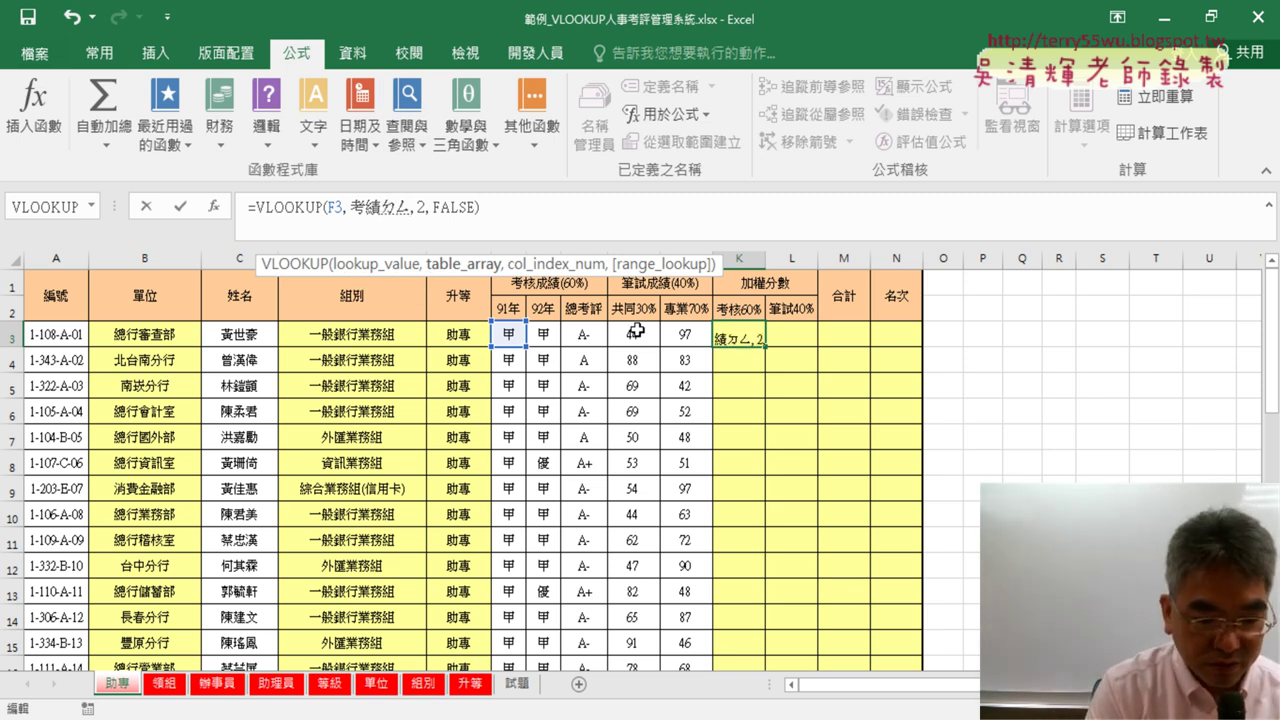
pyautogui.write('ˇㄐㄧˊ')
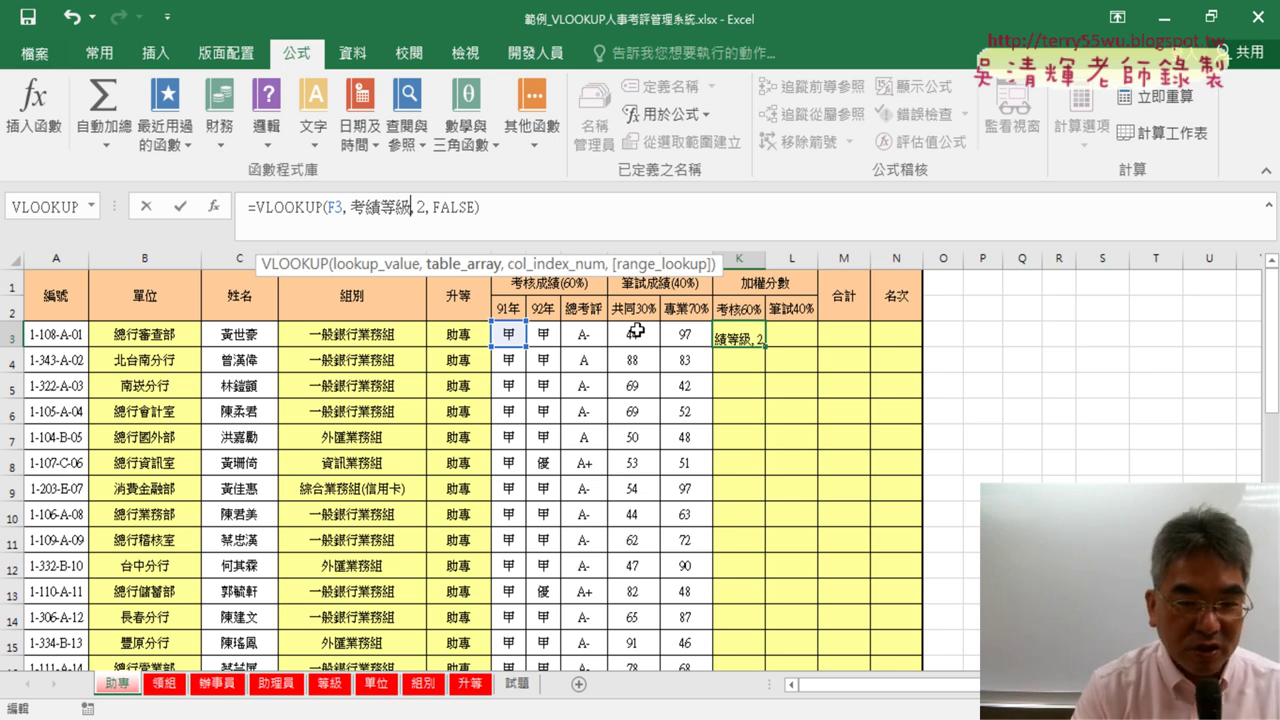
pyautogui.press('BackSpace')
pyautogui.press('BackSpace')
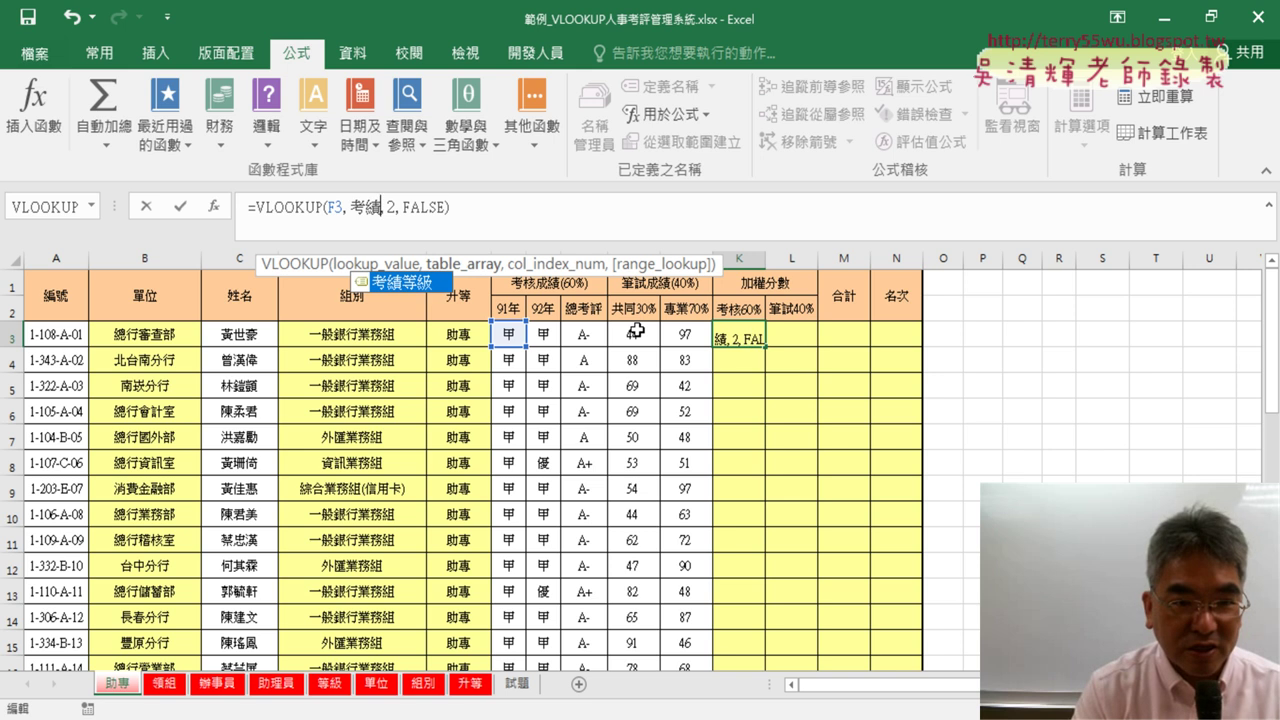
pyautogui.press('BackSpace')
pyautogui.press('BackSpace')
pyautogui.press('F3')
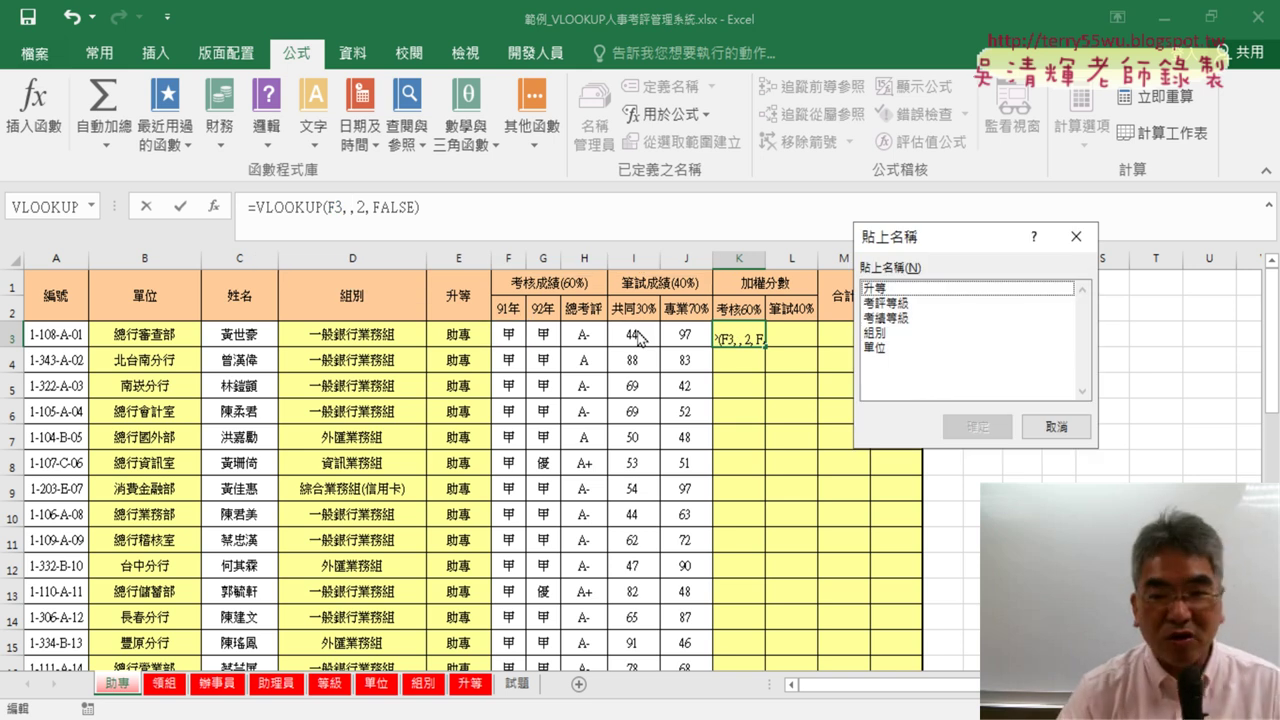
pyautogui.click(897, 318)
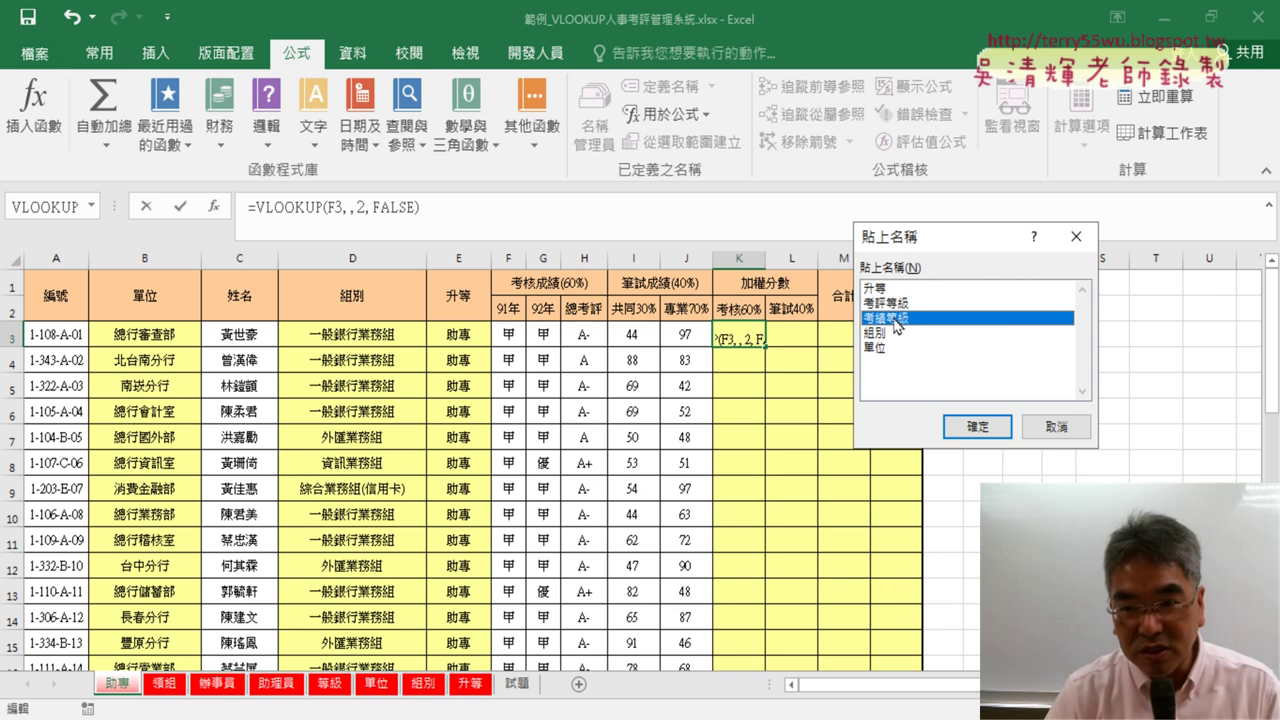
pyautogui.doubleClick(897, 318)
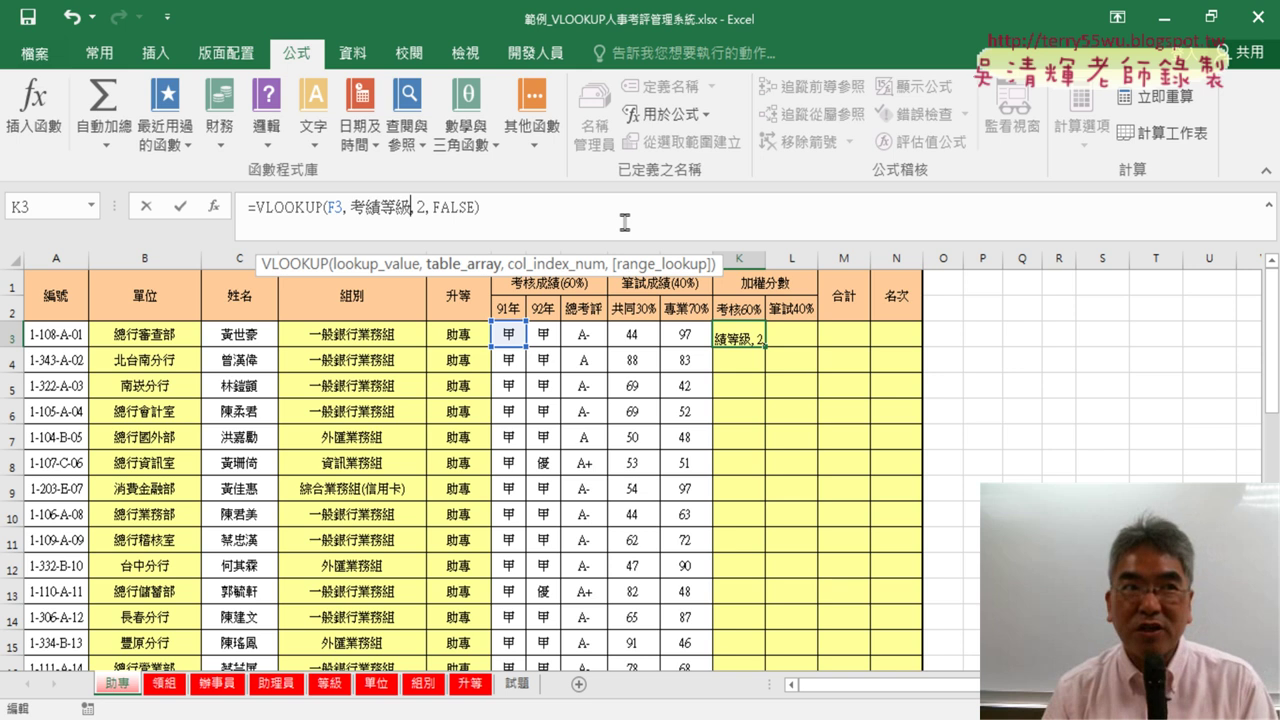
# Change FALSE to 0 so K3 reads =VLOOKUP(F3,考績等級,2,0), then confirm it.
pyautogui.doubleClick(421, 210)
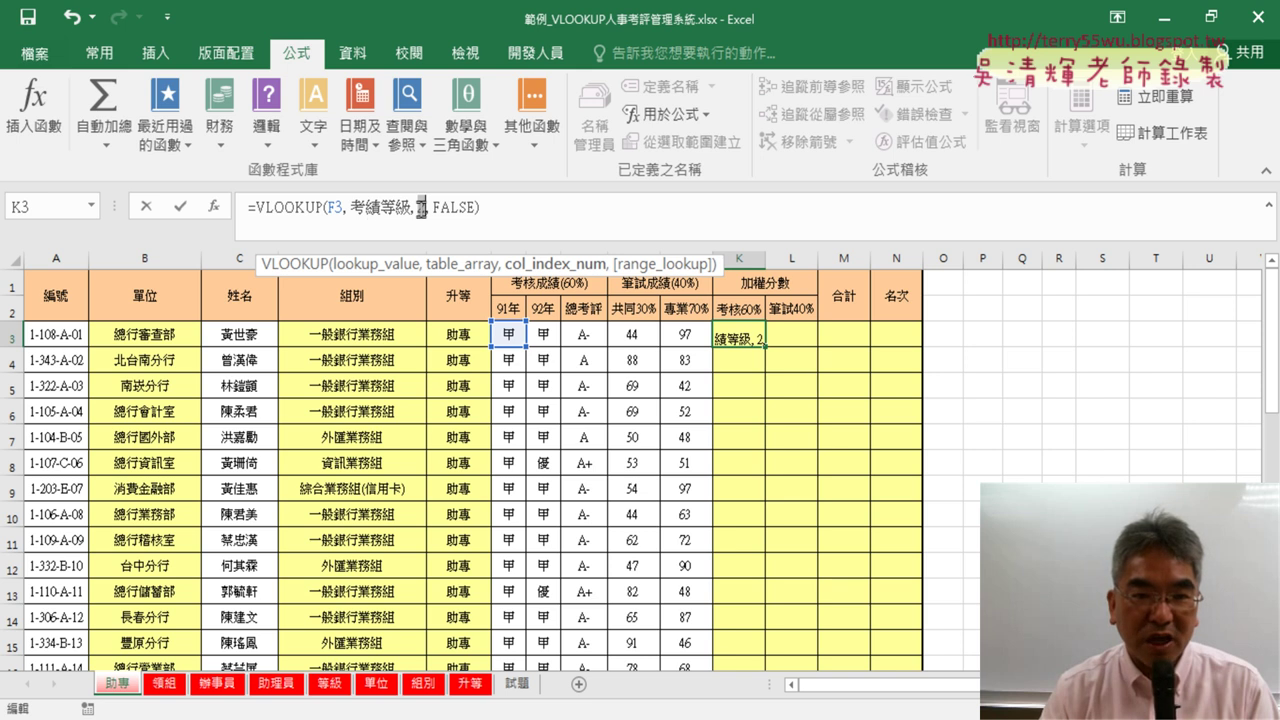
pyautogui.doubleClick(437, 213)
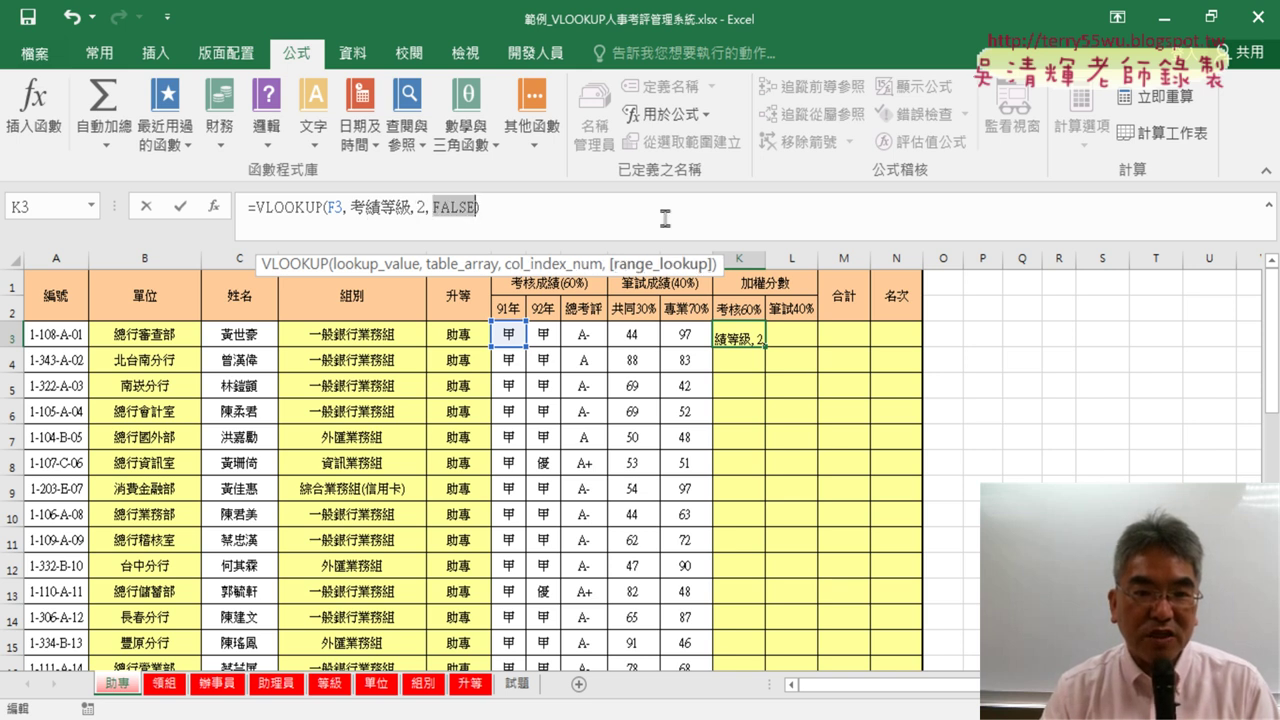
pyautogui.write('0')
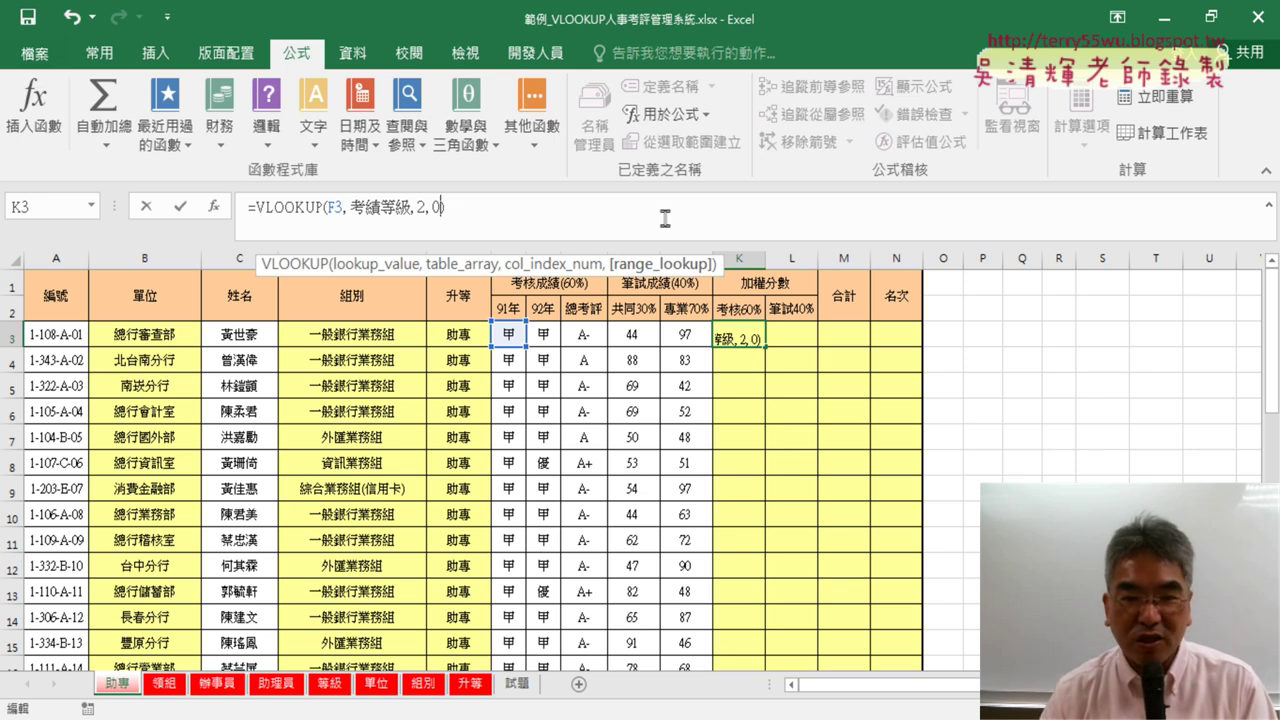
pyautogui.click(182, 208)
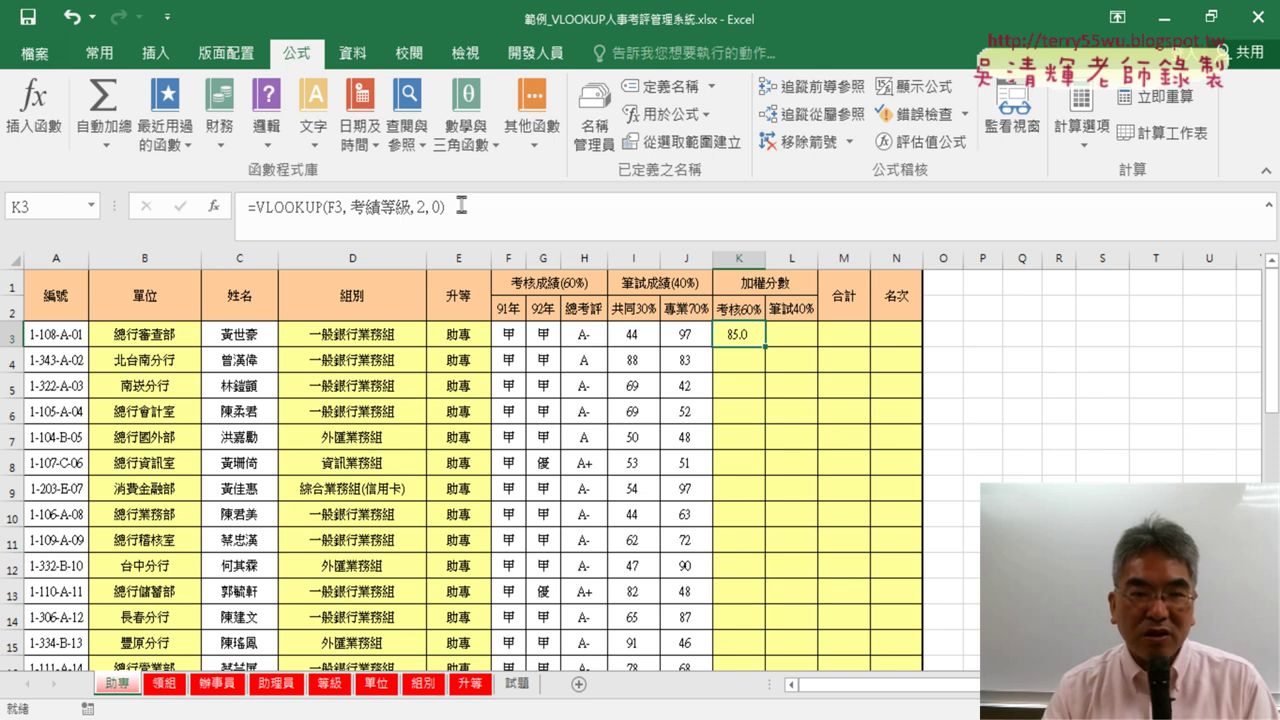
pyautogui.moveTo(455, 207); pyautogui.dragTo(260, 203)
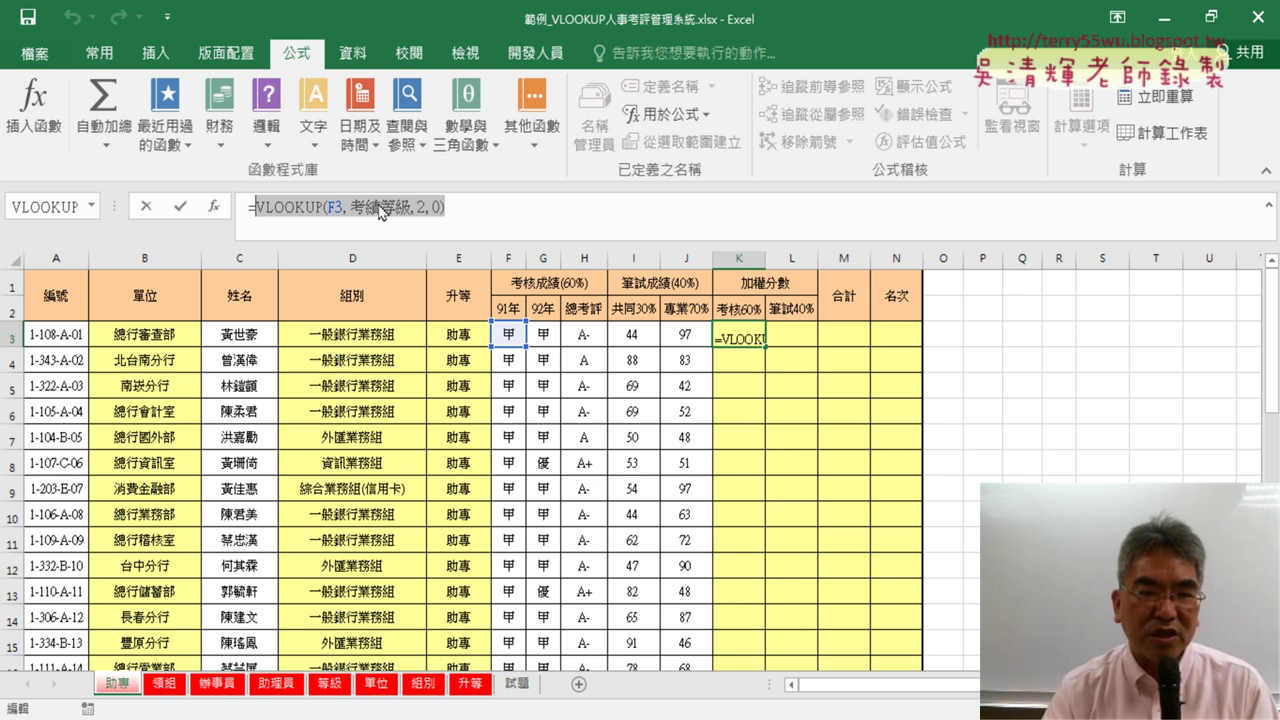
# Cut the VLOOKUP text from K3 and start an AVERAGE function from the 統計 category.
pyautogui.rightClick(381, 211)
pyautogui.click(447, 219)
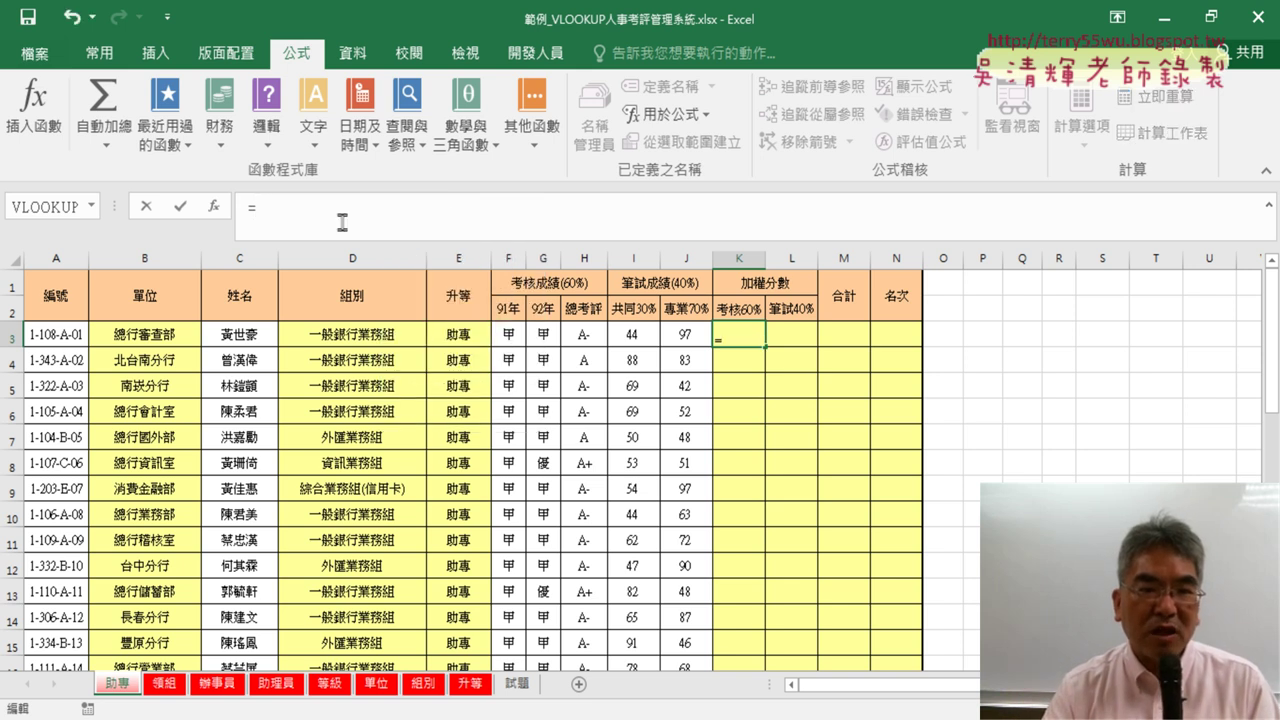
pyautogui.click(215, 210)
pyautogui.click(988, 245)
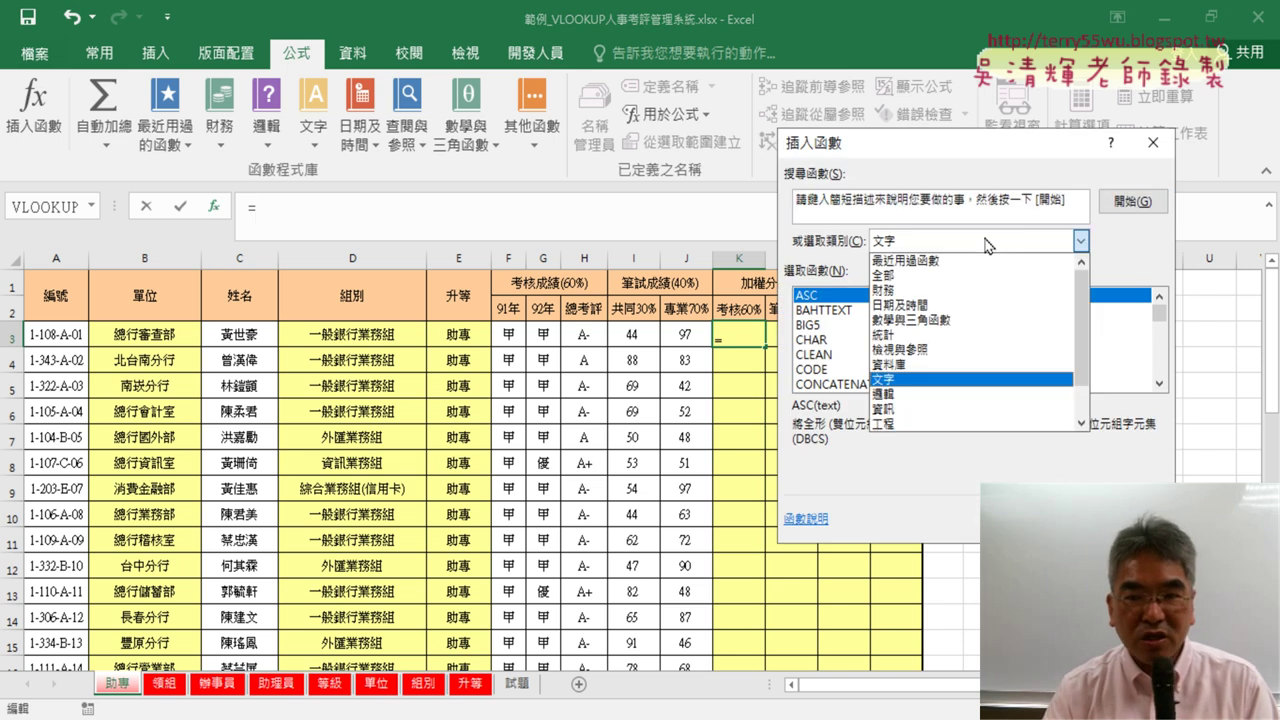
pyautogui.click(904, 338)
pyautogui.click(827, 311)
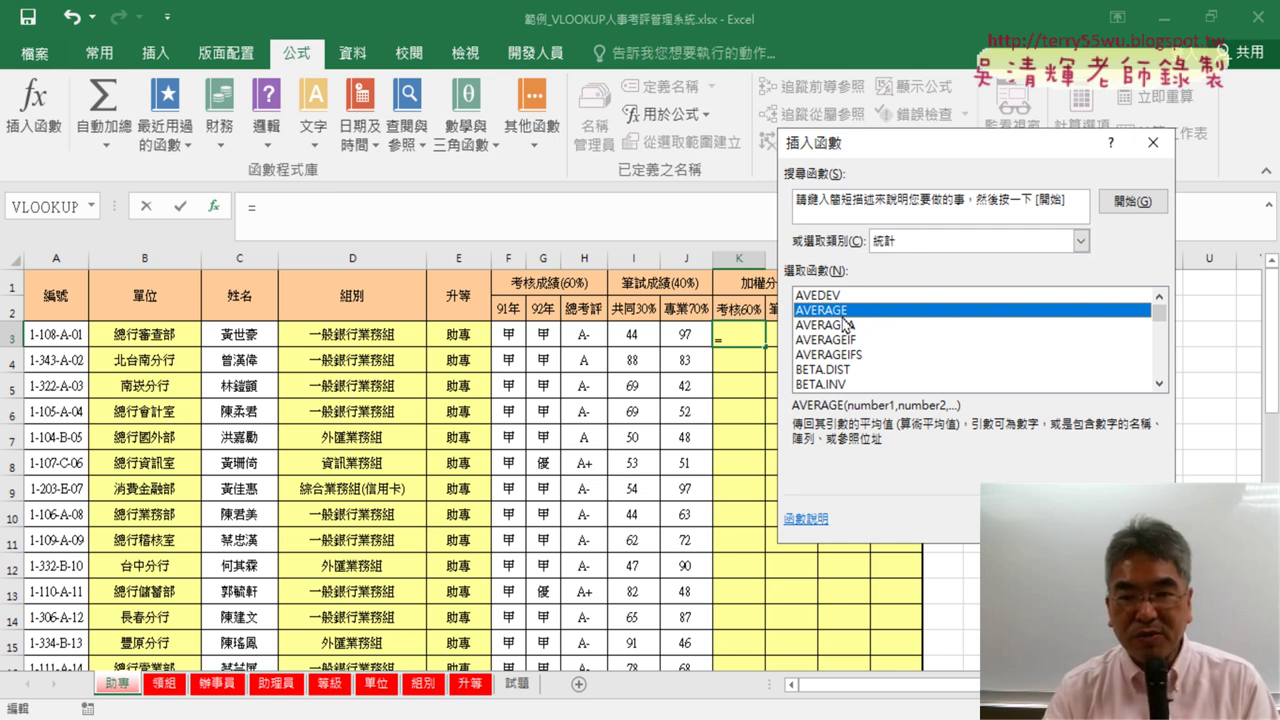
pyautogui.press('Return')
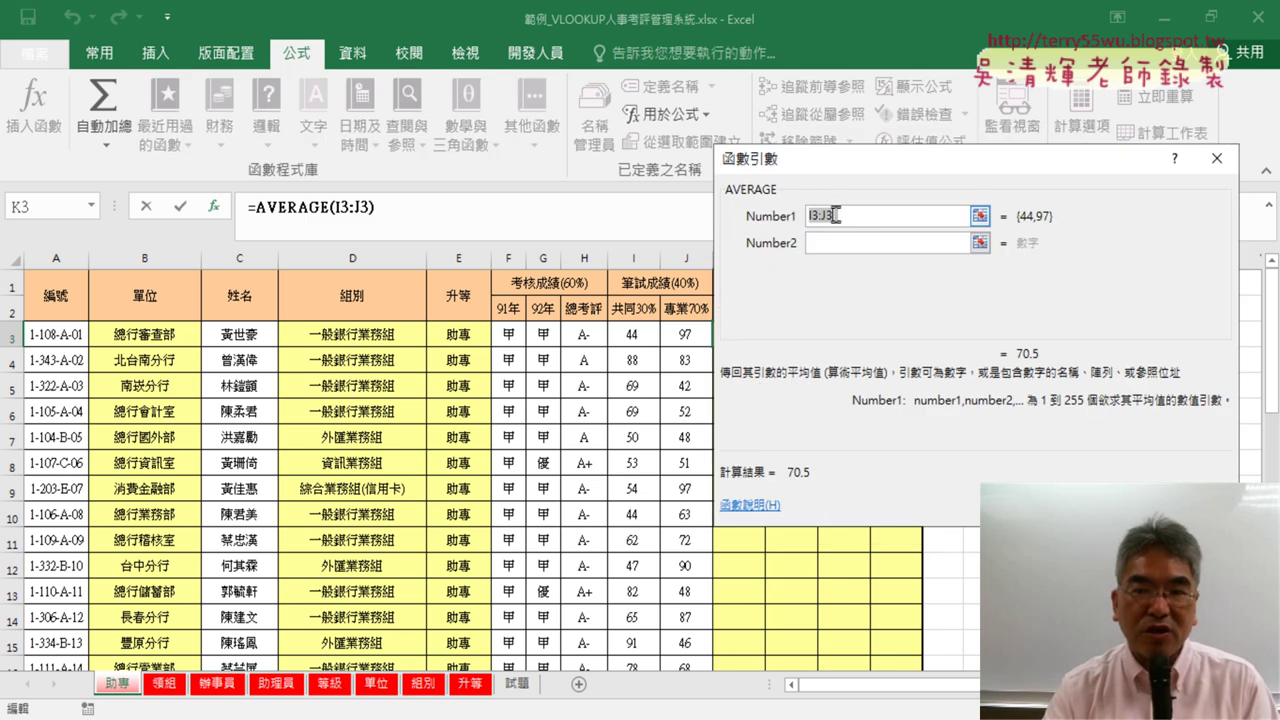
# Paste the VLOOKUP into Number1 and Number2, changing the second lookup to G3.
pyautogui.rightClick(836, 214)
pyautogui.click(870, 277)
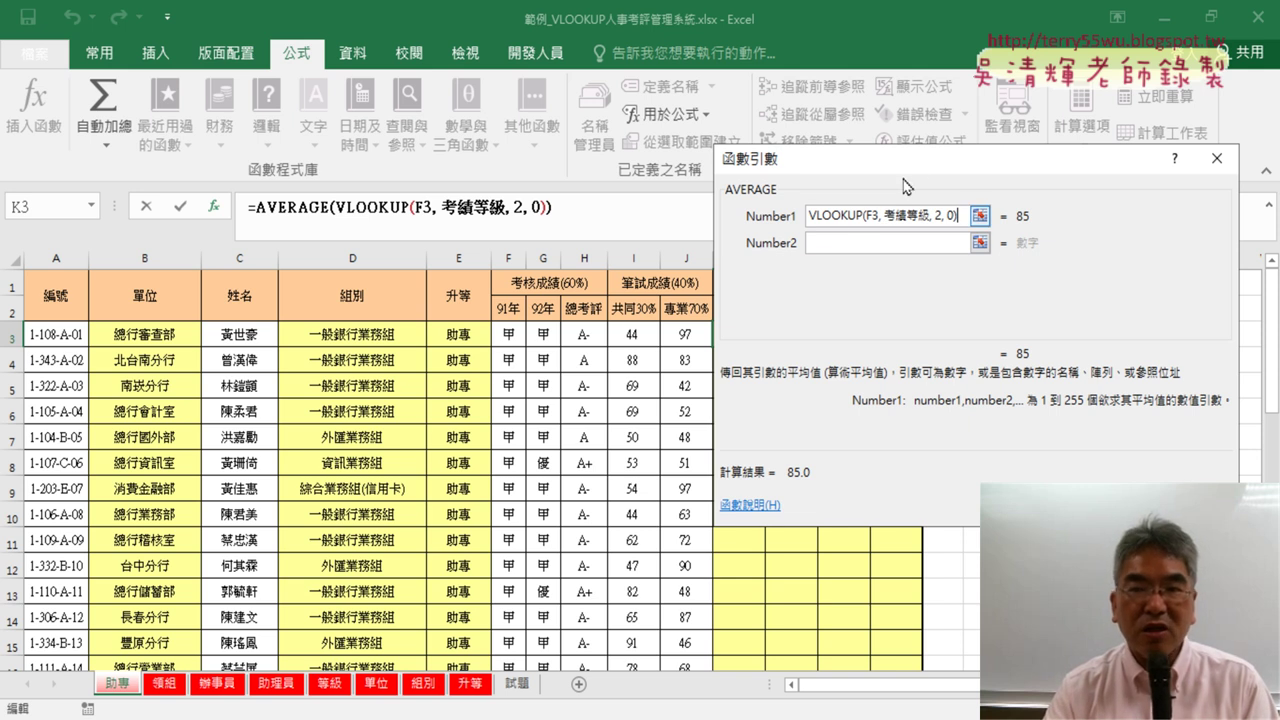
pyautogui.moveTo(918, 160); pyautogui.dragTo(1040, 163)
pyautogui.click(967, 246)
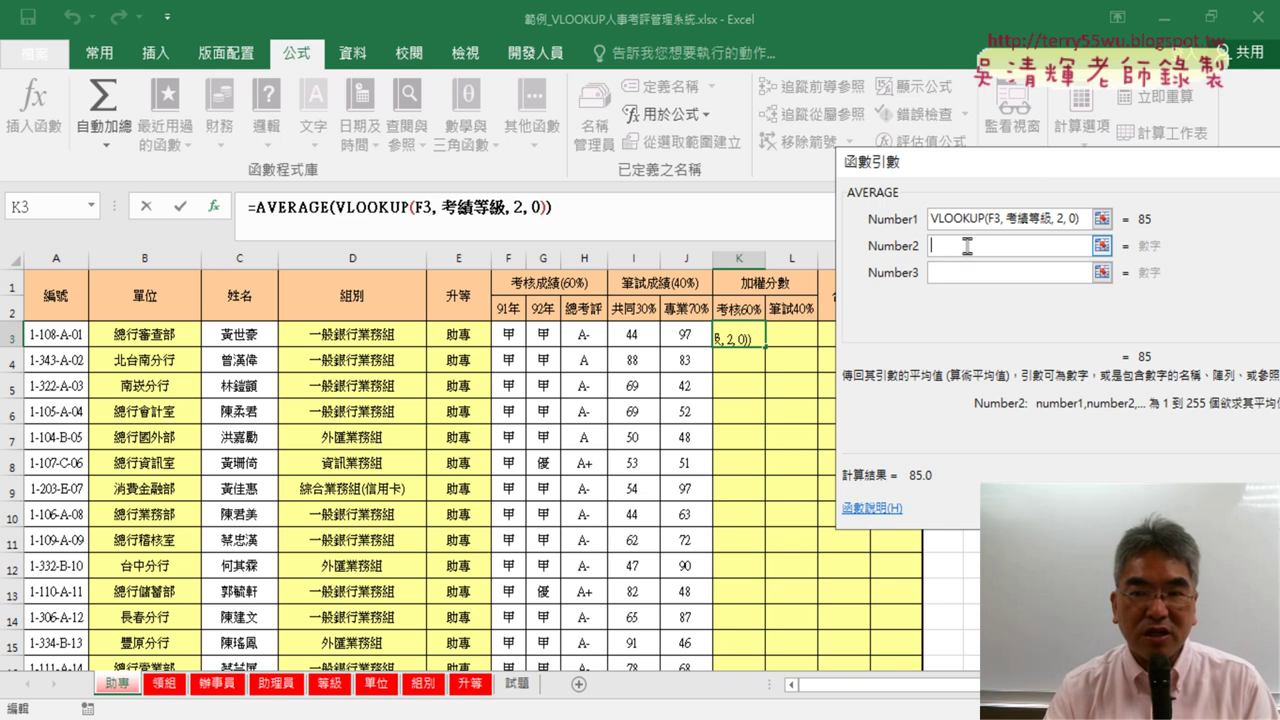
pyautogui.rightClick(965, 246)
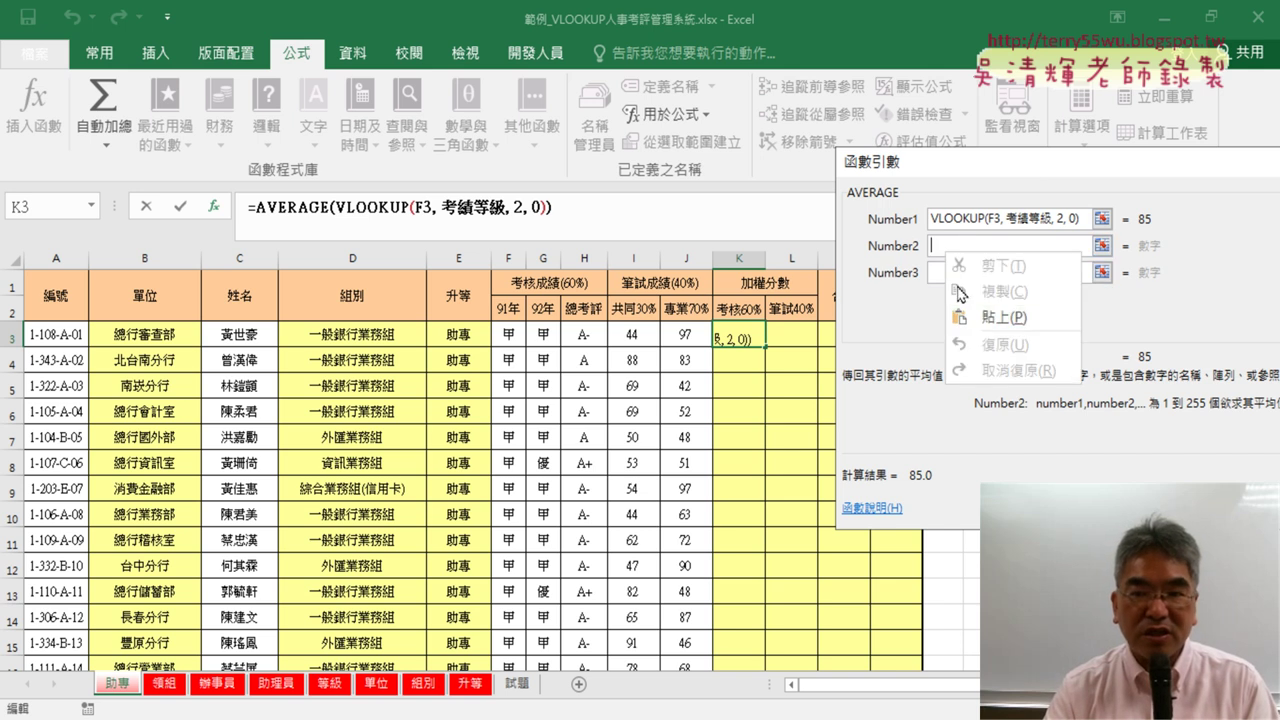
pyautogui.click(980, 316)
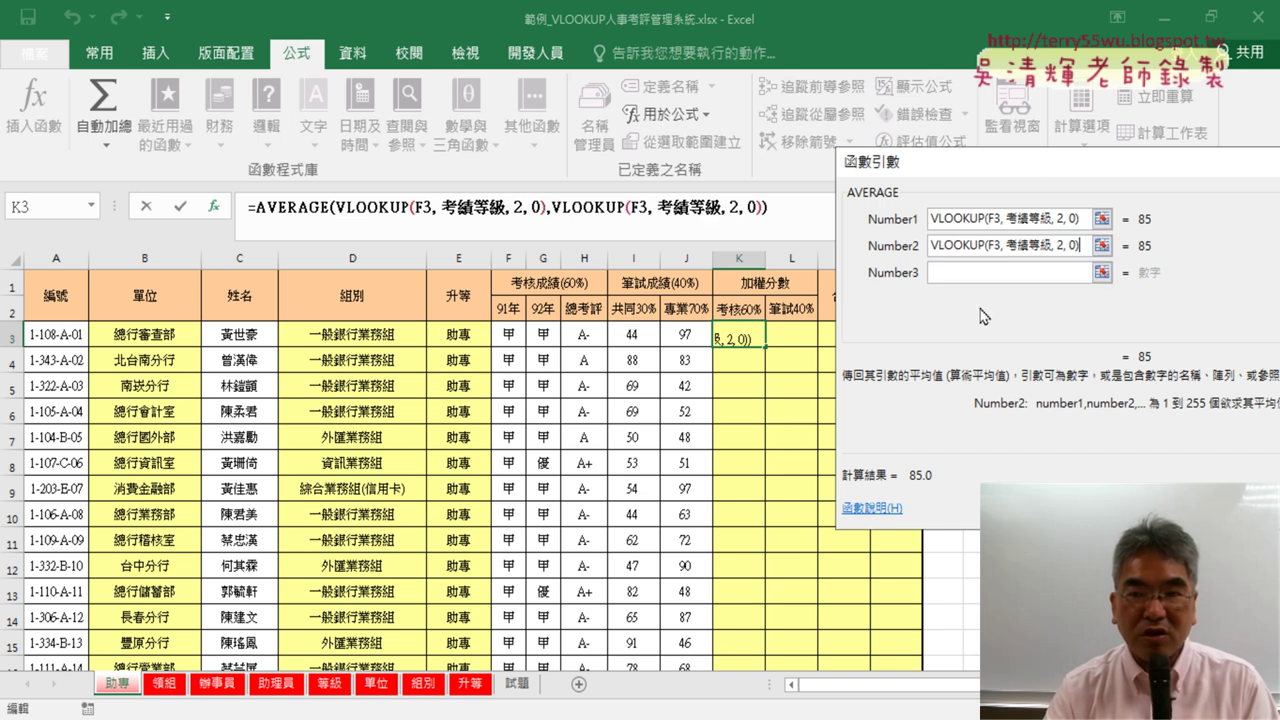
pyautogui.click(989, 245)
pyautogui.press('BackSpace')
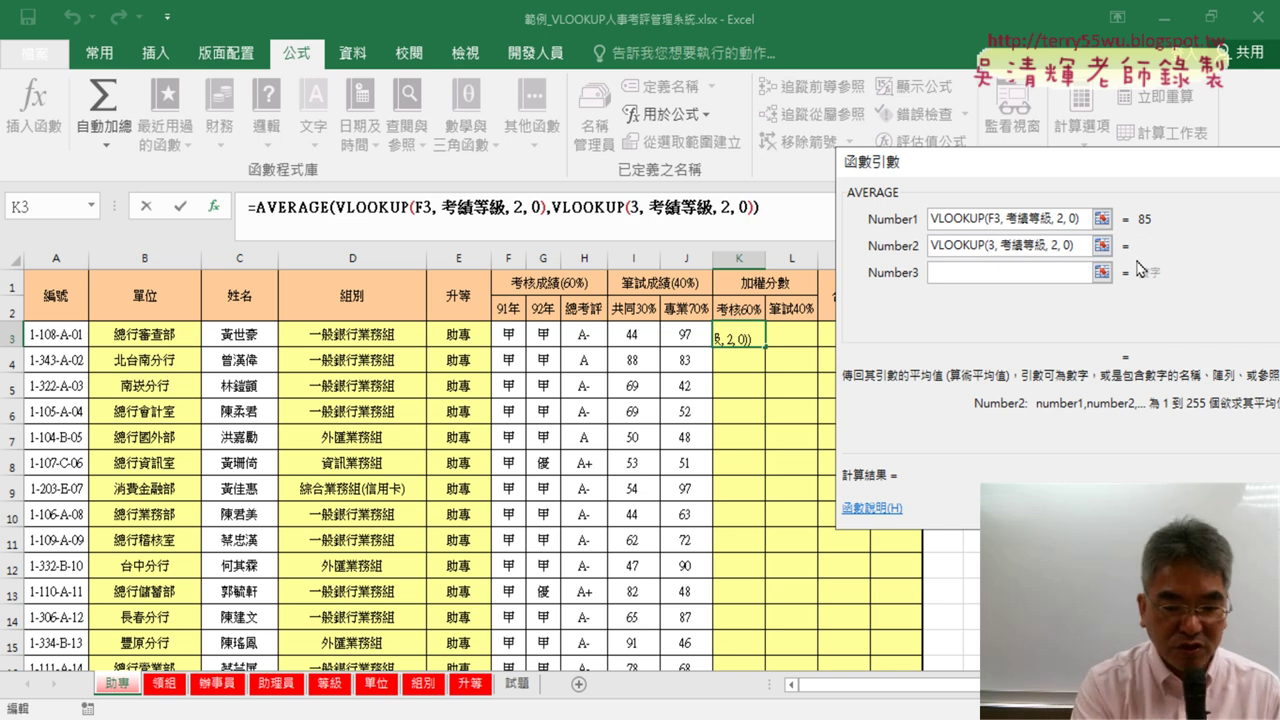
pyautogui.write('G')
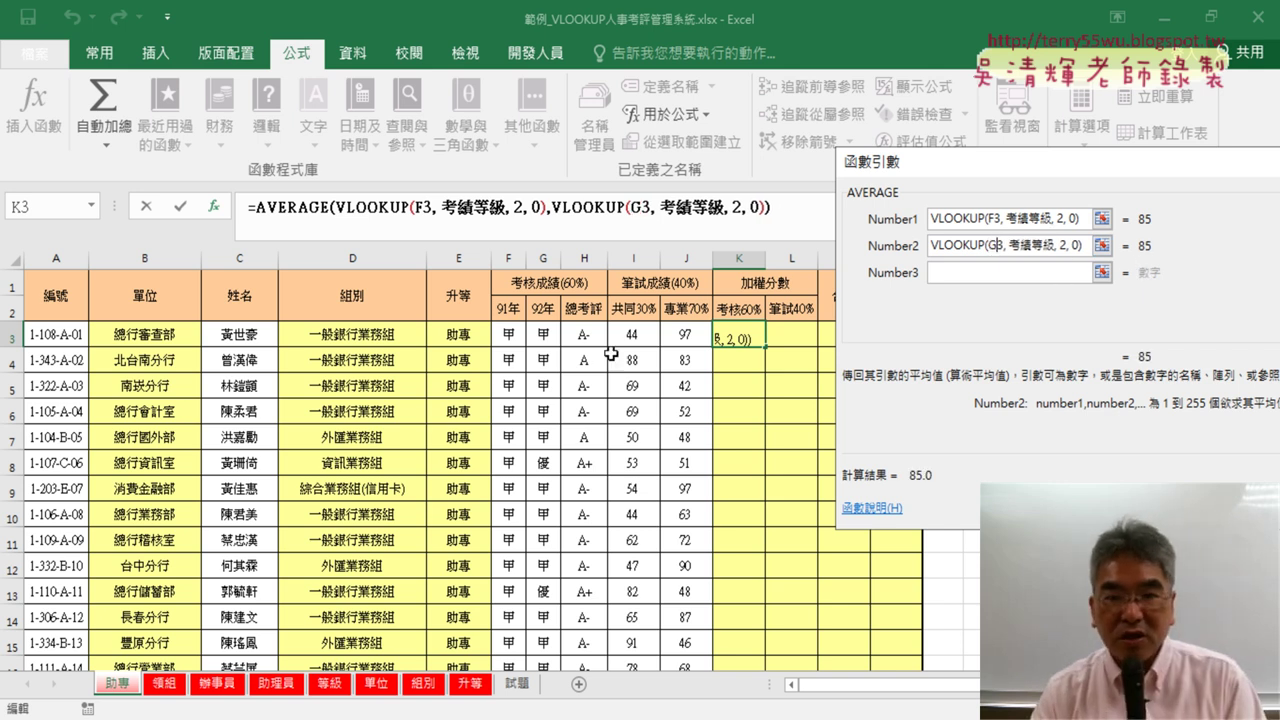
# Add a third VLOOKUP for H3 and clear its range name to choose a new one.
pyautogui.click(966, 272)
pyautogui.rightClick(967, 270)
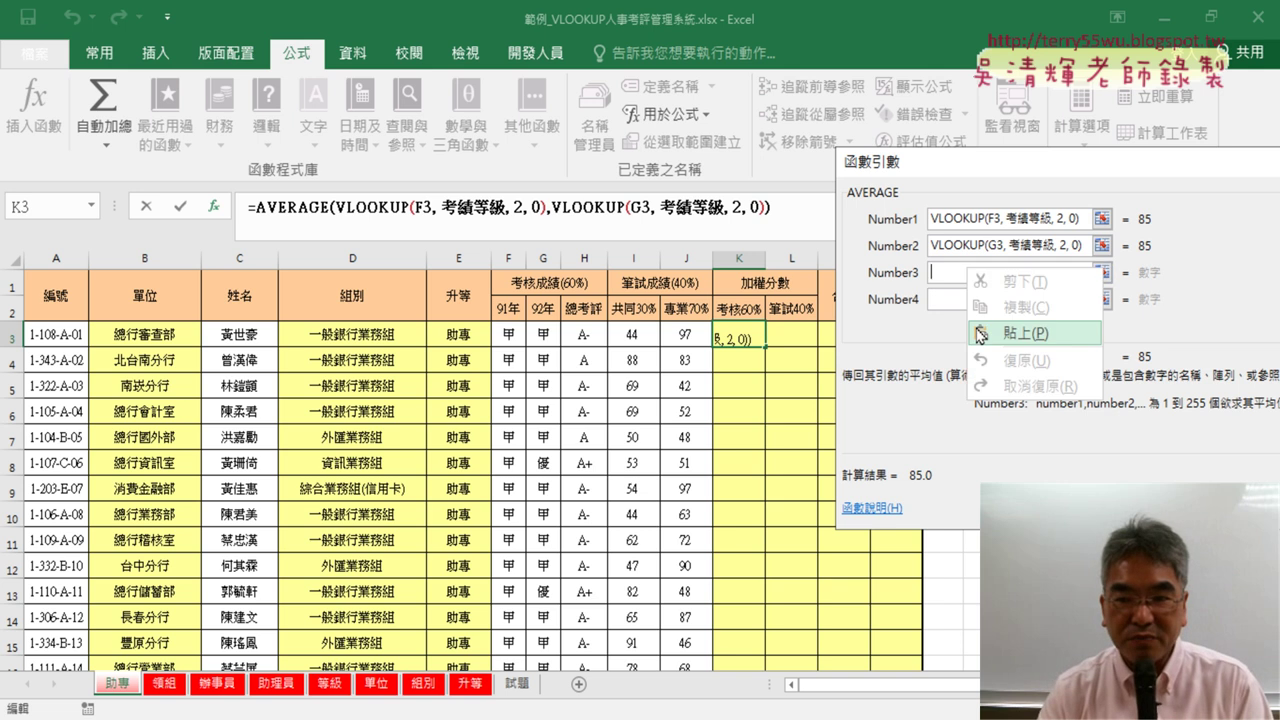
pyautogui.click(1015, 333)
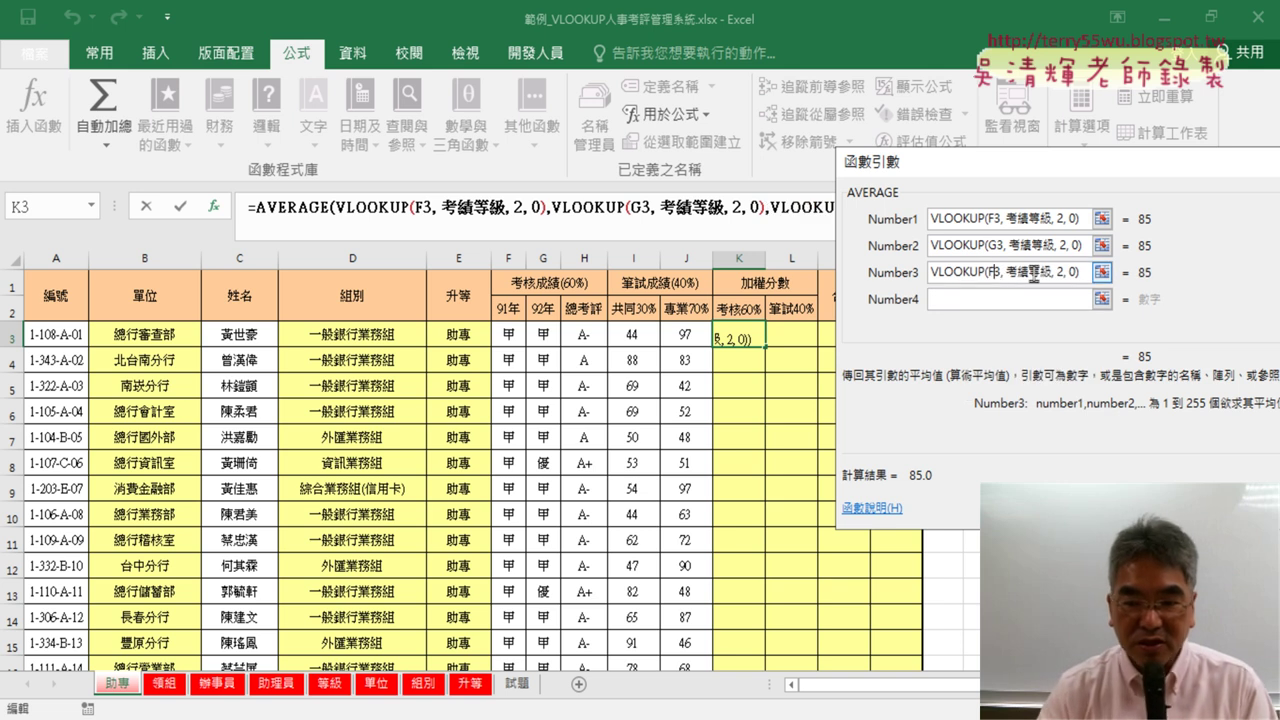
pyautogui.press('BackSpace')
pyautogui.write('H')
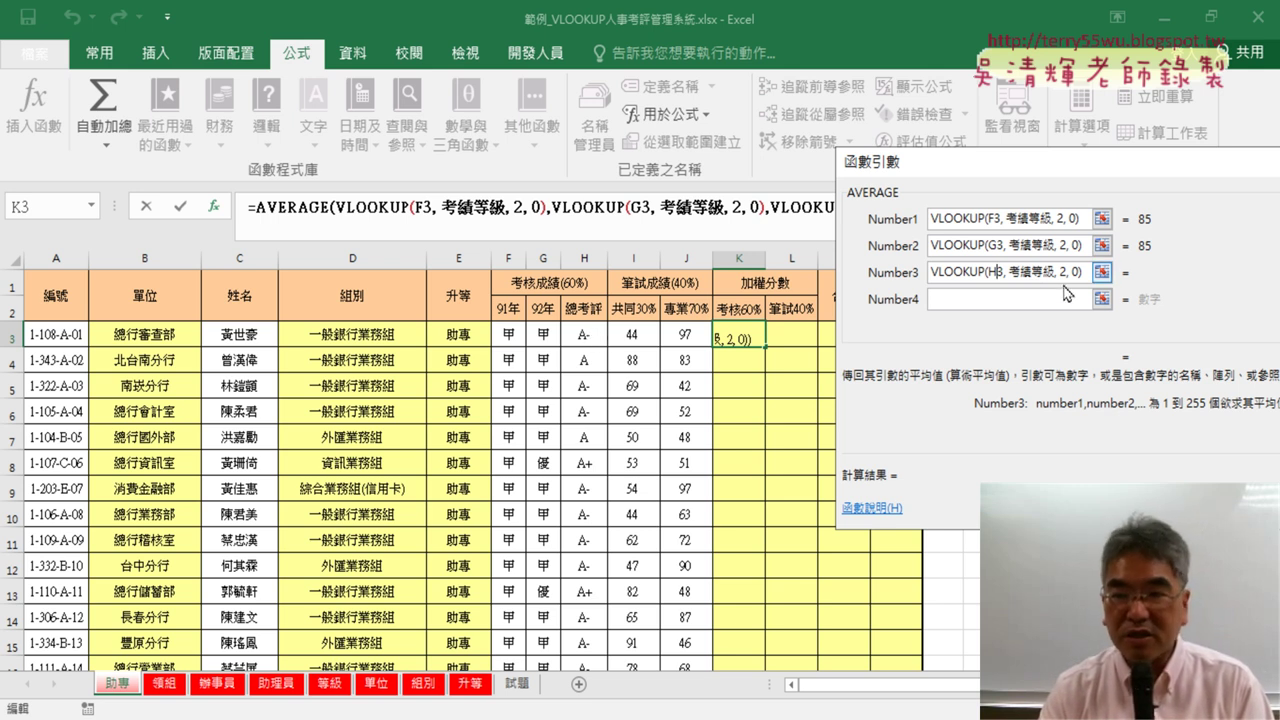
pyautogui.moveTo(1011, 273); pyautogui.dragTo(1056, 274)
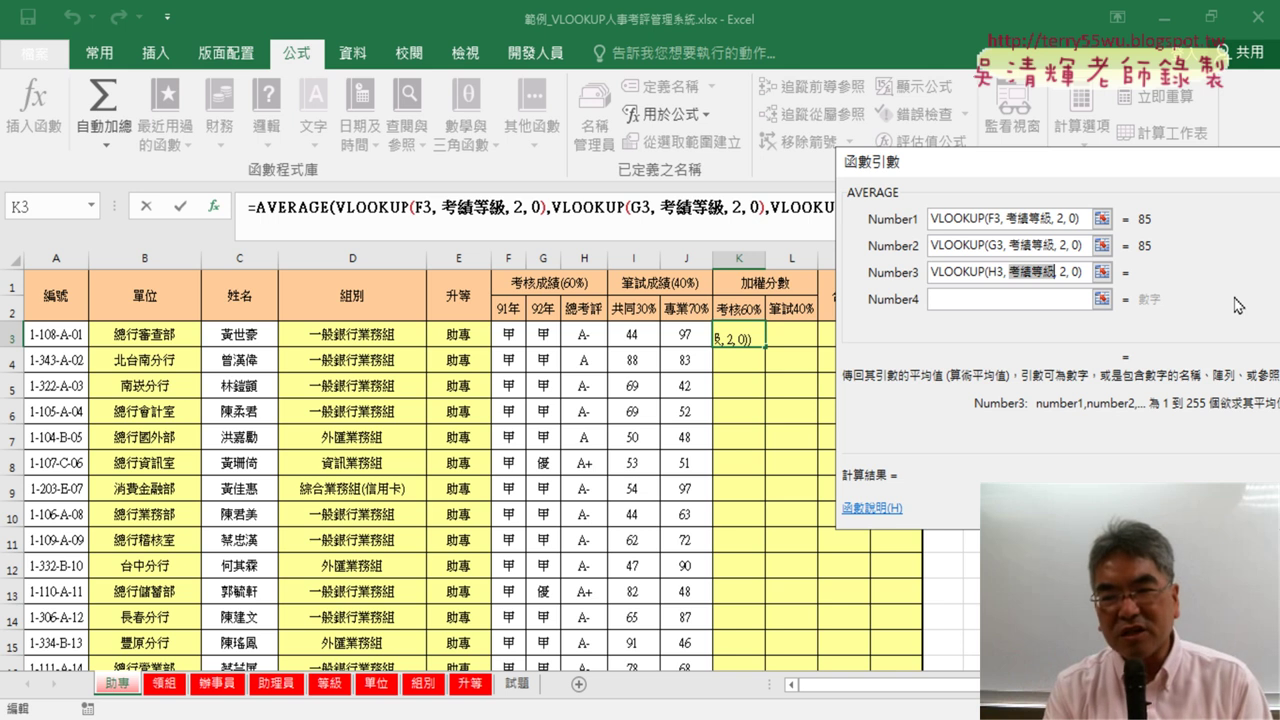
pyautogui.press('Delete')
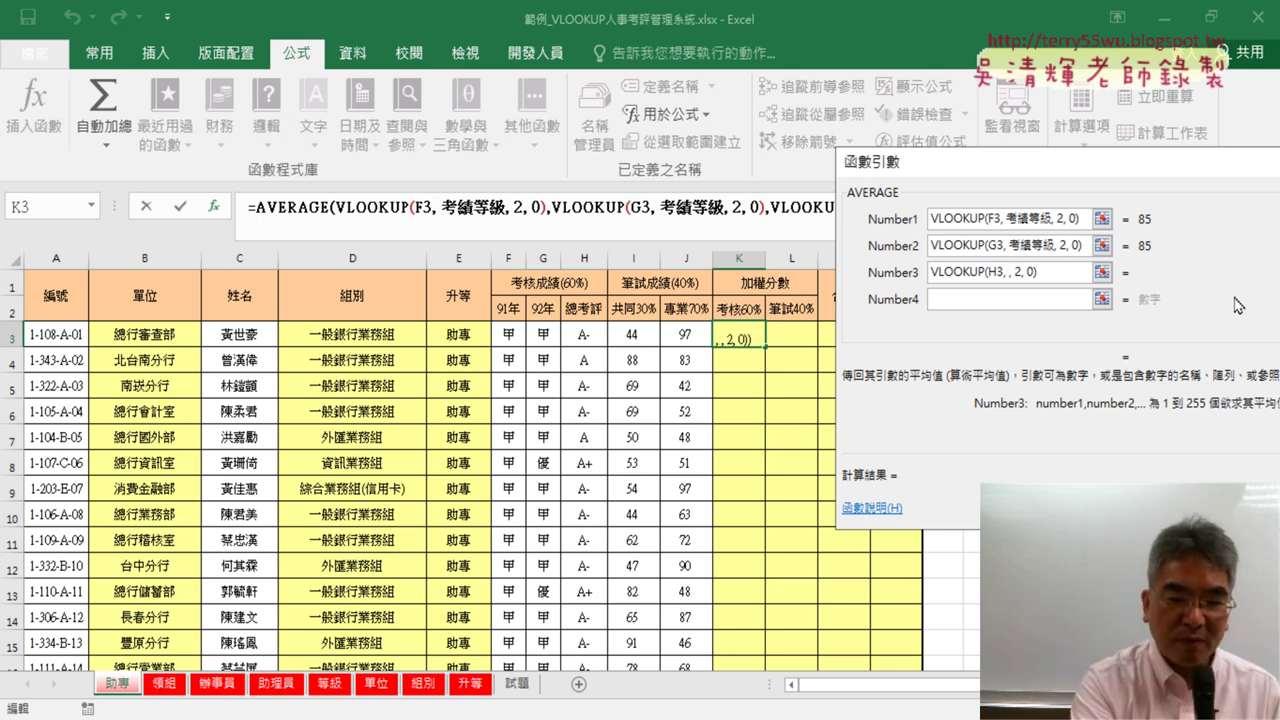
pyautogui.press('F3')
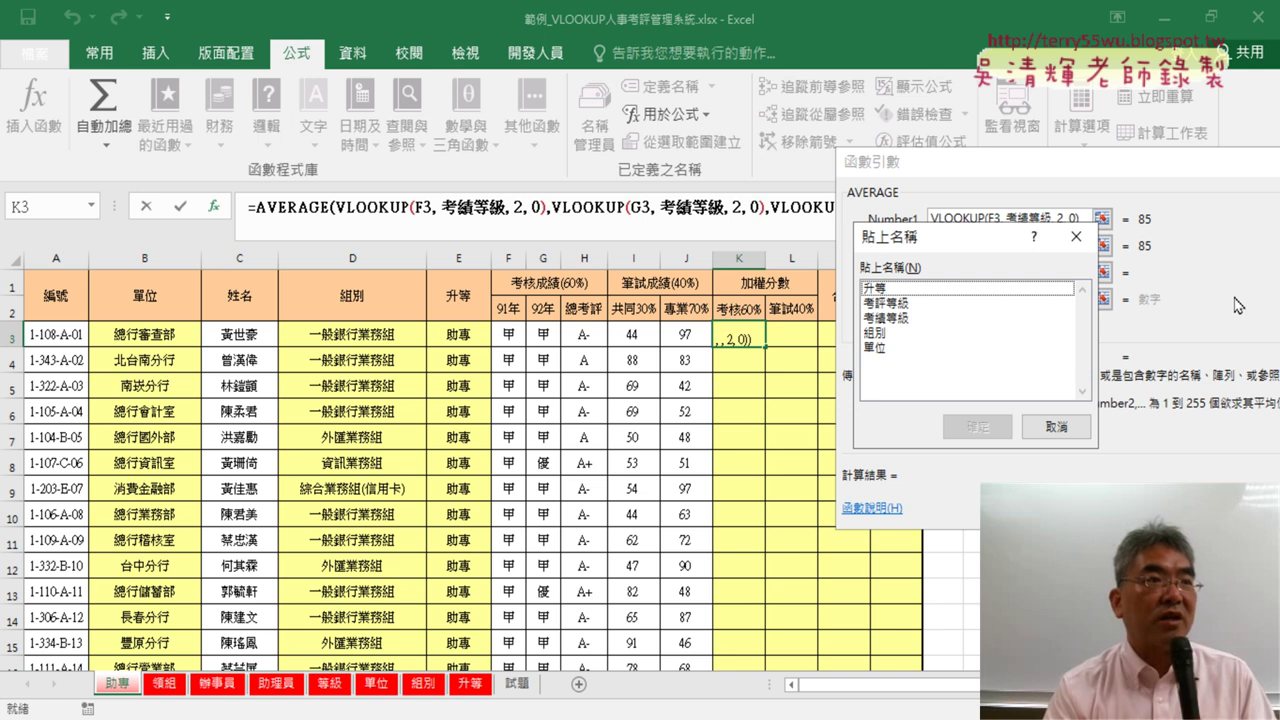
# Insert 考評等級 as the H3 lookup's range and commit K3's AVERAGE, giving 85.0.
pyautogui.click(916, 309)
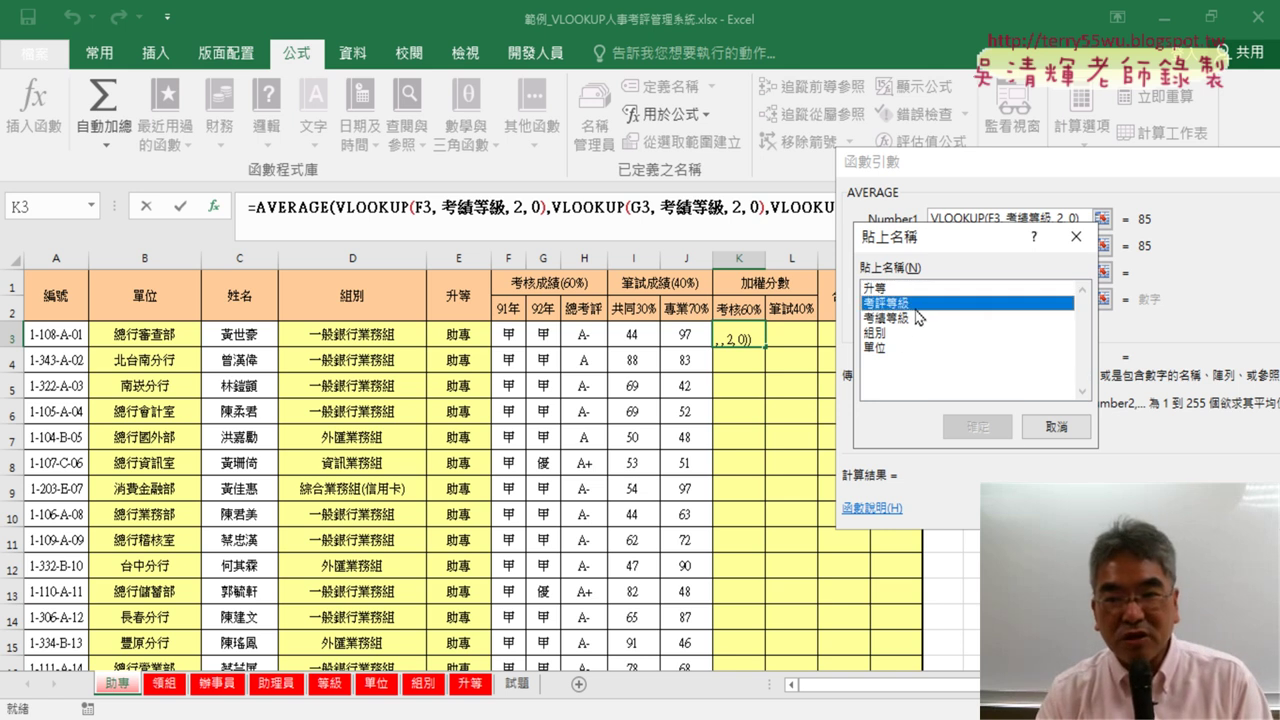
pyautogui.click(895, 318)
pyautogui.click(898, 306)
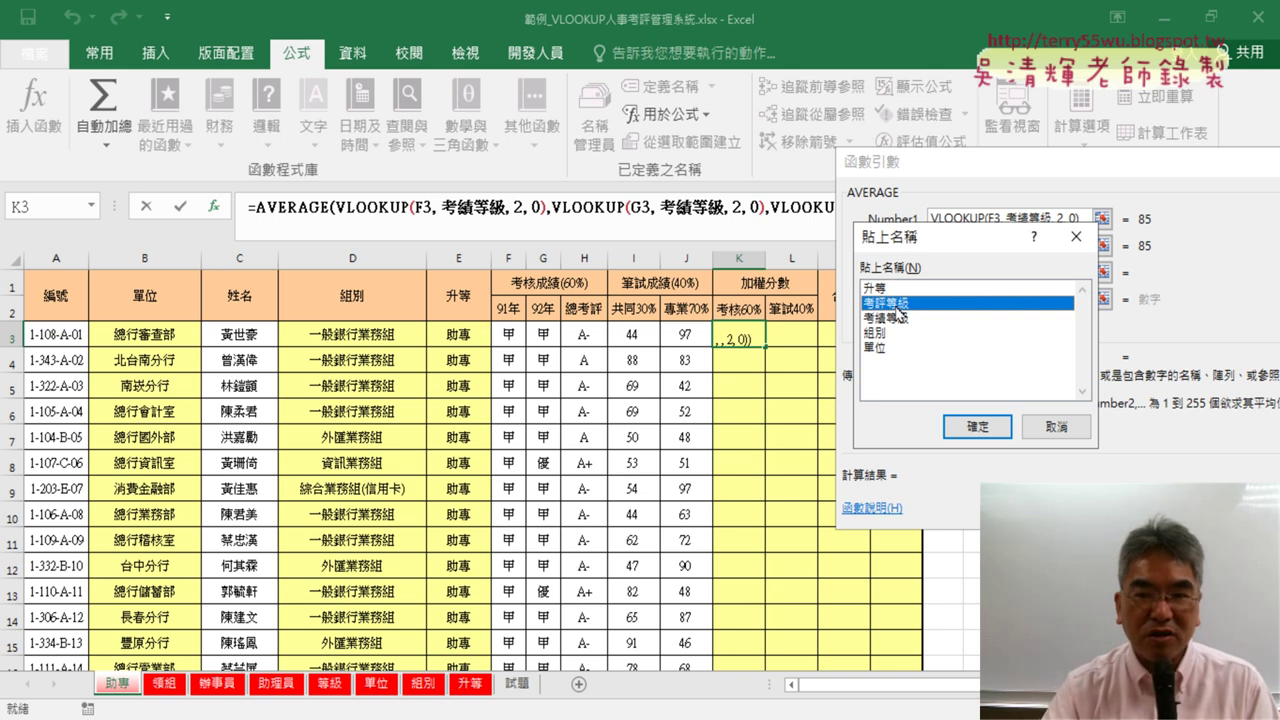
pyautogui.moveTo(955, 249); pyautogui.dragTo(880, 370)
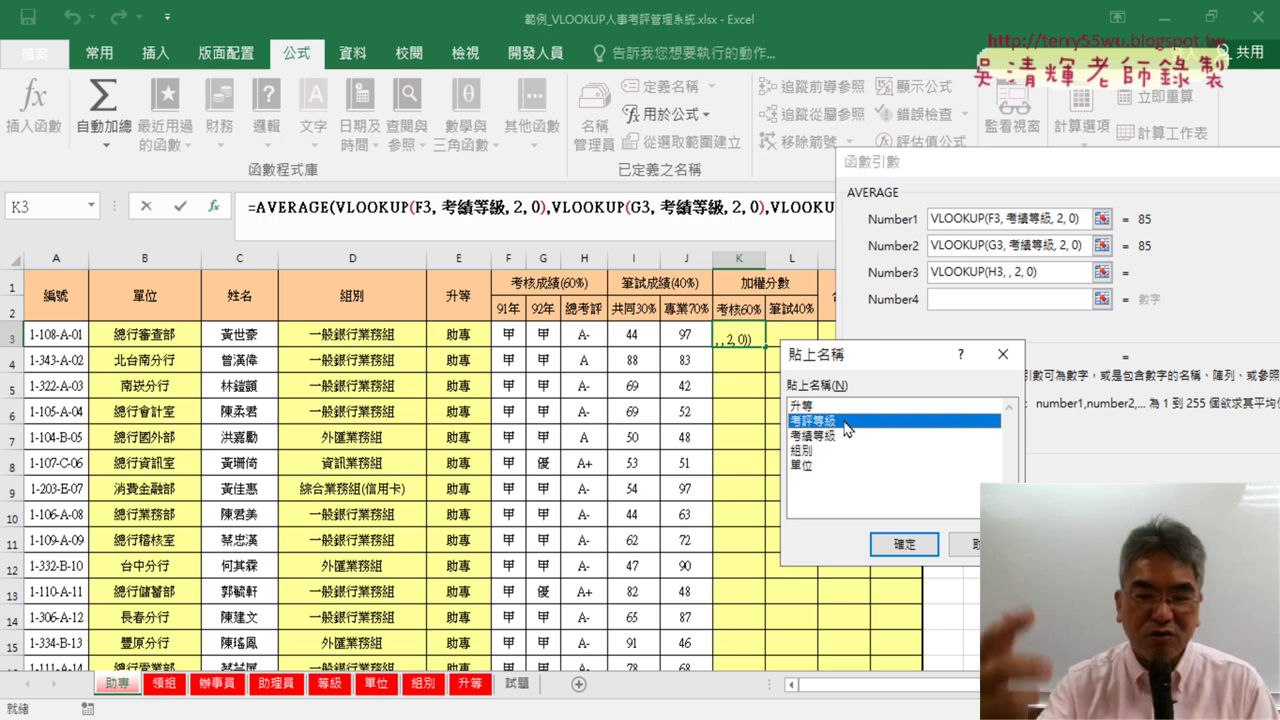
pyautogui.doubleClick(844, 421)
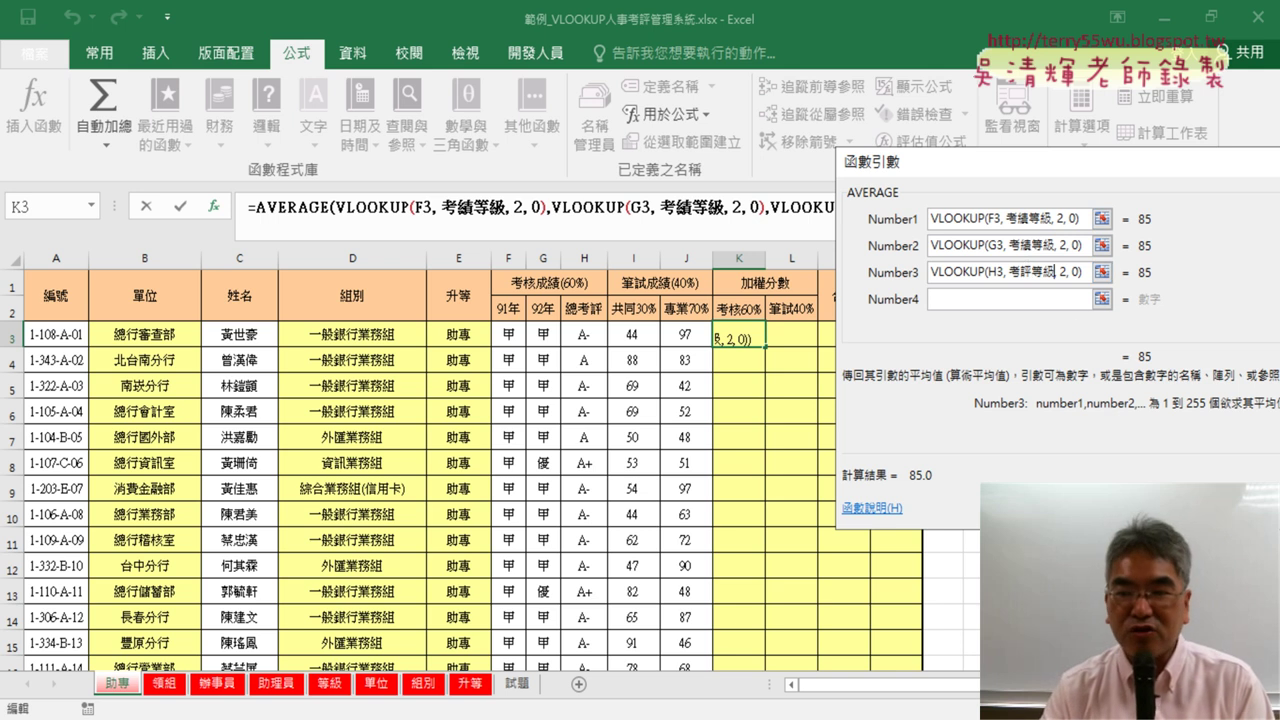
pyautogui.press('Return')
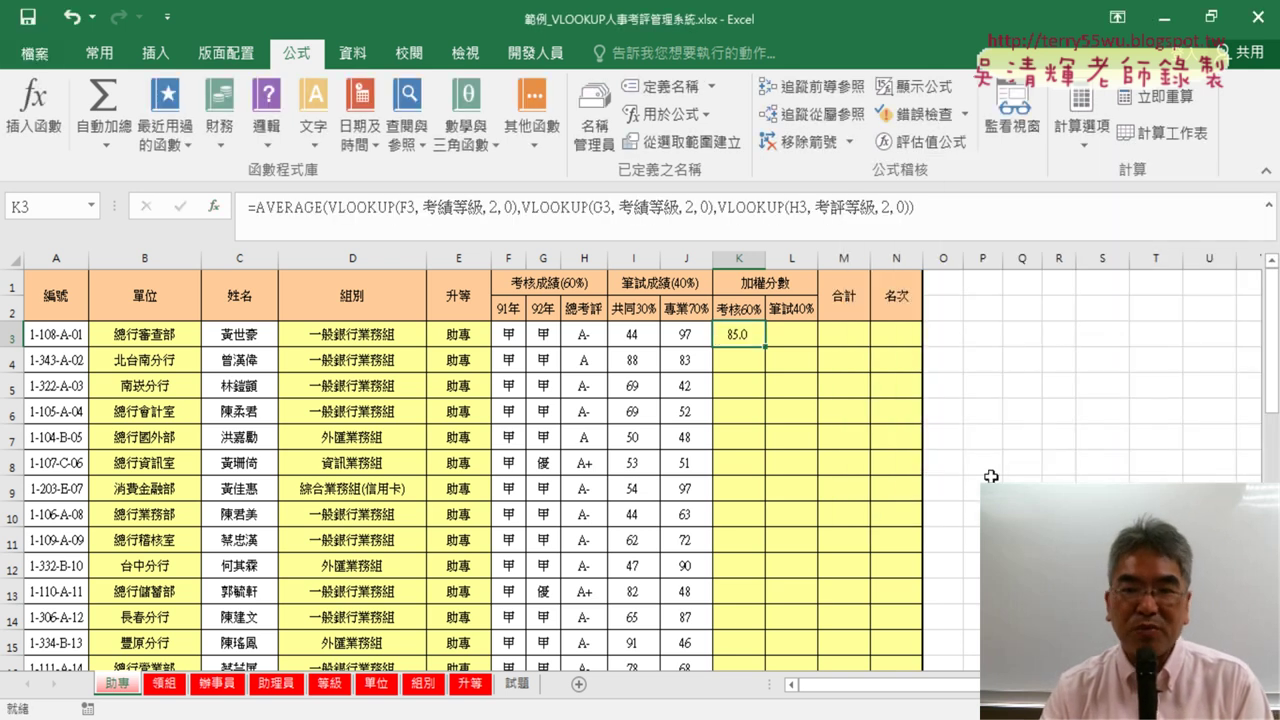
# Fill K3's averaged lookup formula down column K, giving 85.0, 86.7, 91.7 and so on.
pyautogui.doubleClick(768, 347)
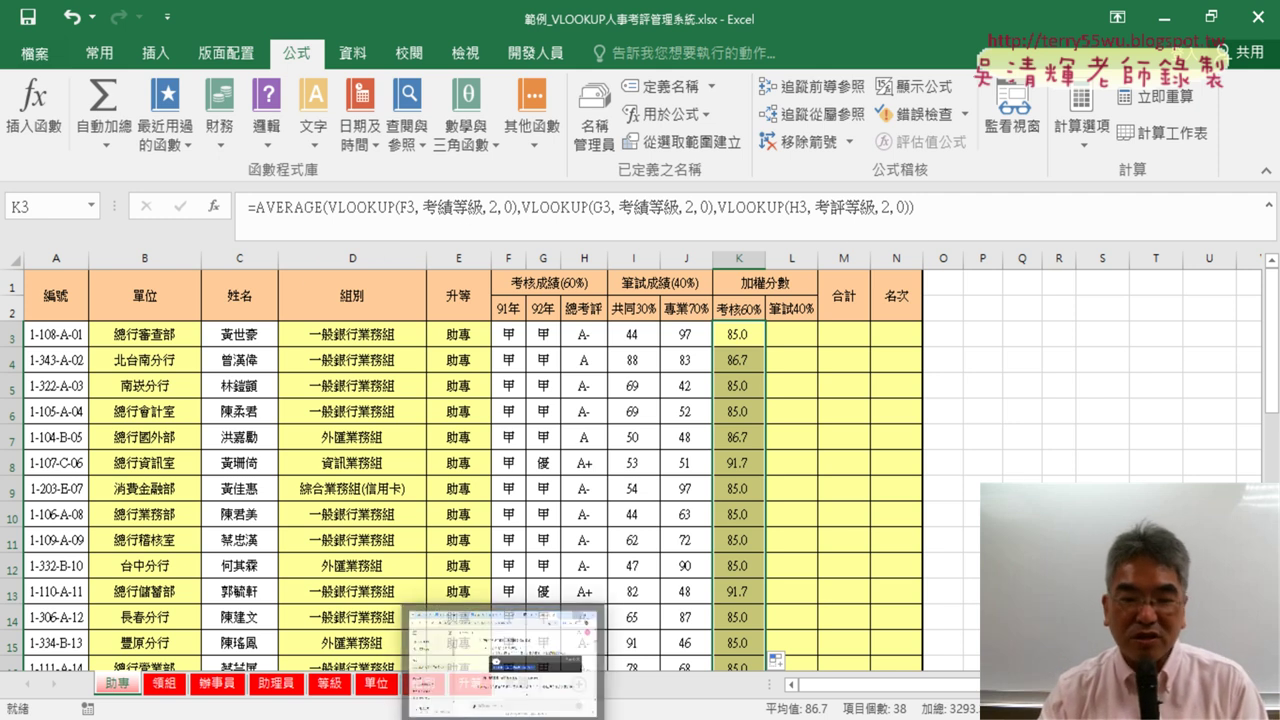
# Back in ChatGPT, reread the earlier question about looking up F3's grade.
pyautogui.click(527, 686)
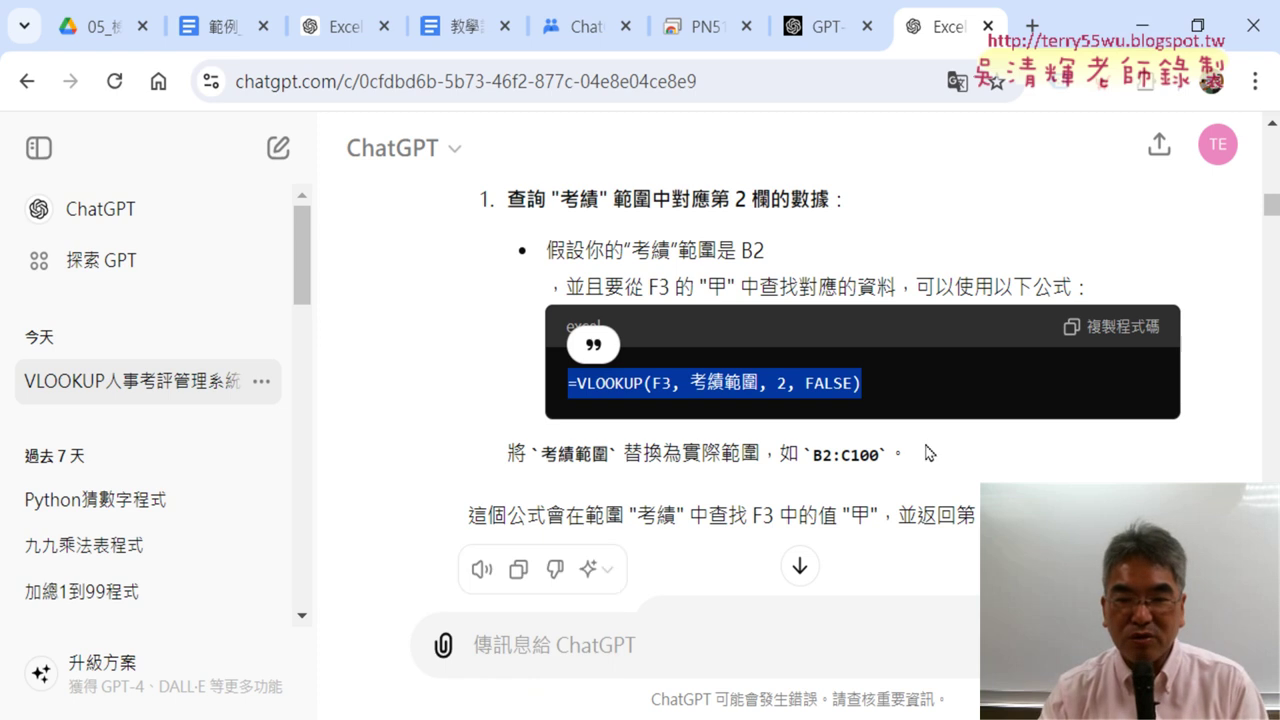
pyautogui.scroll(-3, 1165, 456)
pyautogui.scroll(-2, 1180, 456)
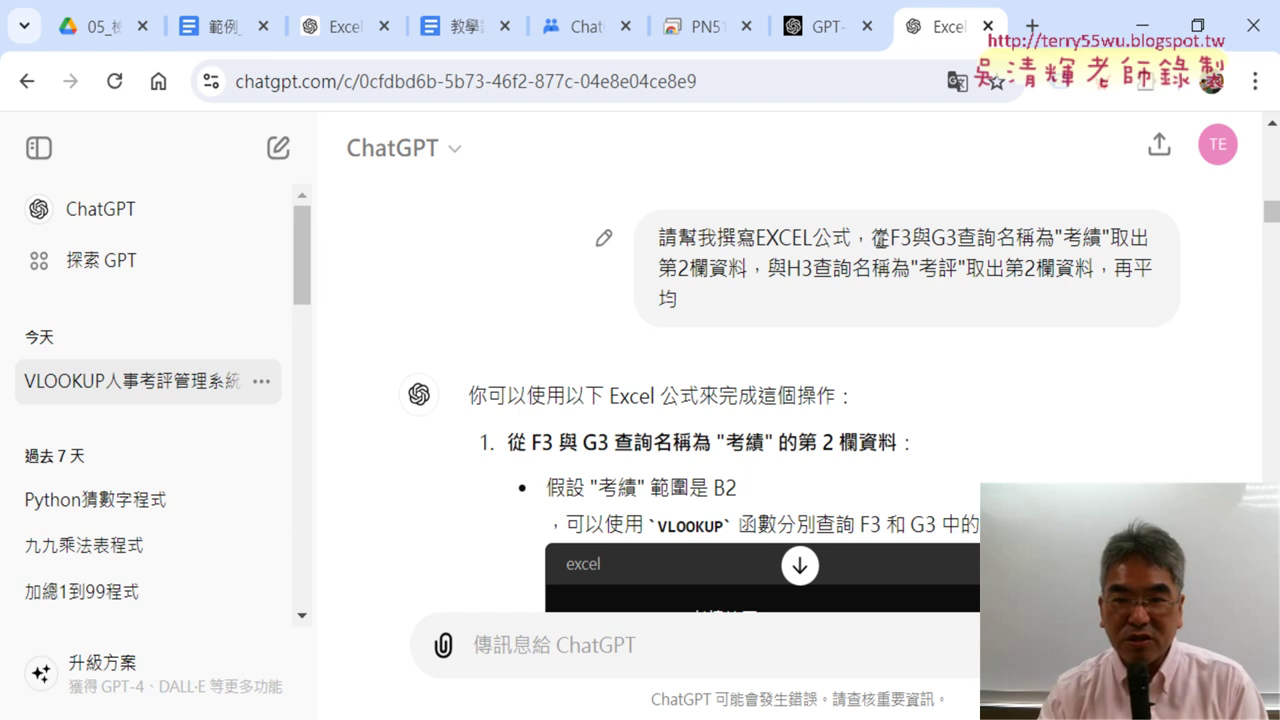
pyautogui.moveTo(890, 240); pyautogui.dragTo(913, 240)
pyautogui.click(938, 240)
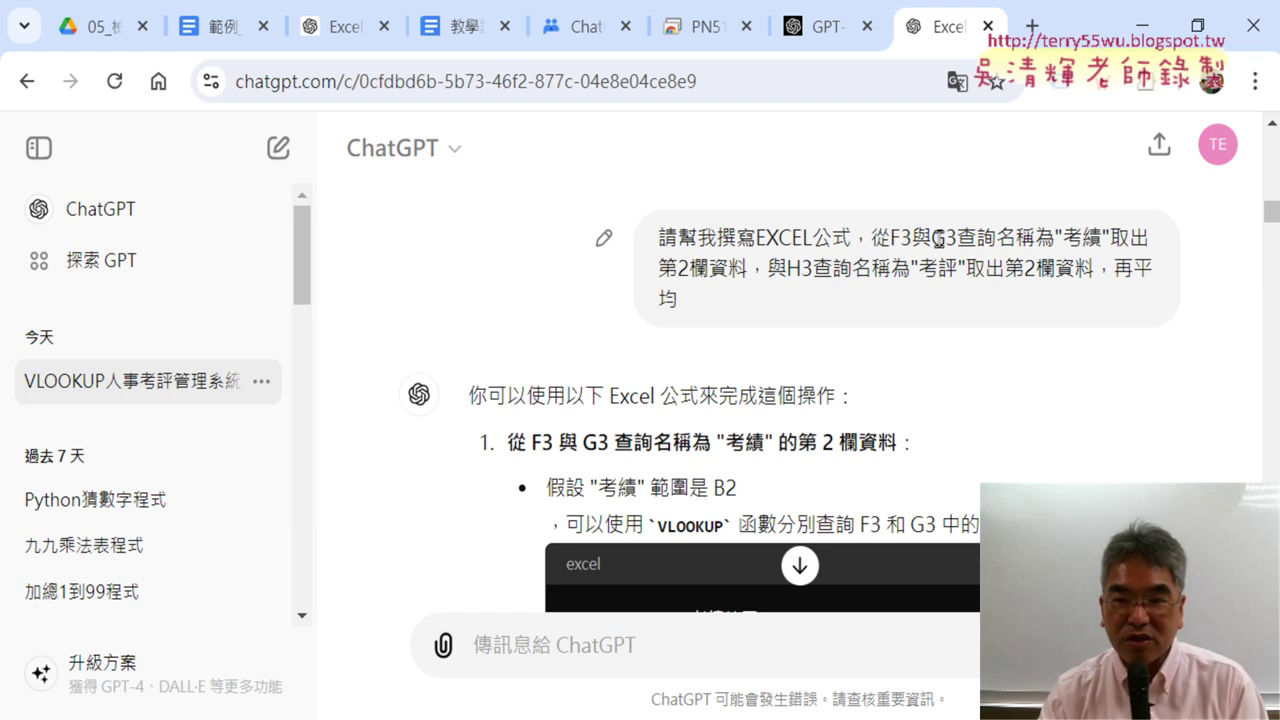
pyautogui.moveTo(657, 243)
pyautogui.mouseDown()
pyautogui.moveTo(752, 268)
pyautogui.moveTo(773, 295)
pyautogui.mouseUp()
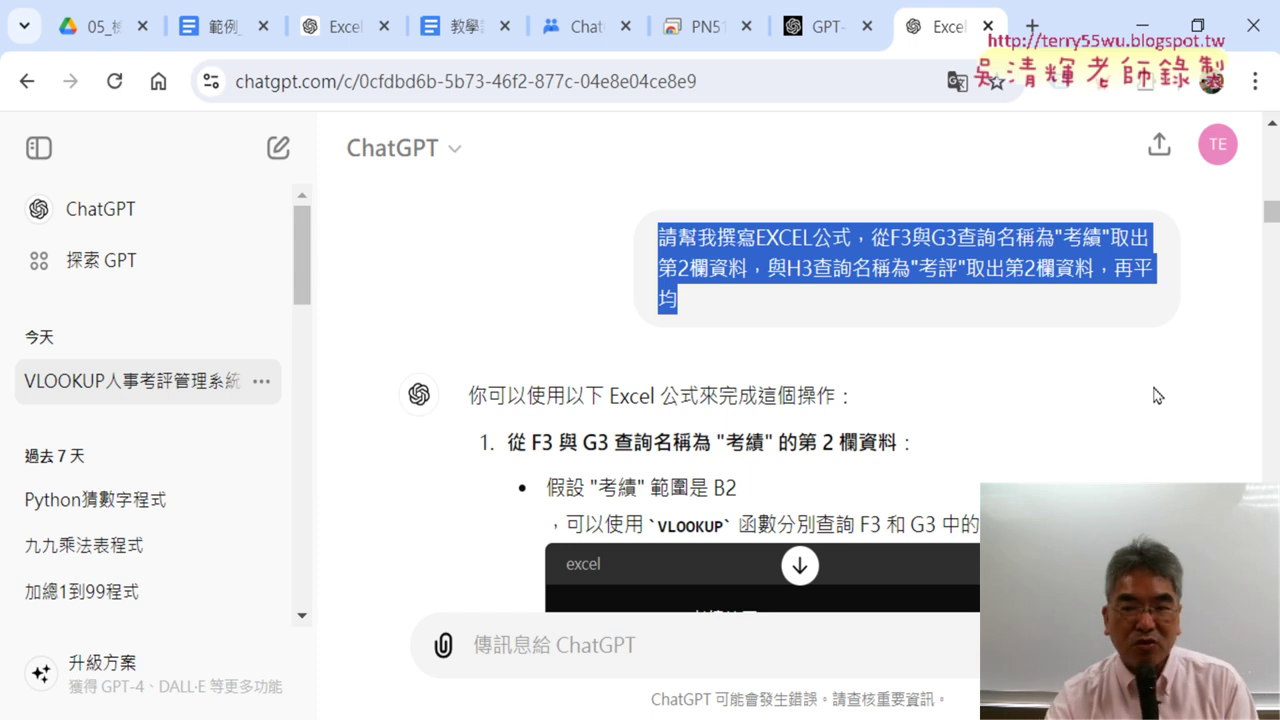
pyautogui.write('請幫我撰寫EXCEL公式，從F3與G3查詢名稱為"考績等級"取出第2欄資料，與H3查詢名稱為"考評等級"取出第2欄資料，再平均')
pyautogui.press('Return')
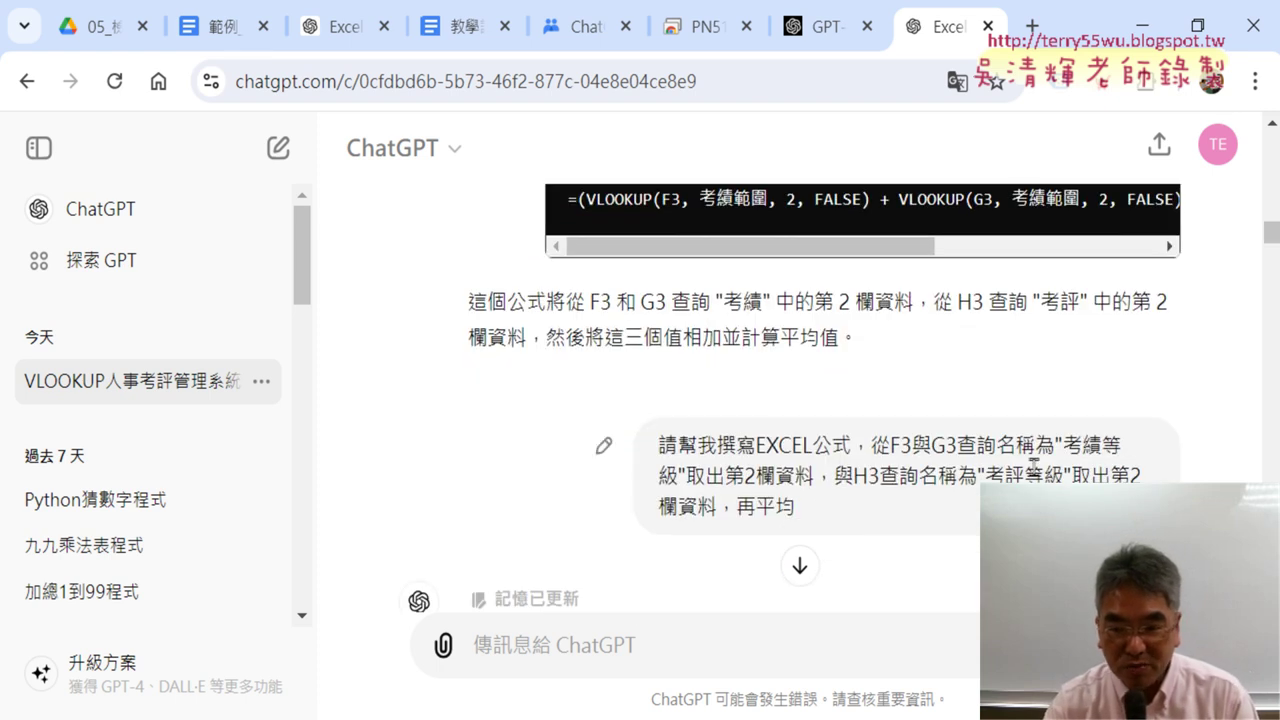
# Review the revised question ending in 再平均 and the first VLOOKUP of the reply.
pyautogui.scroll(-3, 1066, 470)
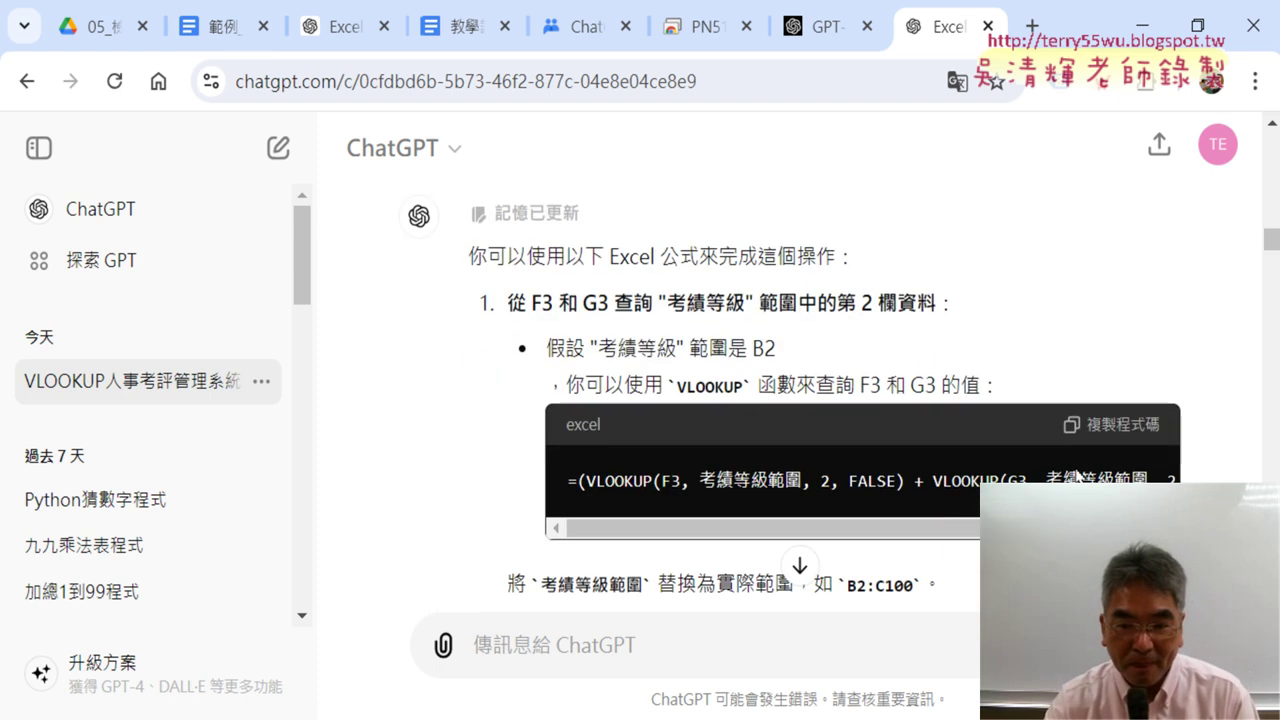
pyautogui.scroll(2, 1040, 392)
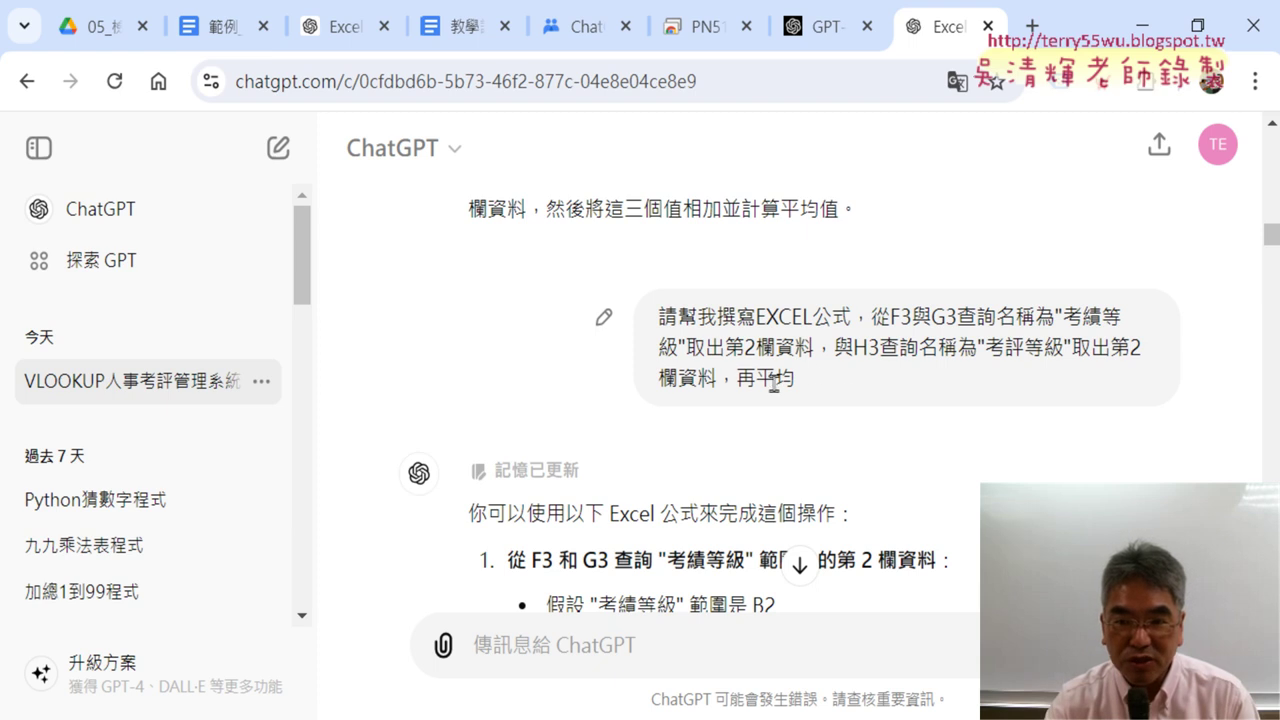
pyautogui.moveTo(737, 380); pyautogui.dragTo(799, 388)
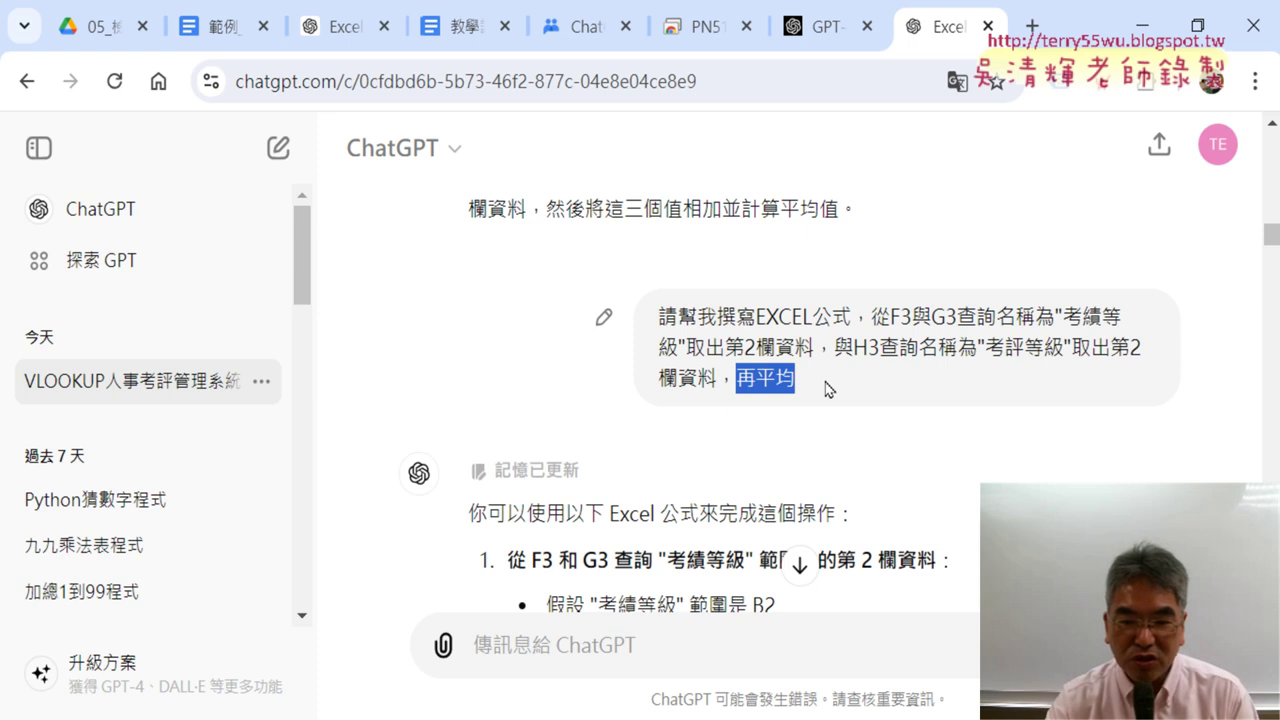
pyautogui.scroll(-4, 898, 383)
pyautogui.scroll(-4, 898, 385)
pyautogui.scroll(-3, 898, 385)
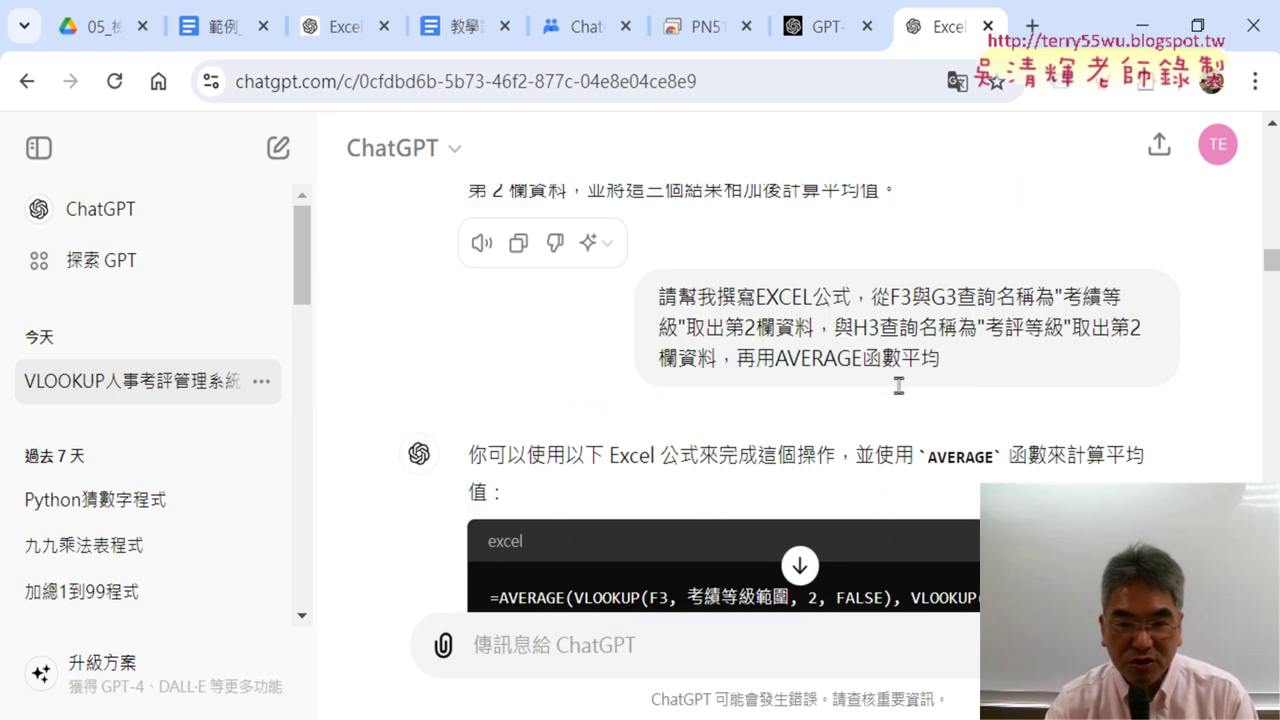
pyautogui.scroll(-3, 898, 385)
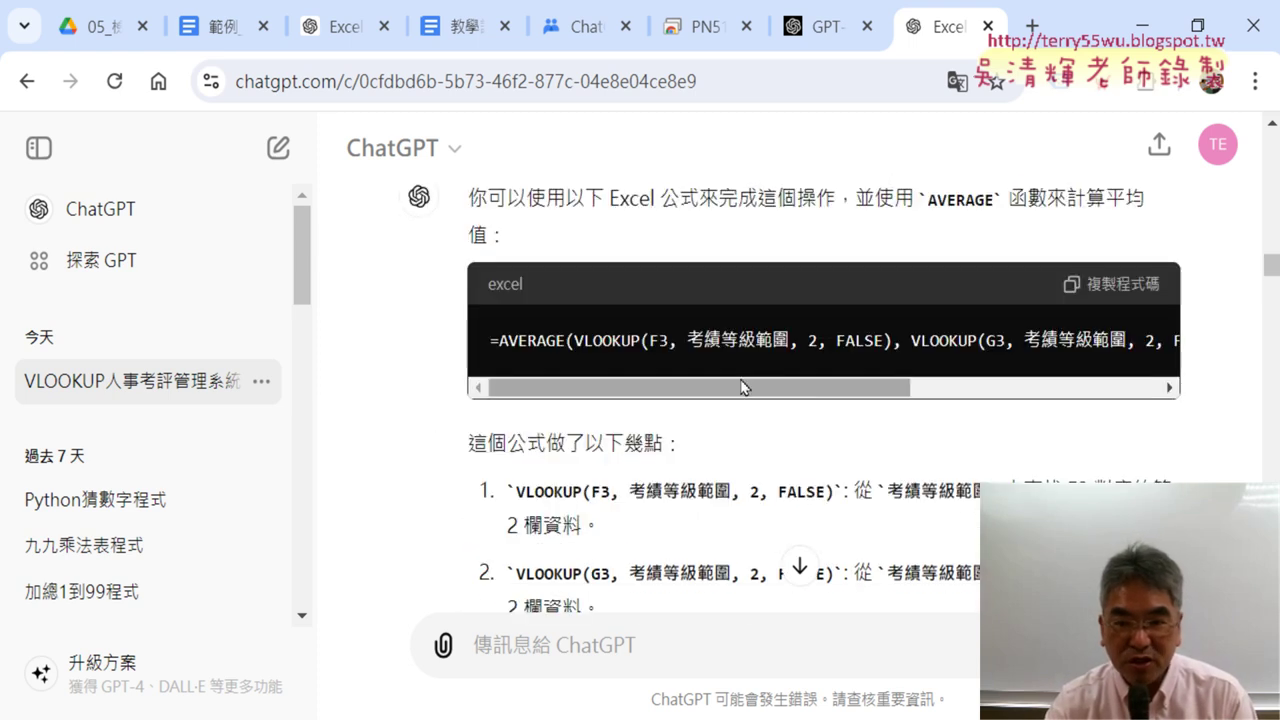
pyautogui.moveTo(852, 398)
pyautogui.mouseDown()
pyautogui.moveTo(1093, 405)
pyautogui.moveTo(867, 405)
pyautogui.mouseUp()
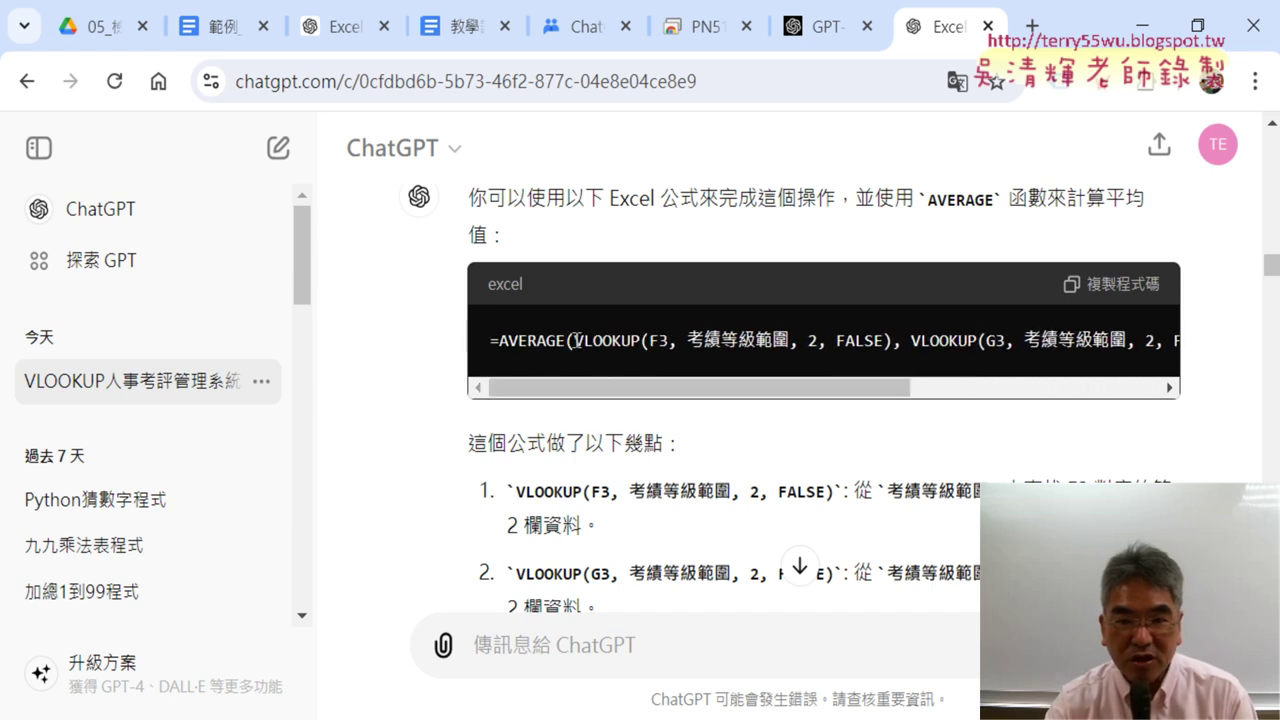
pyautogui.moveTo(574, 340); pyautogui.dragTo(892, 340)
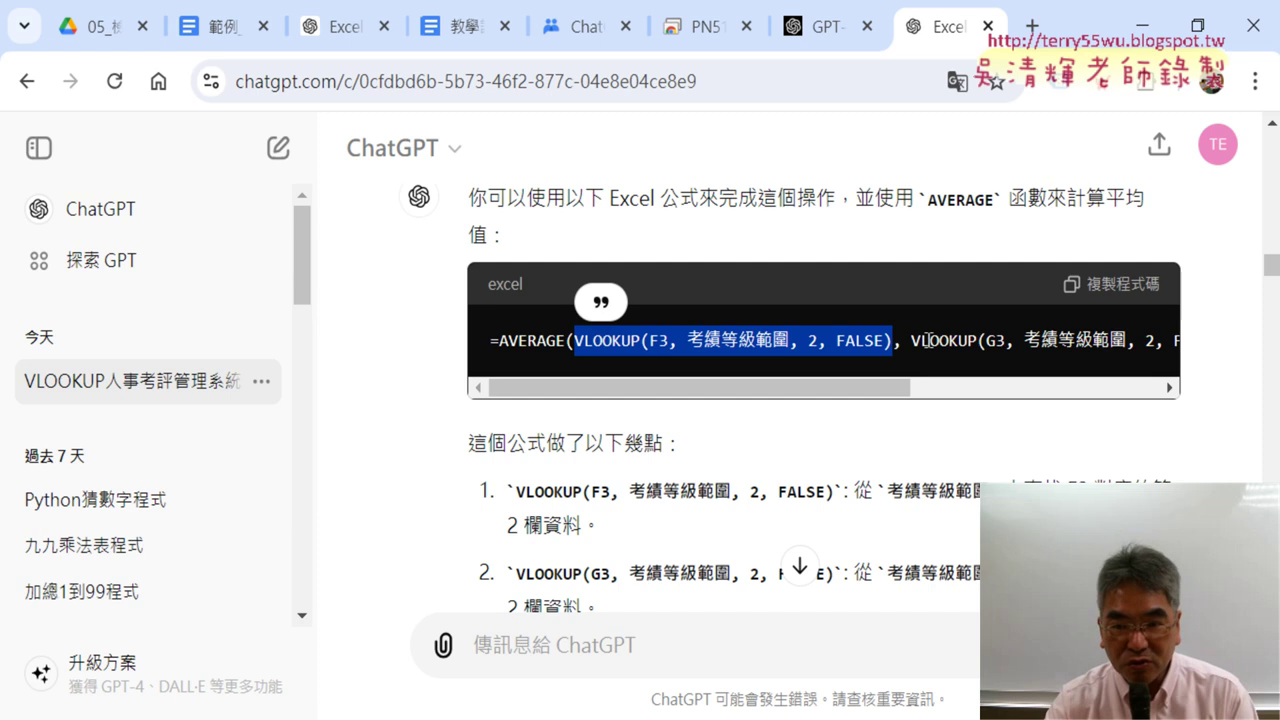
pyautogui.moveTo(893, 385)
pyautogui.mouseDown()
pyautogui.moveTo(800, 362)
pyautogui.moveTo(790, 342)
pyautogui.mouseUp()
pyautogui.click(752, 344)
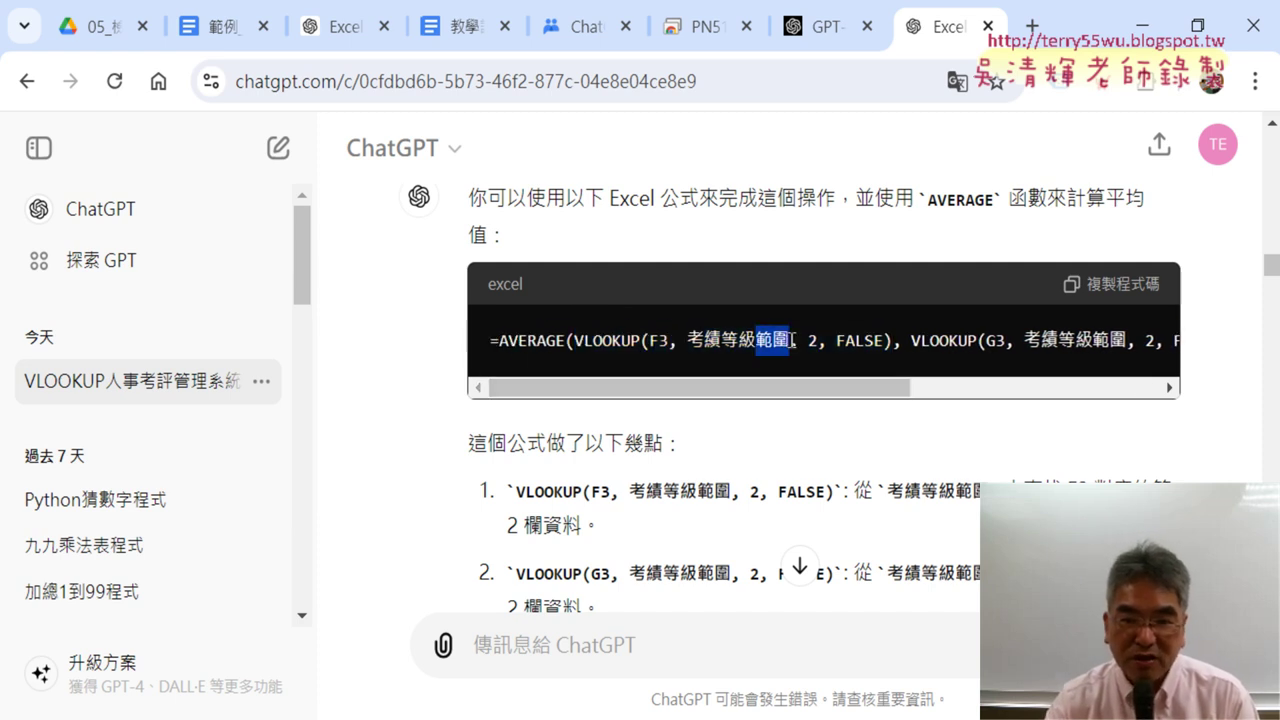
# Highlight 考績 and 範圍 in the follow-up message.
pyautogui.scroll(-2, 1250, 300)
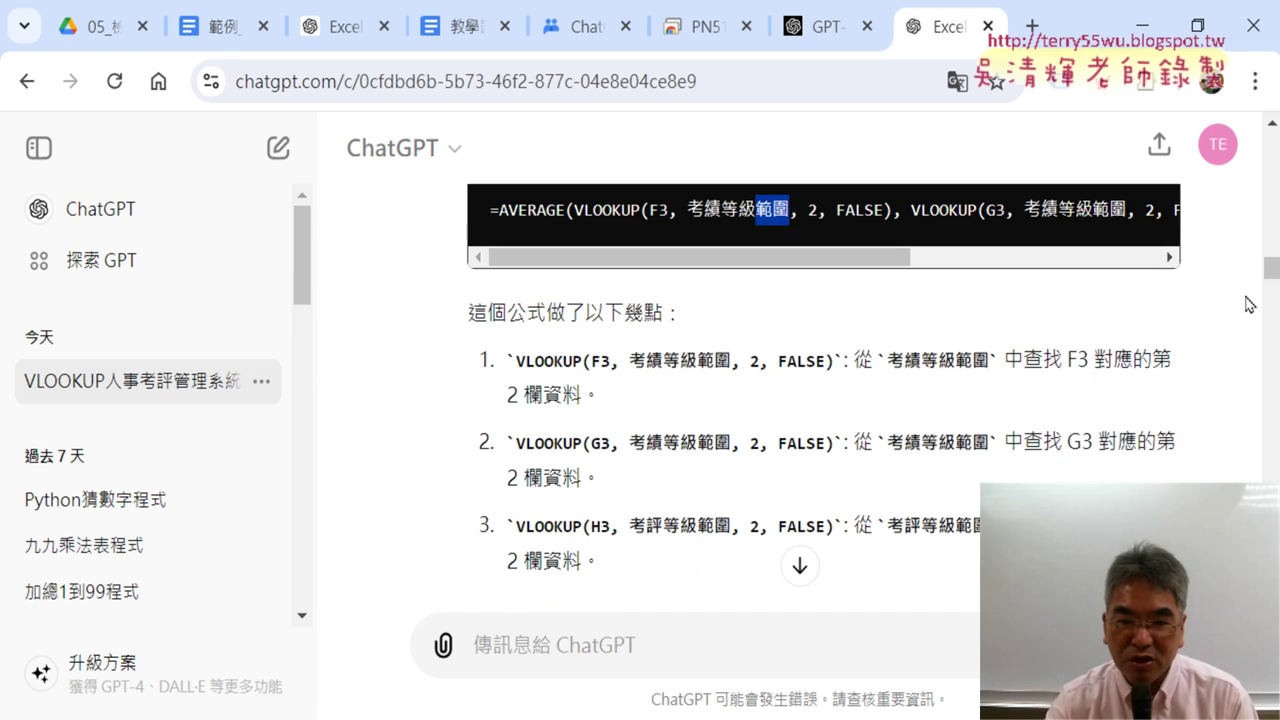
pyautogui.scroll(-2, 1248, 303)
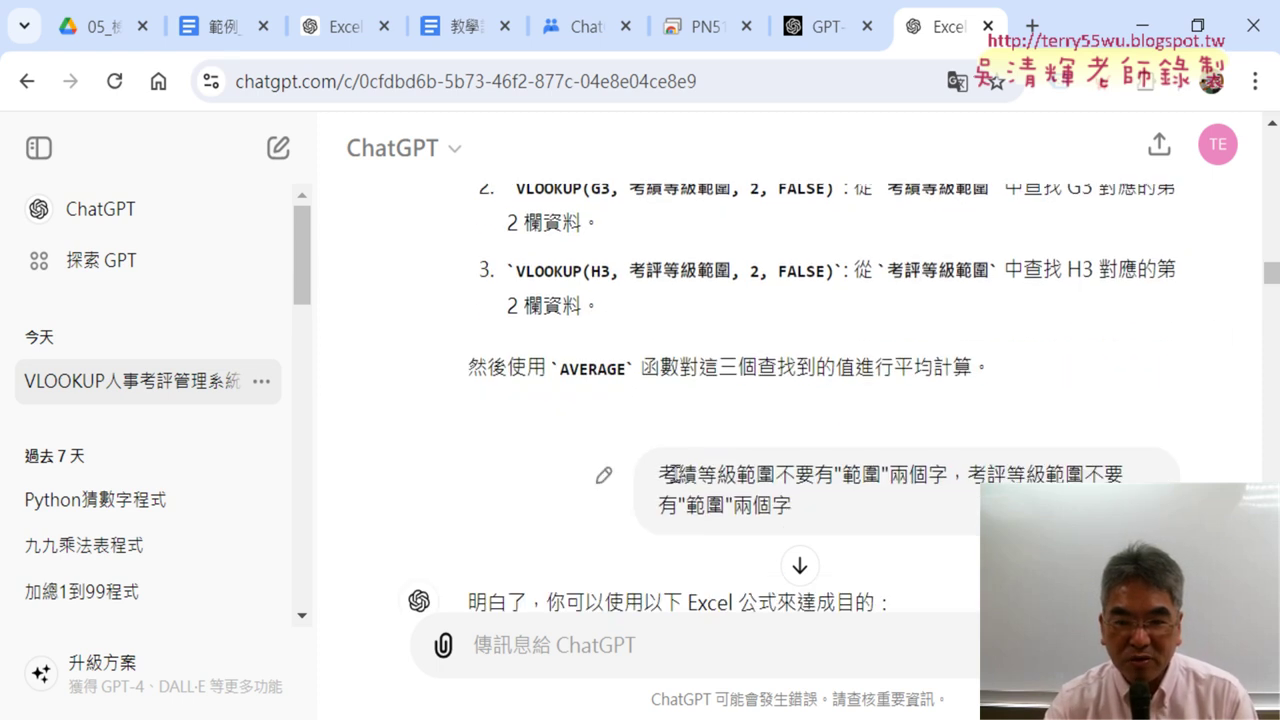
pyautogui.moveTo(658, 474); pyautogui.dragTo(697, 476)
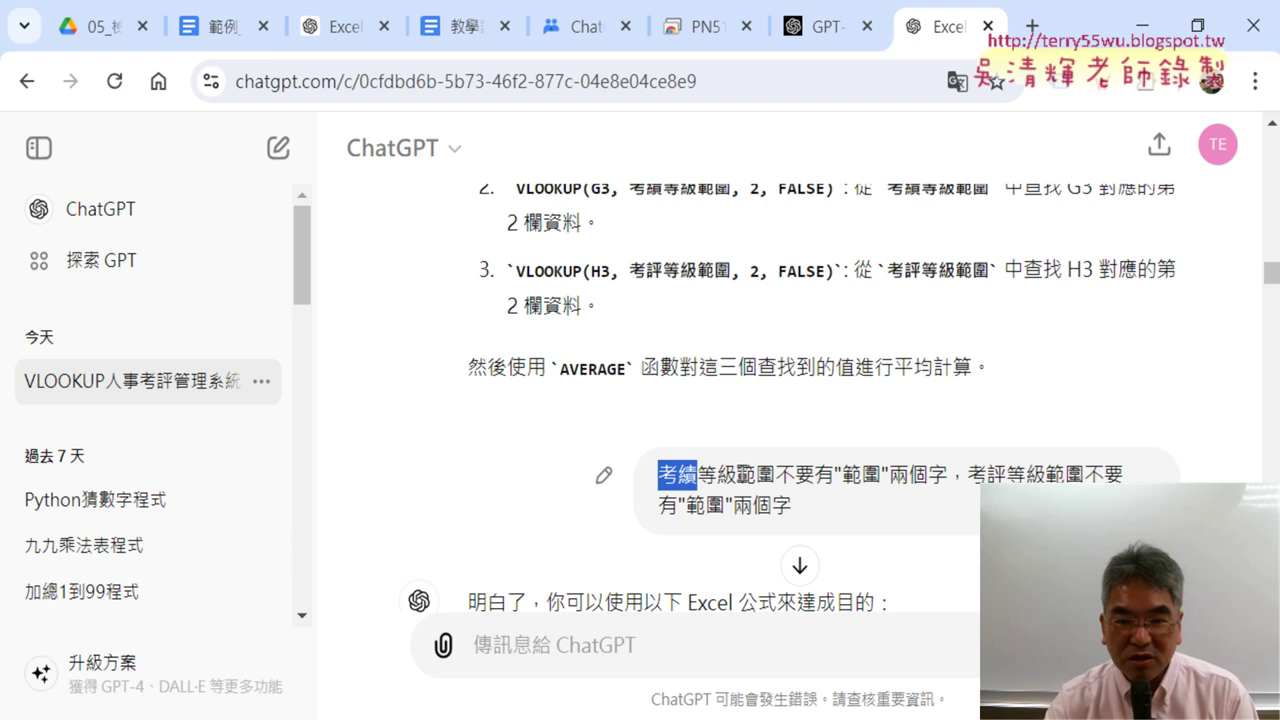
pyautogui.moveTo(737, 476); pyautogui.dragTo(880, 476)
pyautogui.click(842, 474)
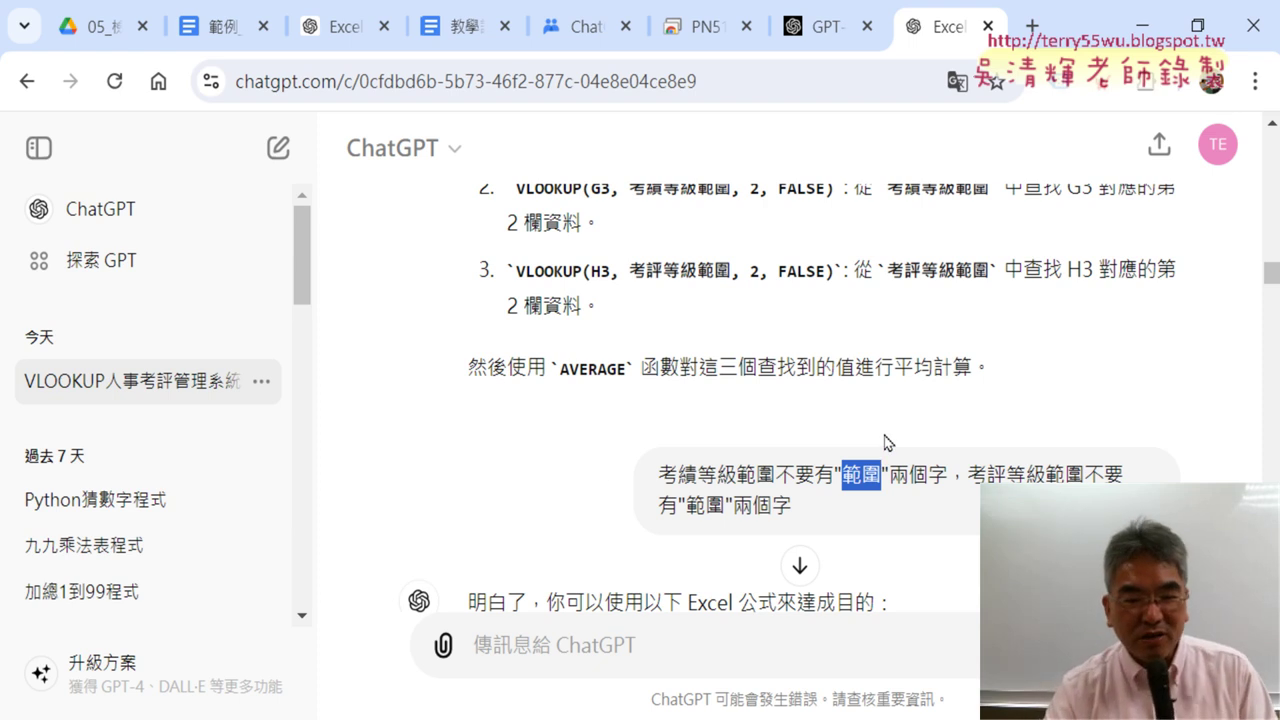
# Copy the final AVERAGE formula combining the 考績等級 and 考評等級 lookups.
pyautogui.scroll(-1, 884, 443)
pyautogui.moveTo(468, 478); pyautogui.dragTo(527, 478)
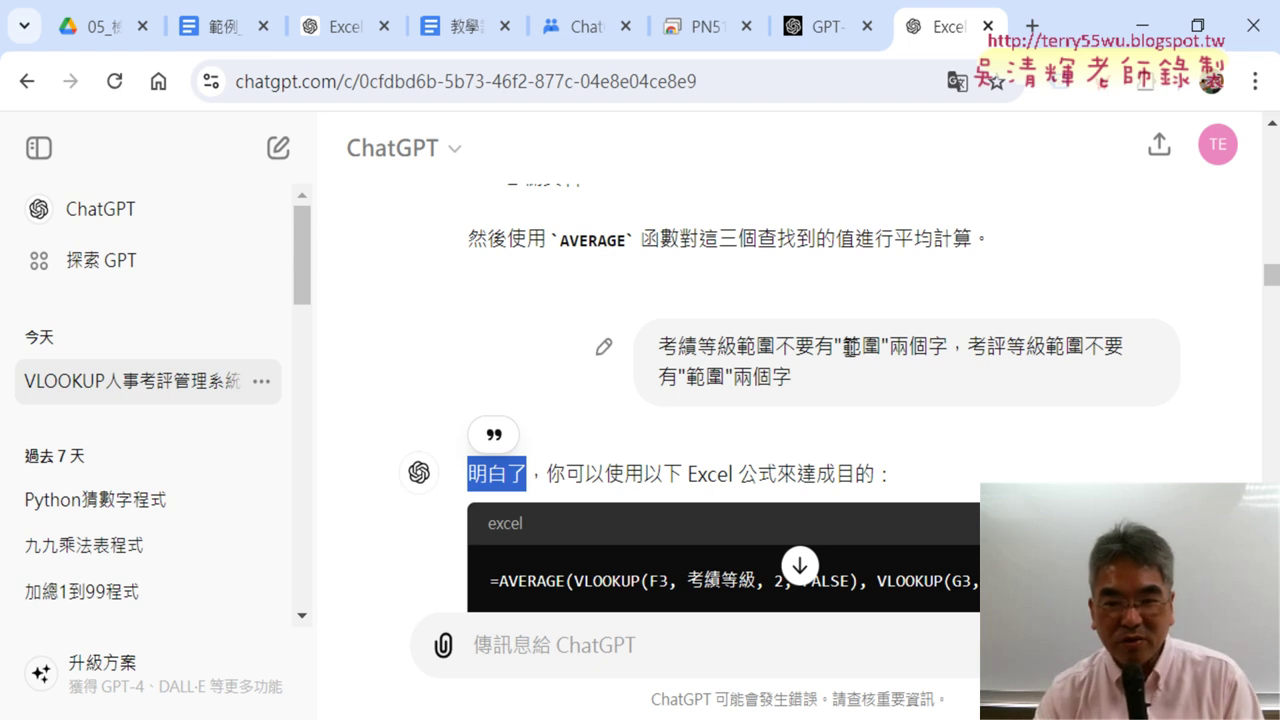
pyautogui.moveTo(844, 352); pyautogui.dragTo(880, 352)
pyautogui.scroll(-1, 766, 620)
pyautogui.scroll(-2, 753, 480)
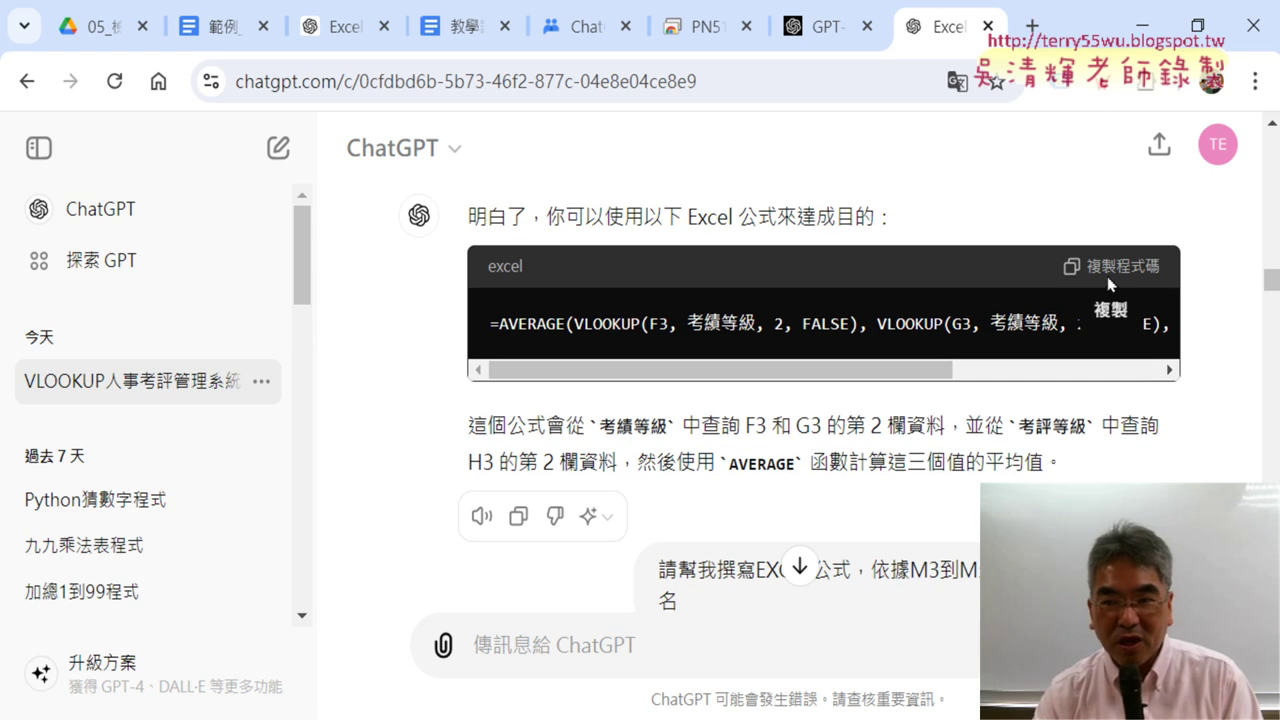
pyautogui.moveTo(490, 329); pyautogui.dragTo(986, 324)
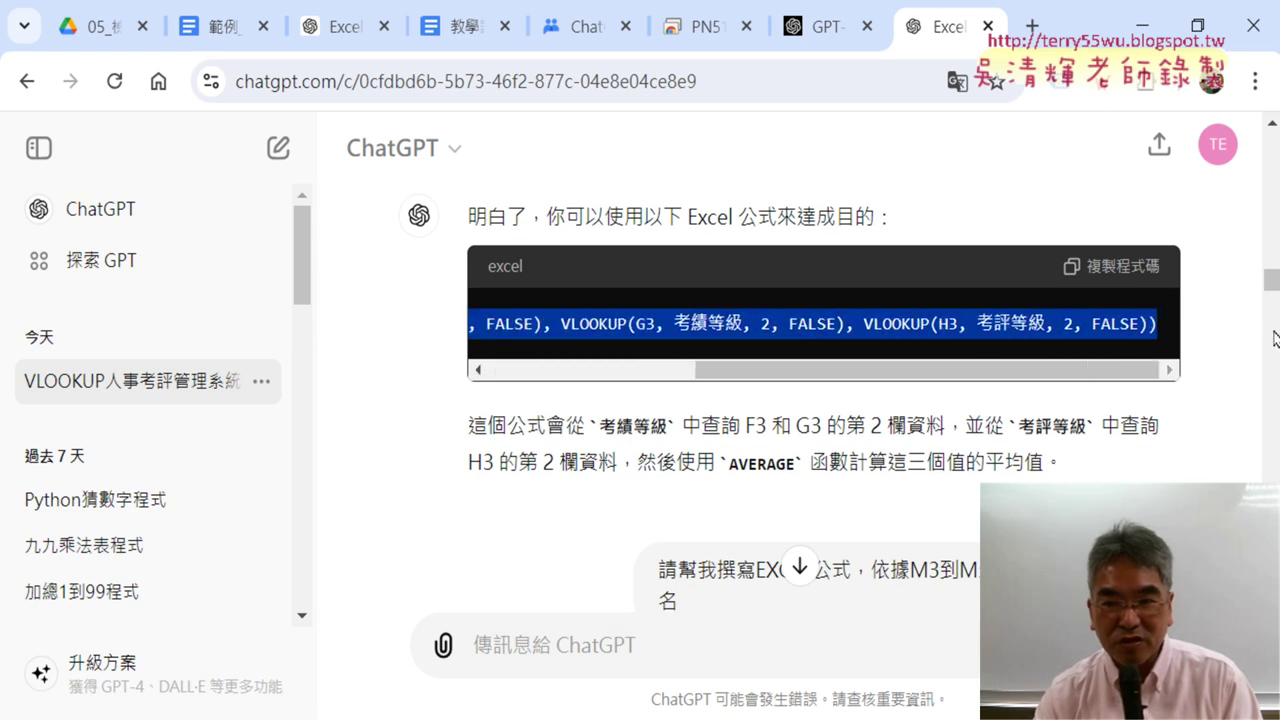
pyautogui.rightClick(986, 328)
pyautogui.click(521, 377)
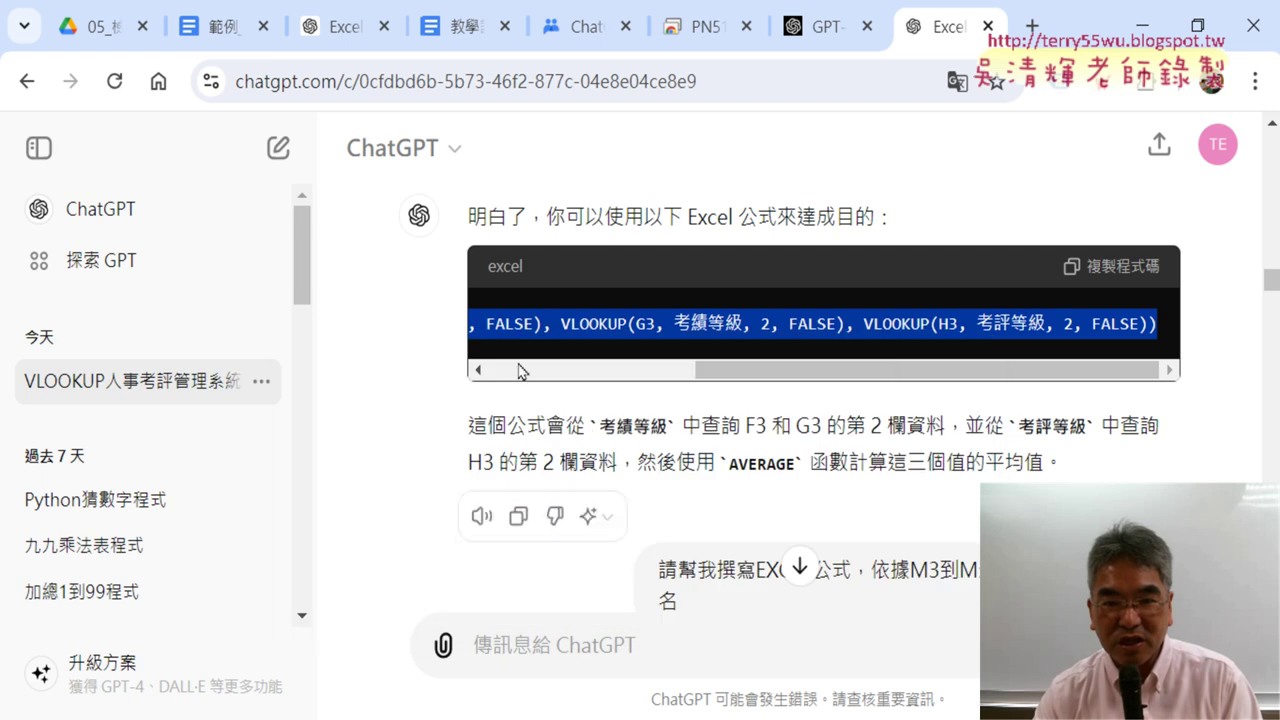
# Replace K3's formula with ChatGPT's AVERAGE-of-VLOOKUPs version using FALSE, keeping the result 85.0.
pyautogui.click(1141, 28)
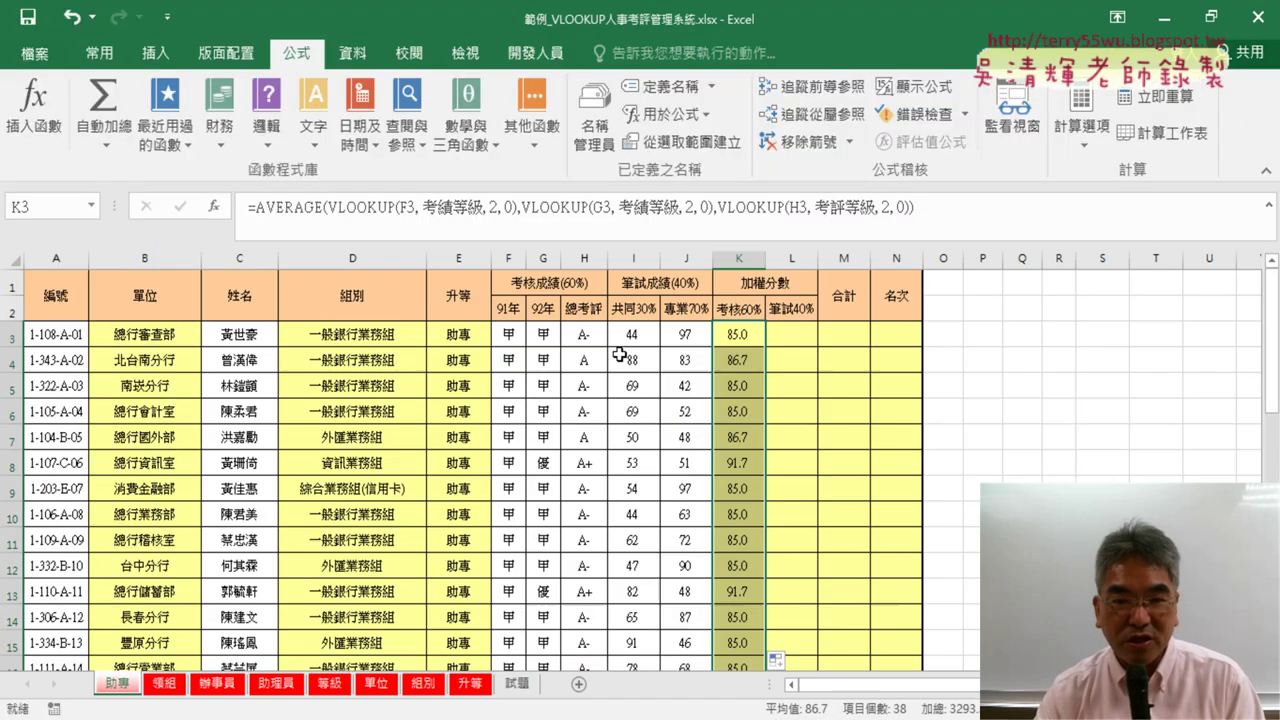
pyautogui.click(739, 334)
pyautogui.tripleClick(401, 191)
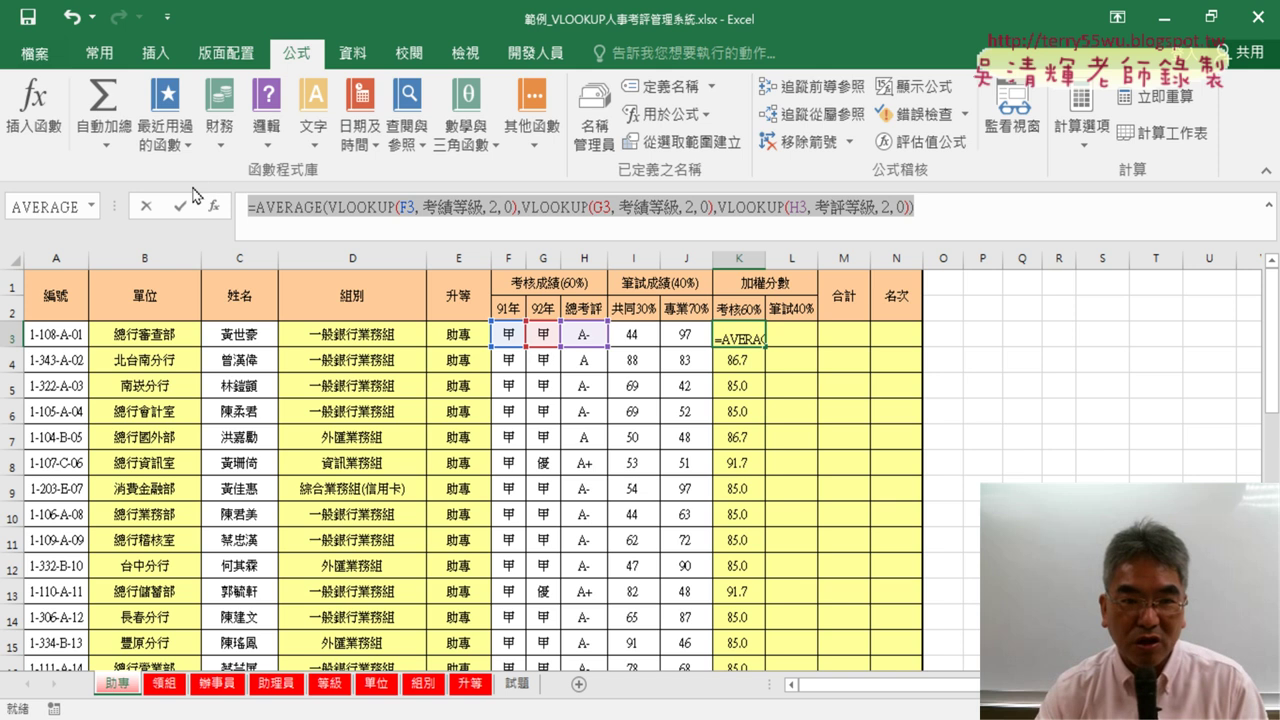
pyautogui.rightClick(421, 202)
pyautogui.click(463, 288)
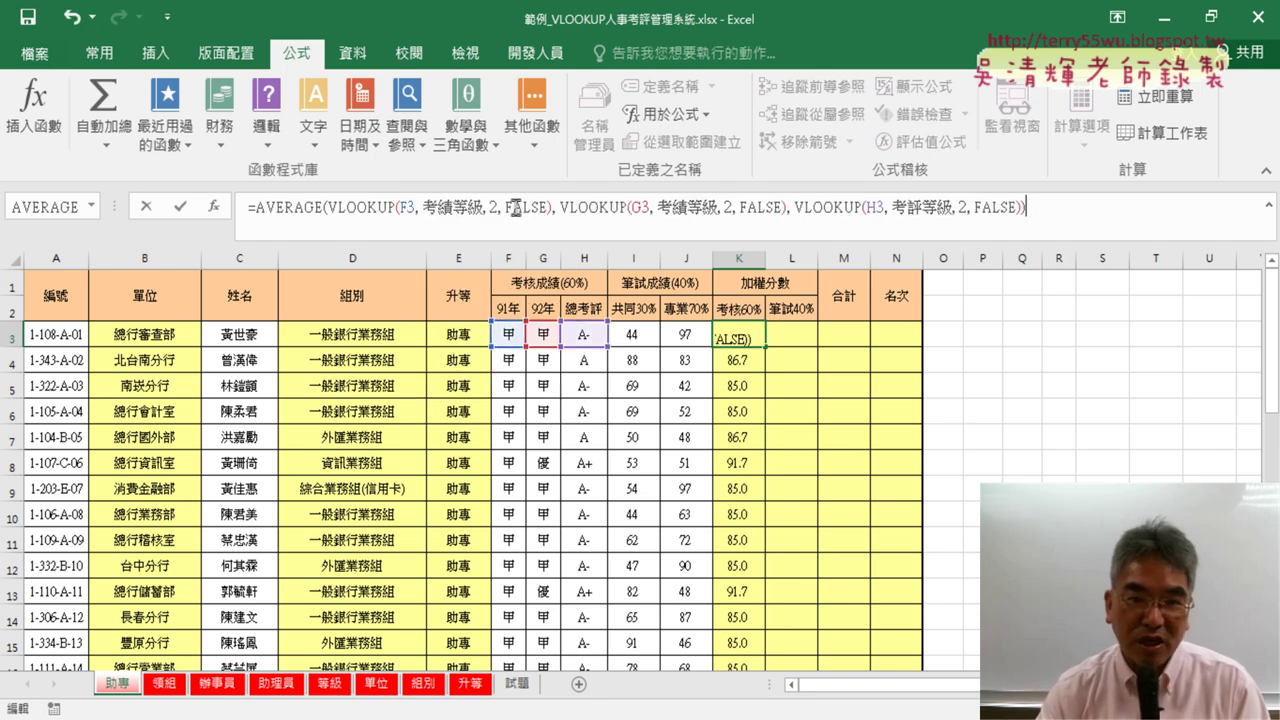
pyautogui.moveTo(505, 207); pyautogui.dragTo(549, 207)
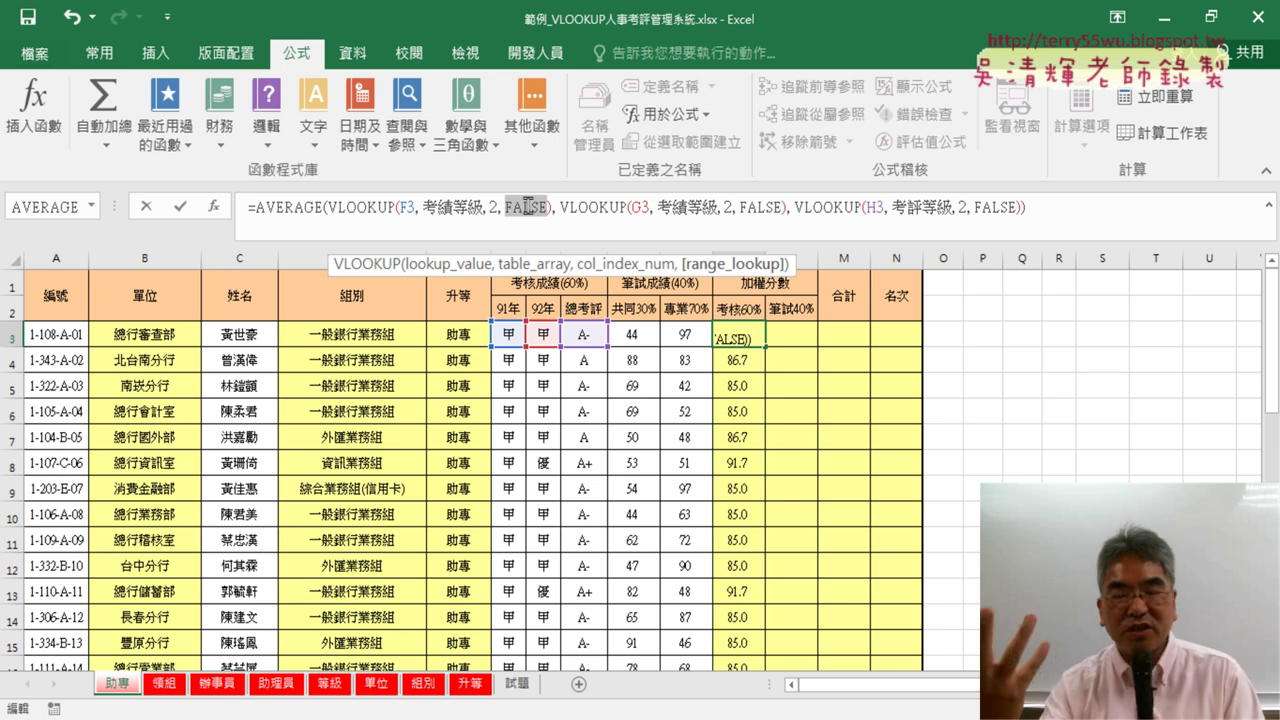
pyautogui.click(182, 211)
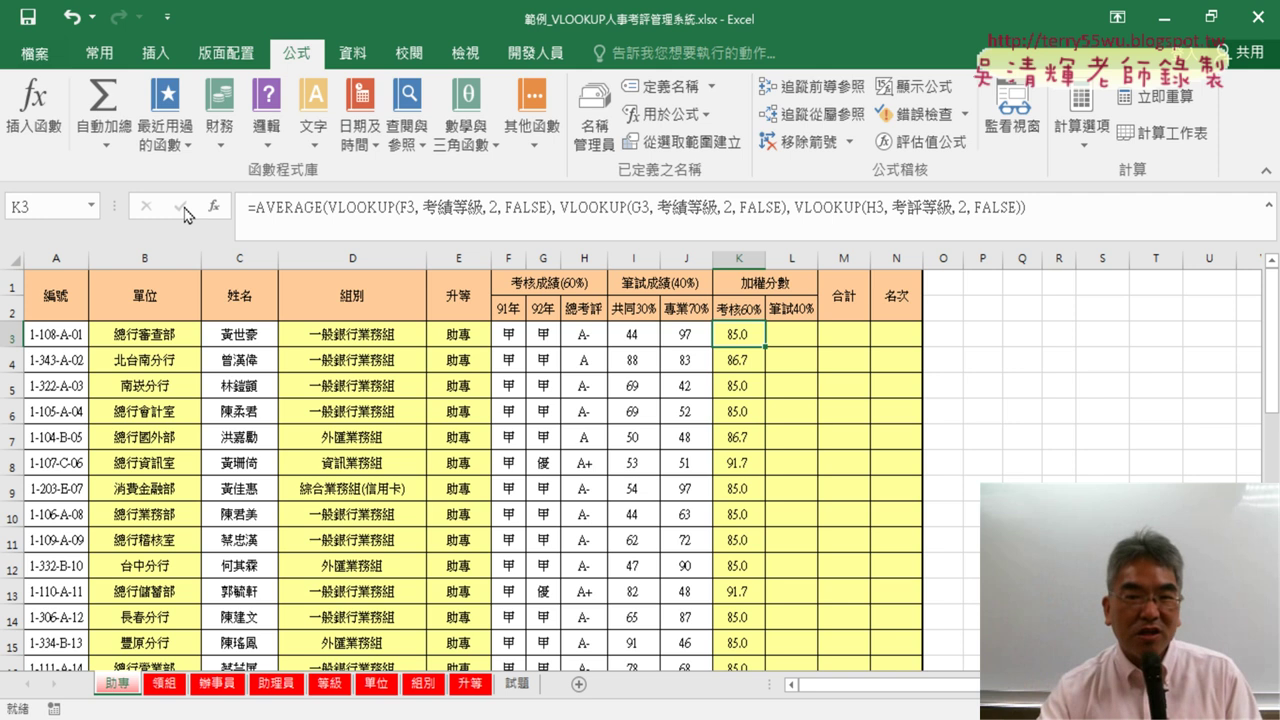
# Select L3 and mark up the 30% and 70% weights on the written-exam columns.
pyautogui.click(803, 328)
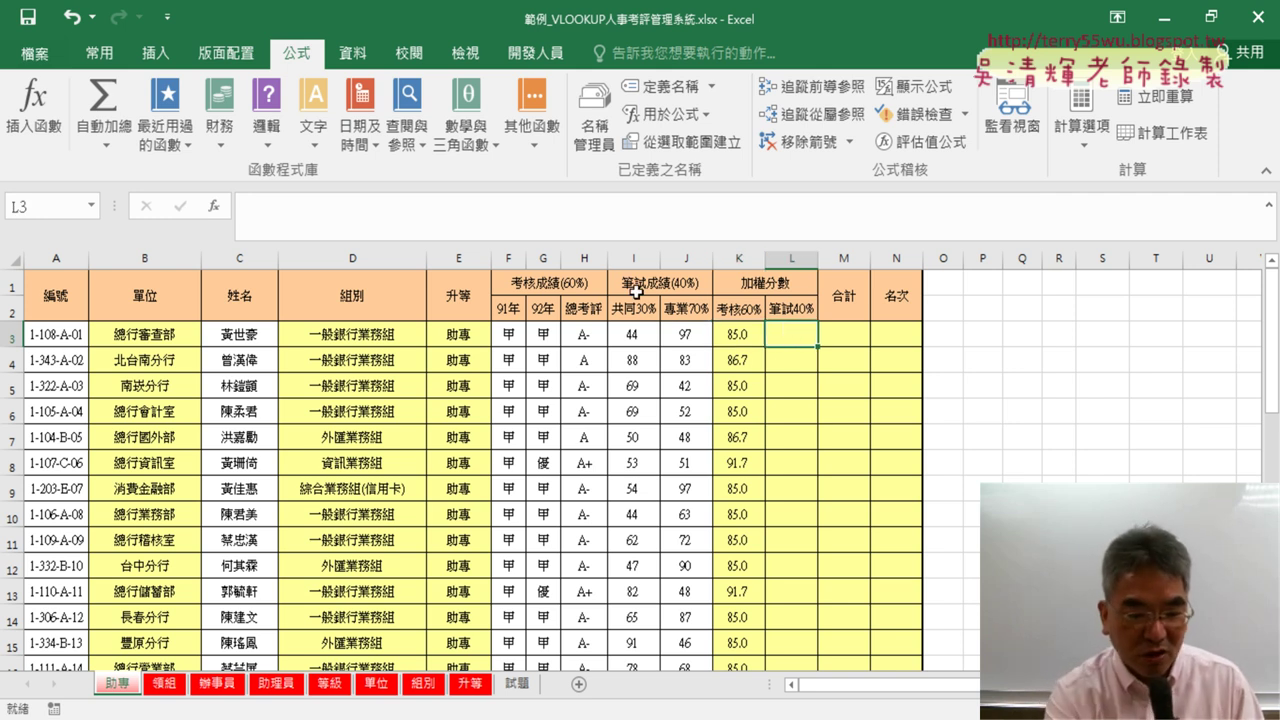
pyautogui.moveTo(598, 358)
pyautogui.mouseDown()
pyautogui.moveTo(728, 340)
pyautogui.moveTo(578, 350)
pyautogui.mouseUp()
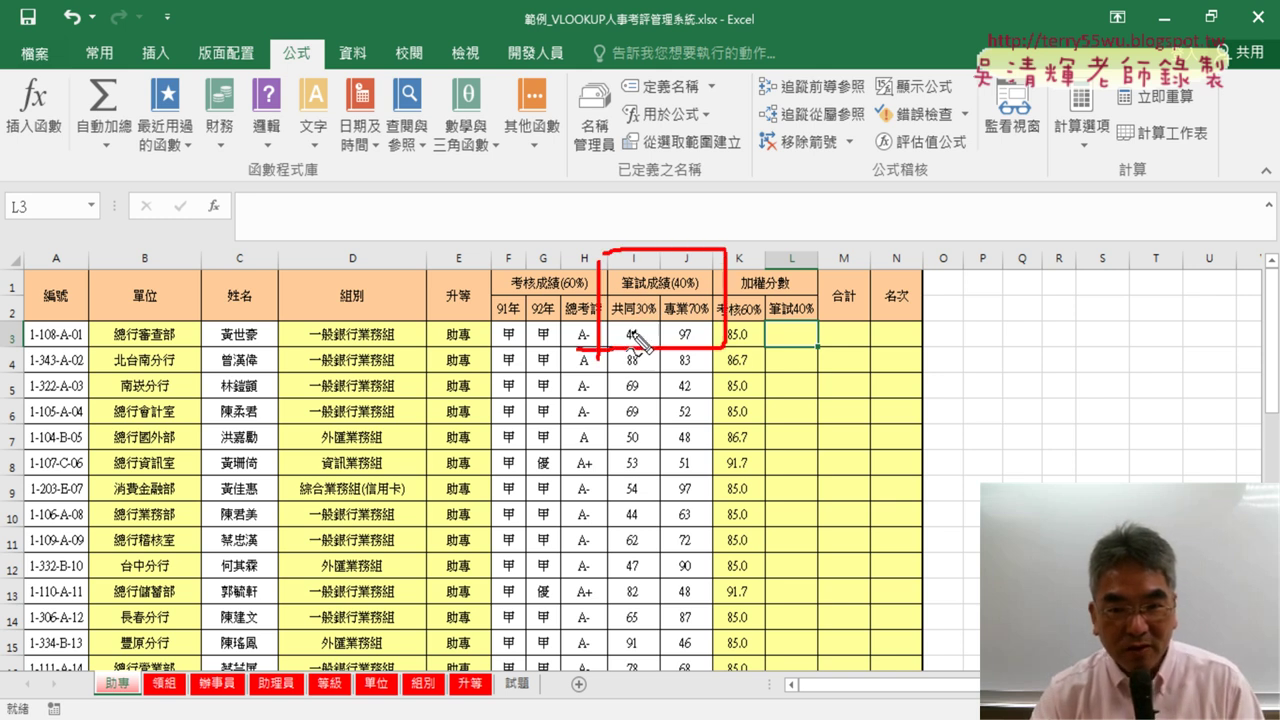
pyautogui.moveTo(636, 321); pyautogui.dragTo(656, 320)
pyautogui.moveTo(627, 347)
pyautogui.mouseDown()
pyautogui.moveTo(687, 340)
pyautogui.moveTo(708, 320)
pyautogui.mouseUp()
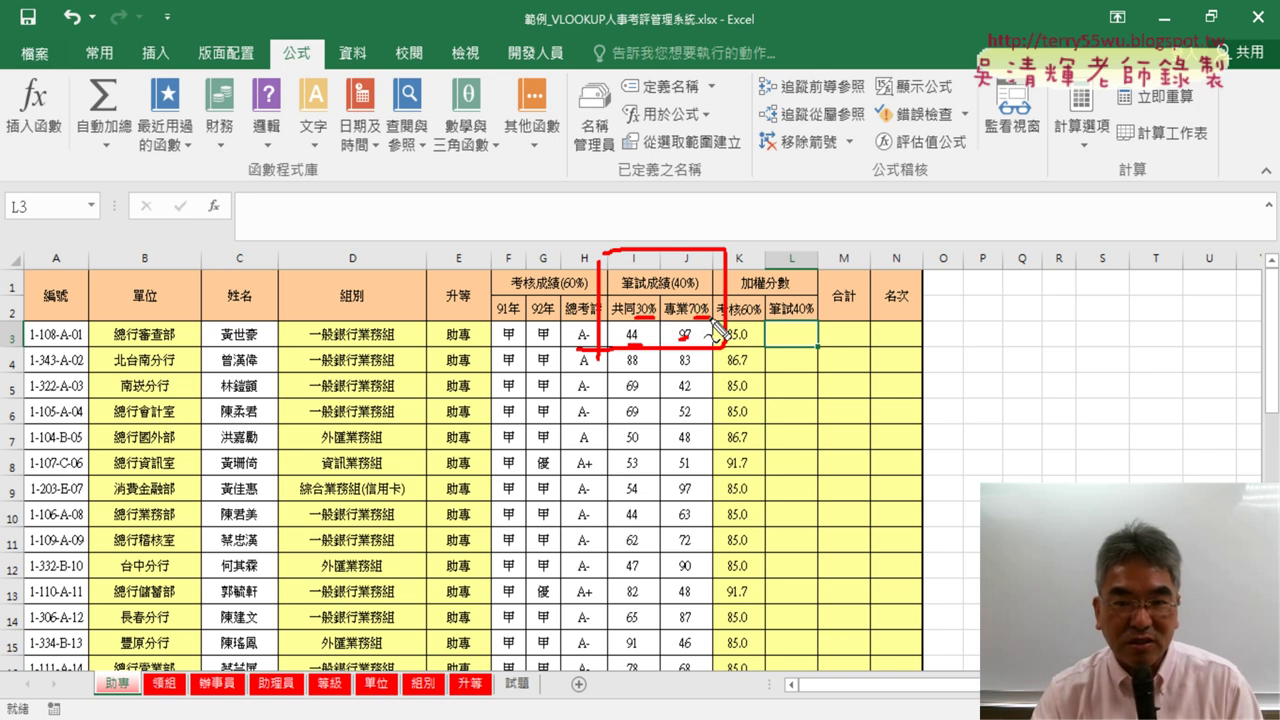
pyautogui.press('Escape')
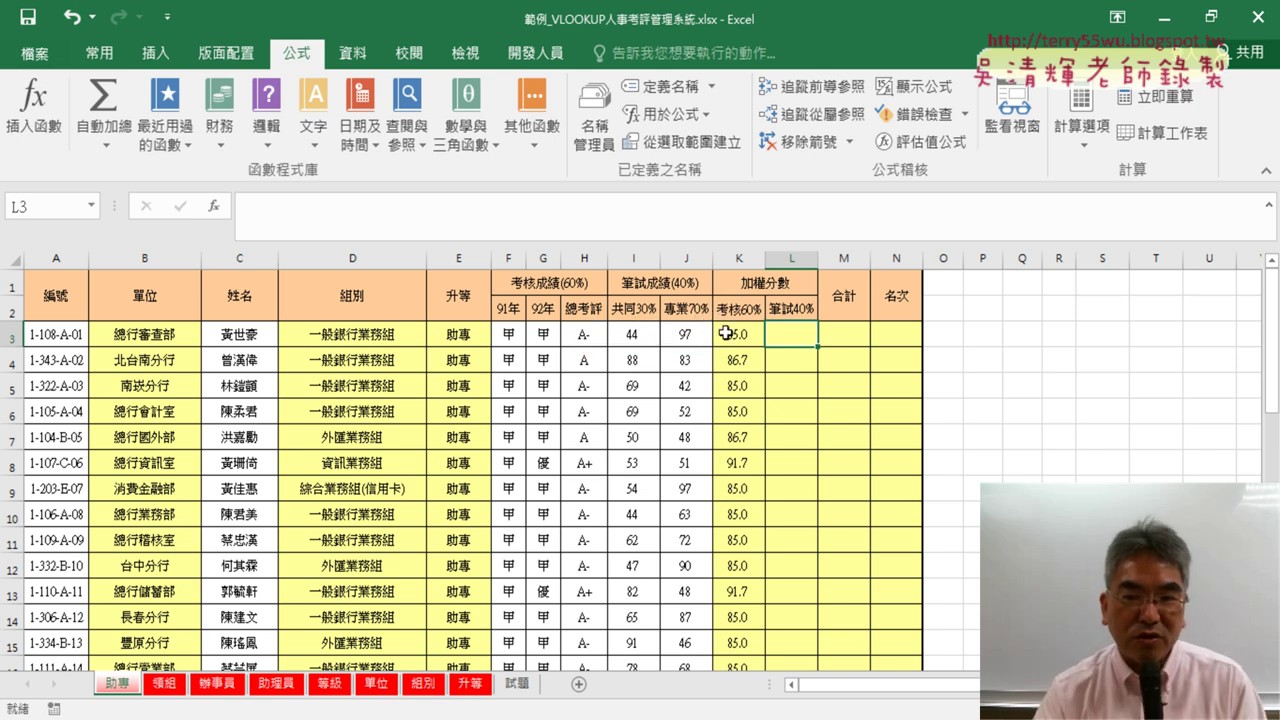
# Enter =I3*0.3+J3*0.7 in L3 and fill it down column L.
pyautogui.click(433, 215)
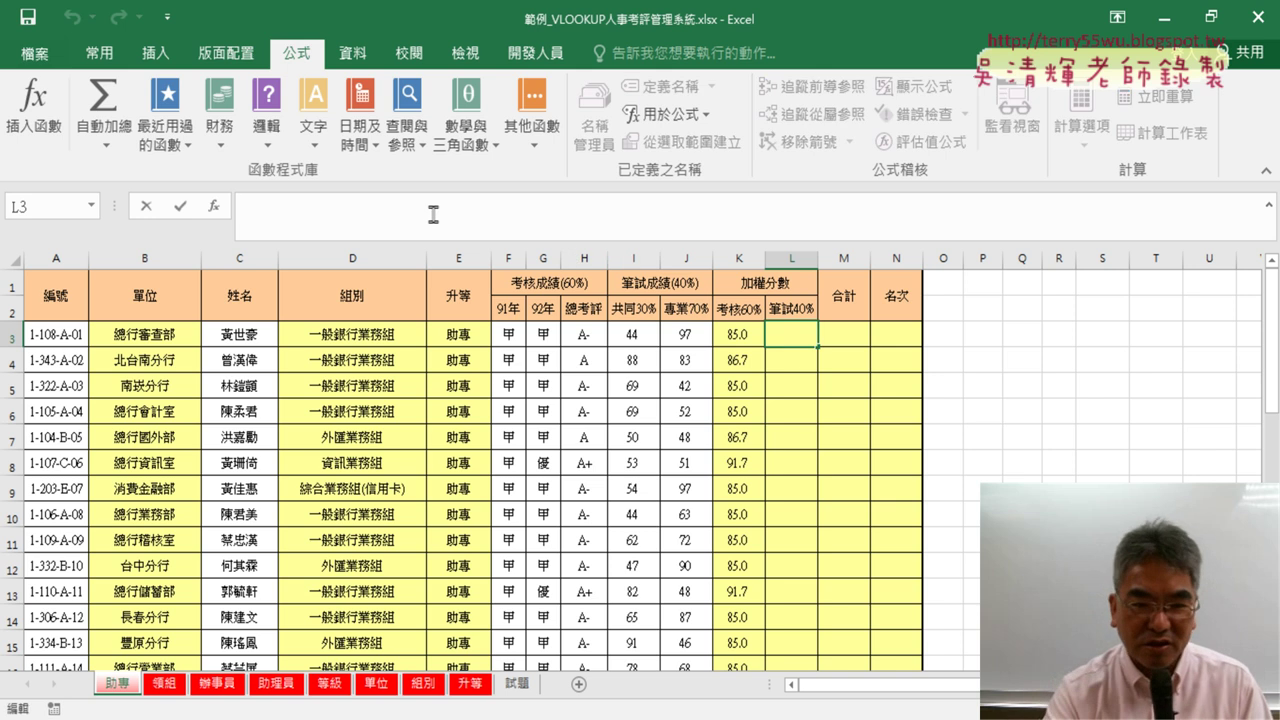
pyautogui.write('ㄦ=')
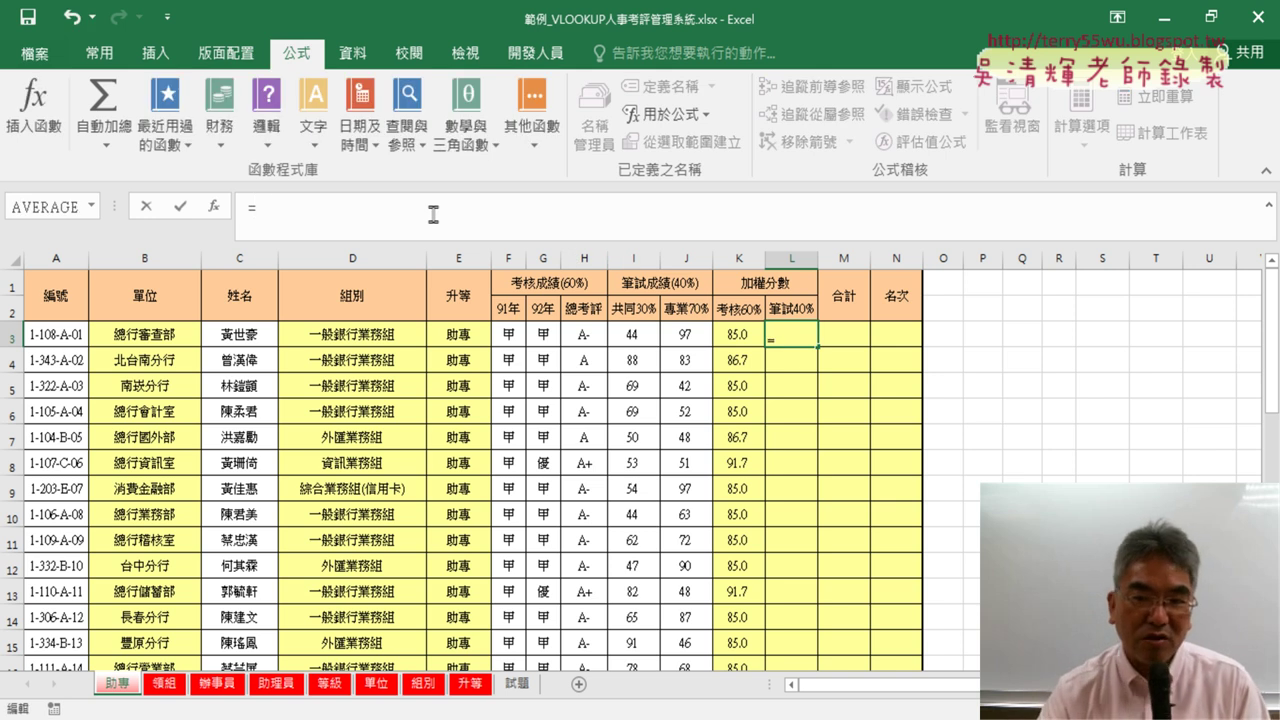
pyautogui.click(648, 338)
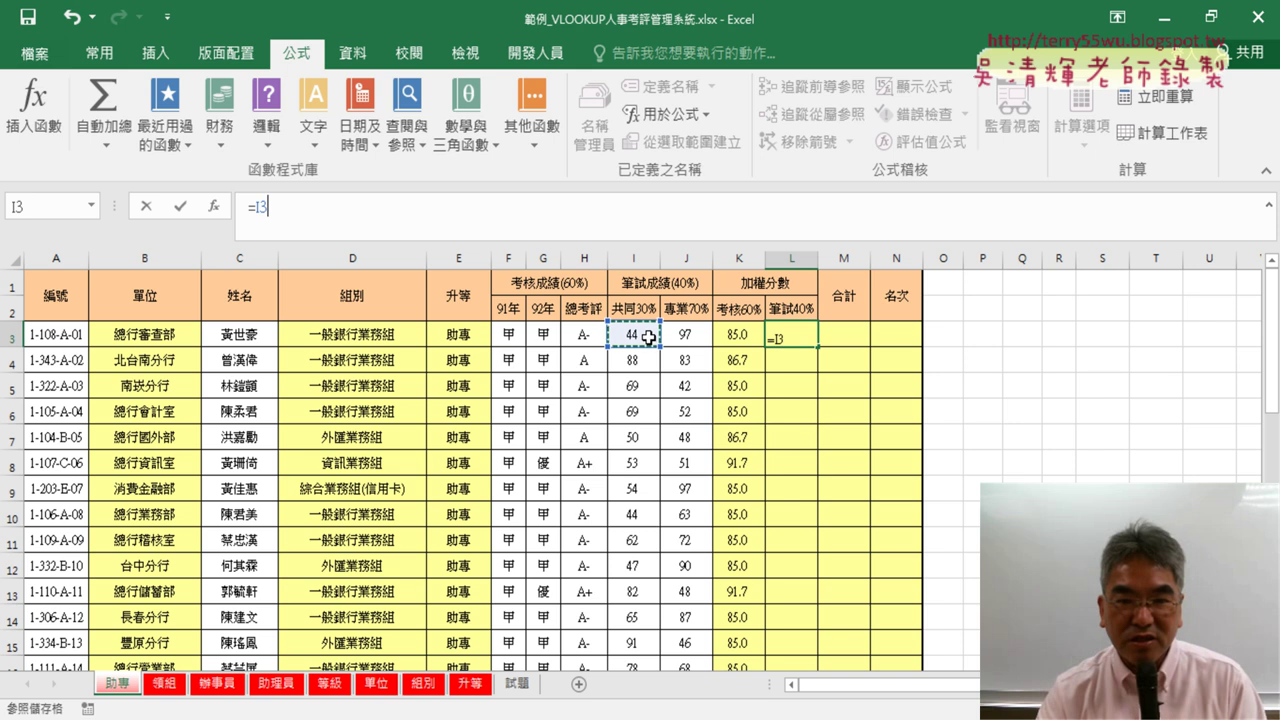
pyautogui.write('*0.')
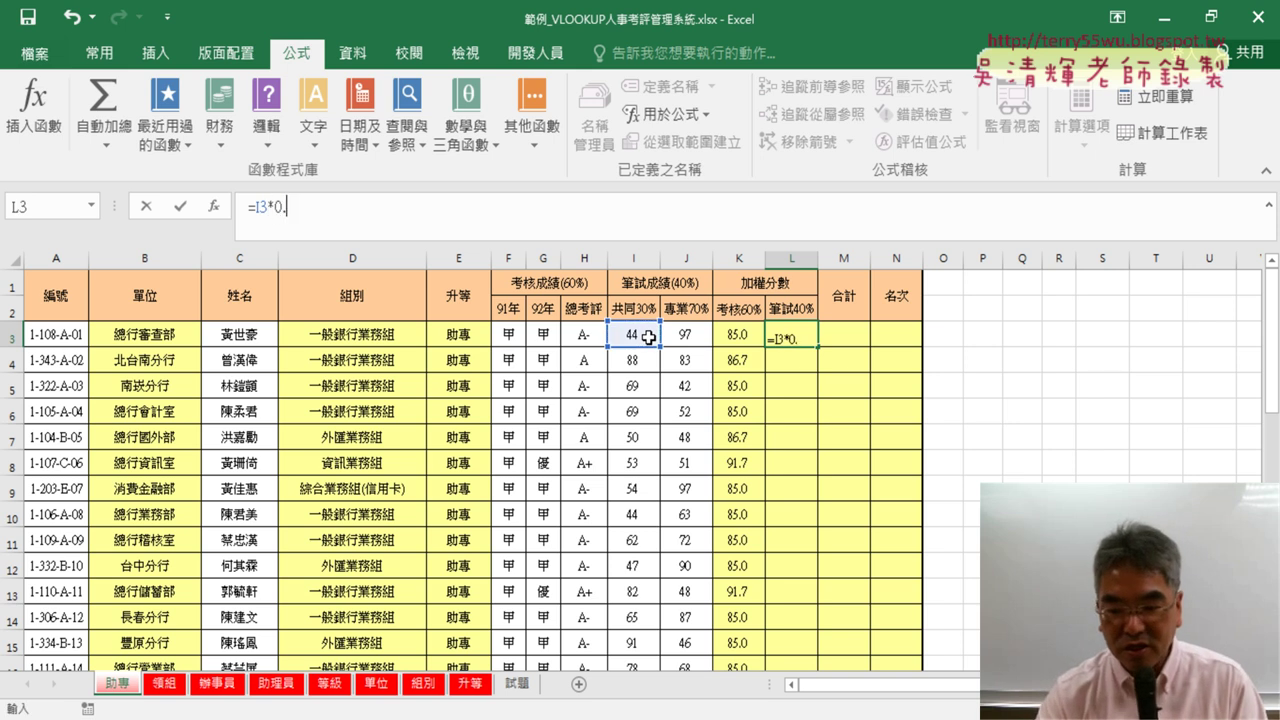
pyautogui.write('3+')
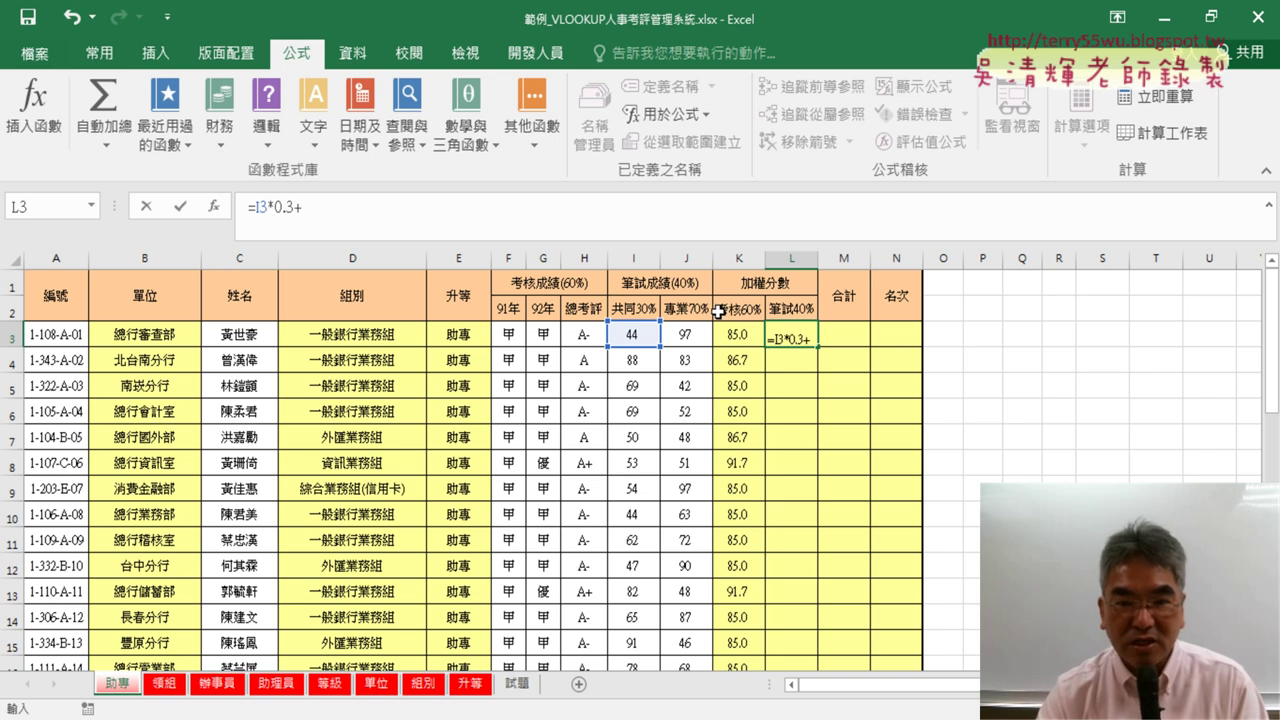
pyautogui.click(698, 334)
pyautogui.write('*')
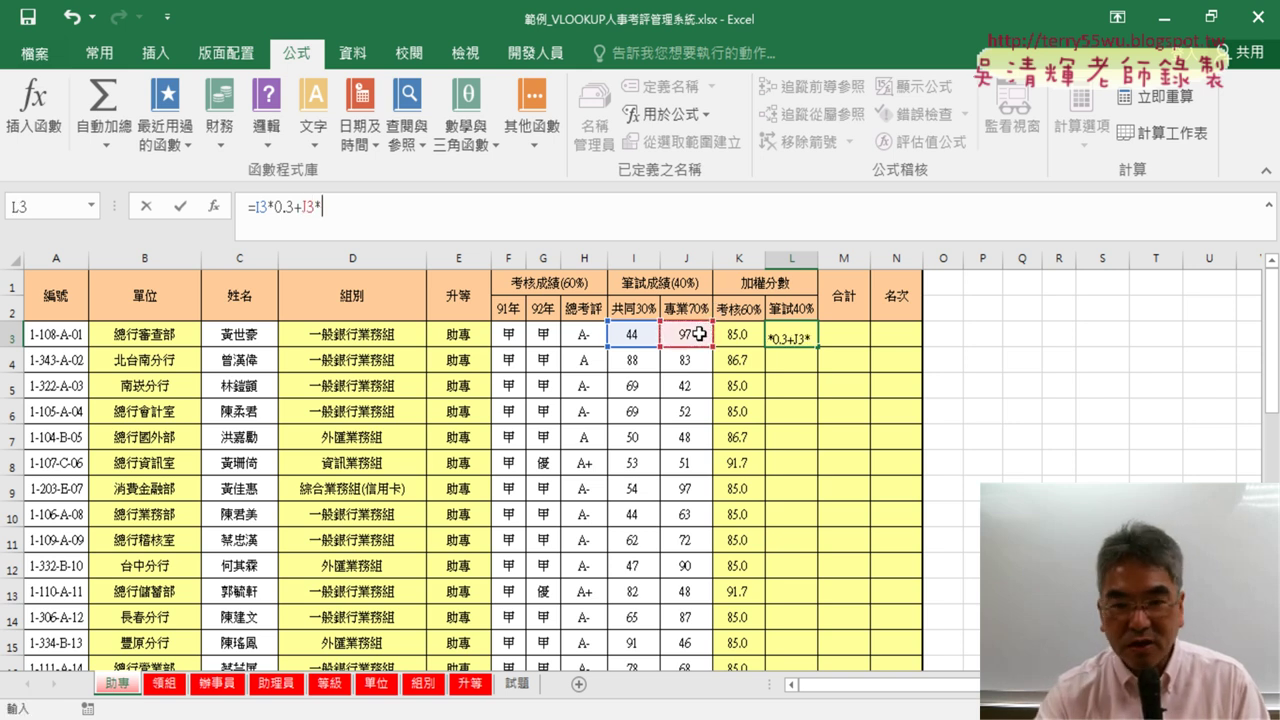
pyautogui.write('0.7')
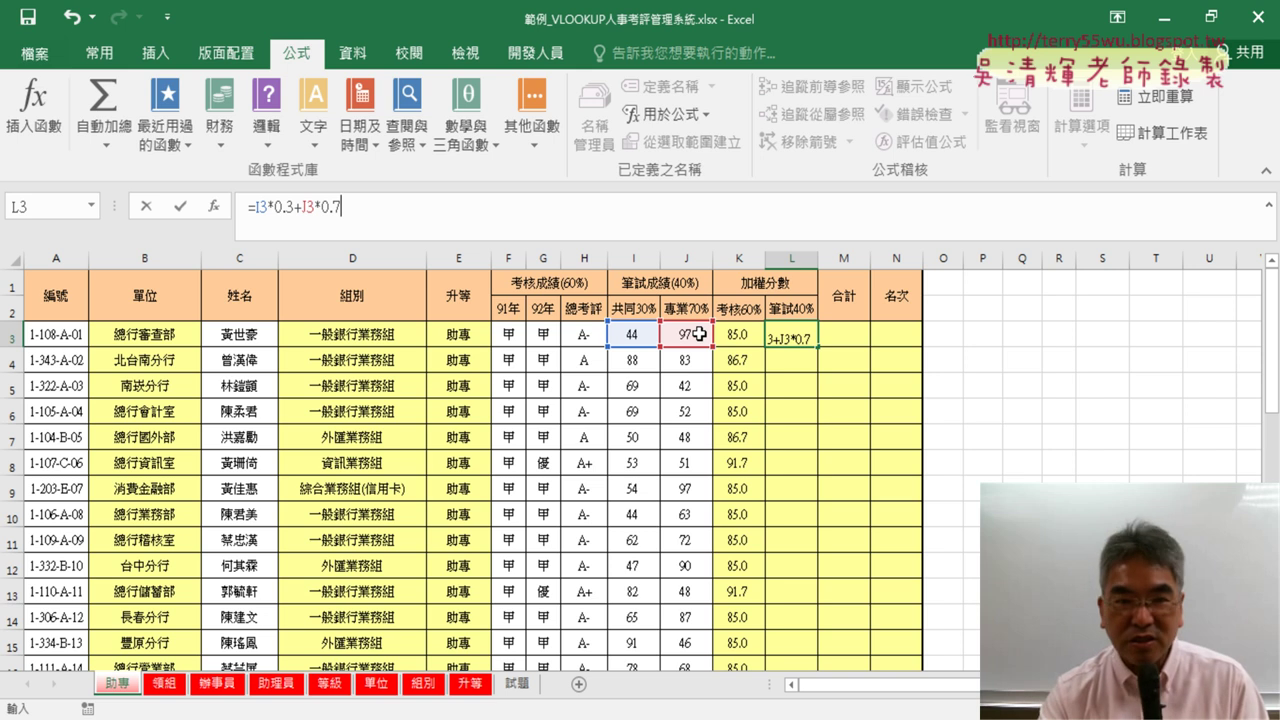
pyautogui.click(180, 206)
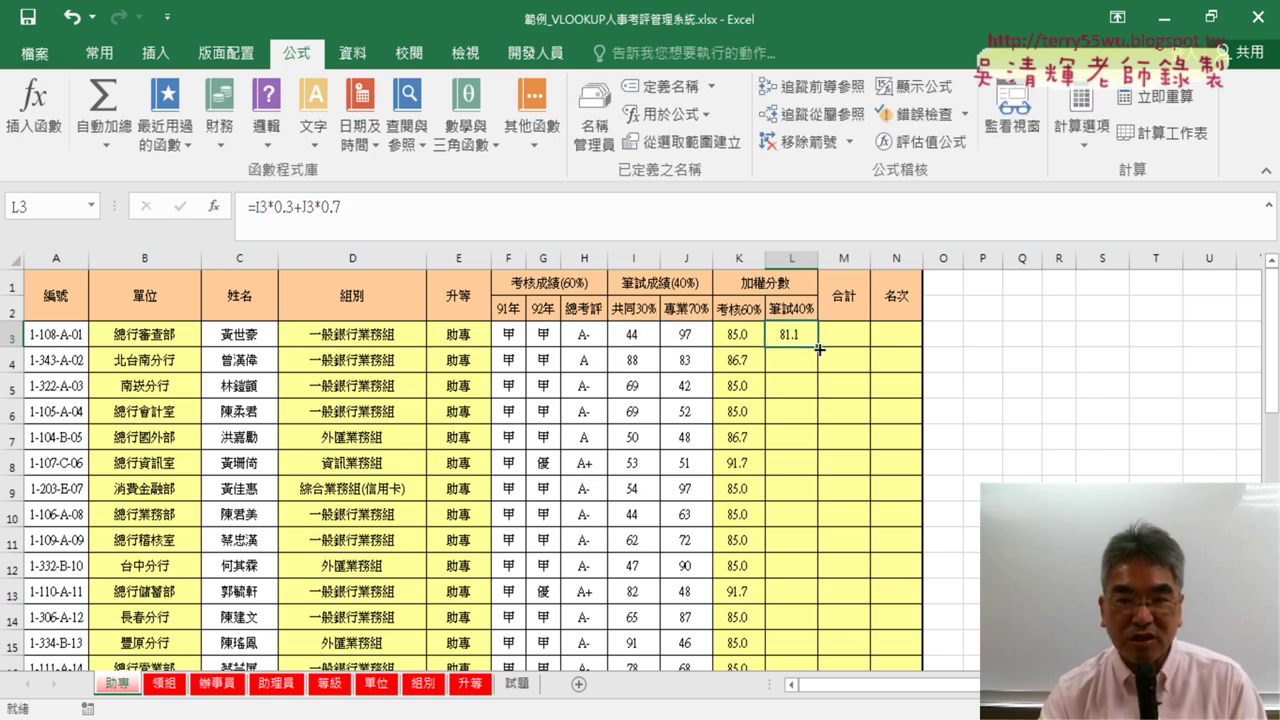
pyautogui.doubleClick(818, 347)
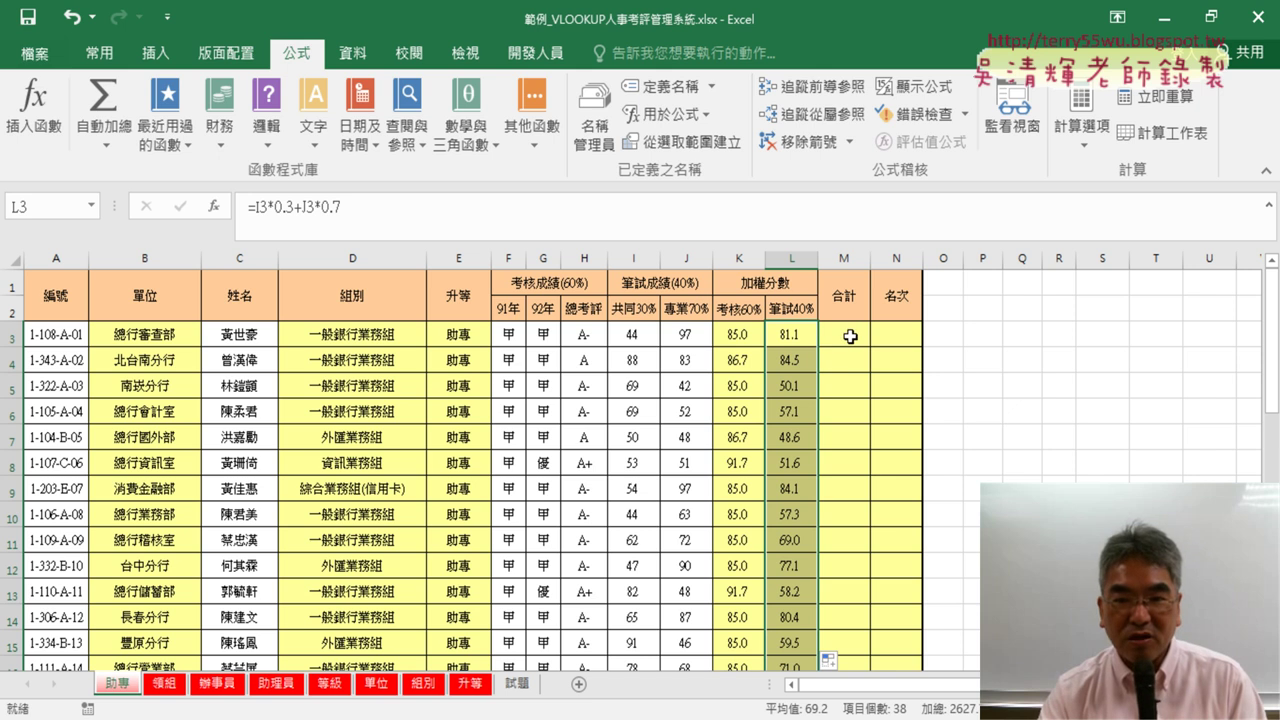
# Enter =K3*0.6+L3*0.4 in M3 and fill it down the 合計 column.
pyautogui.click(850, 337)
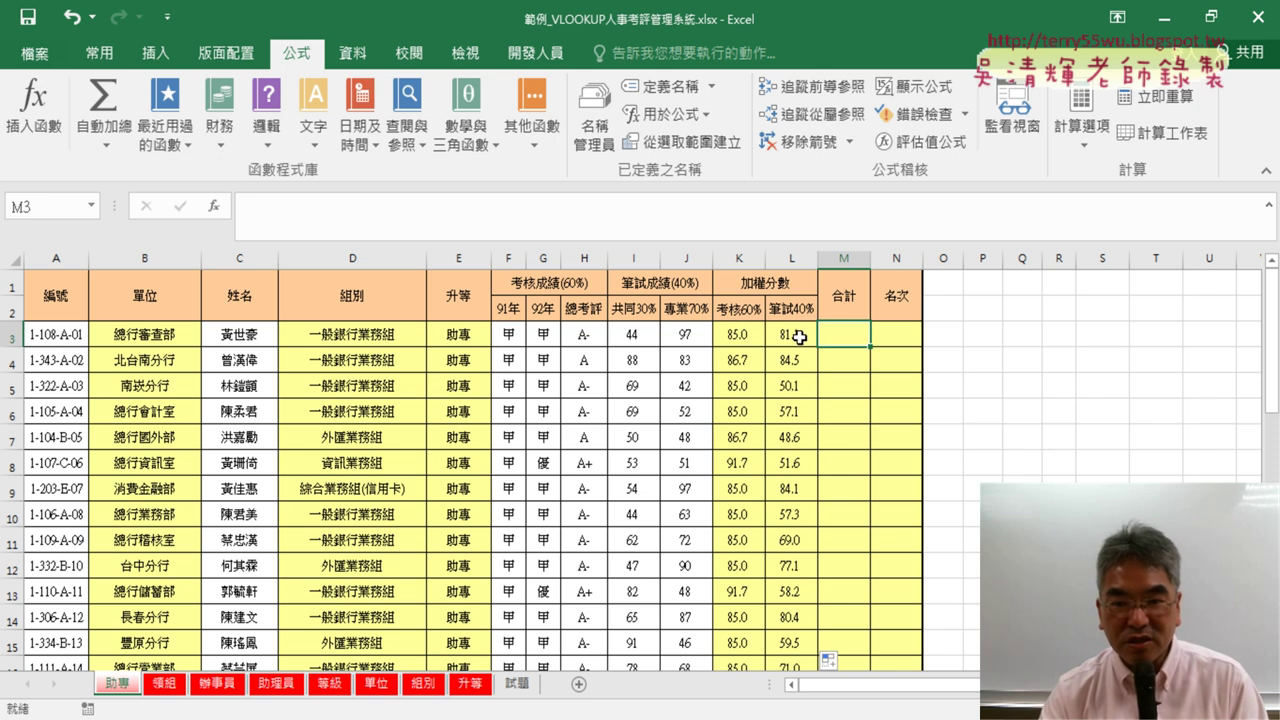
pyautogui.click(379, 204)
pyautogui.write('=')
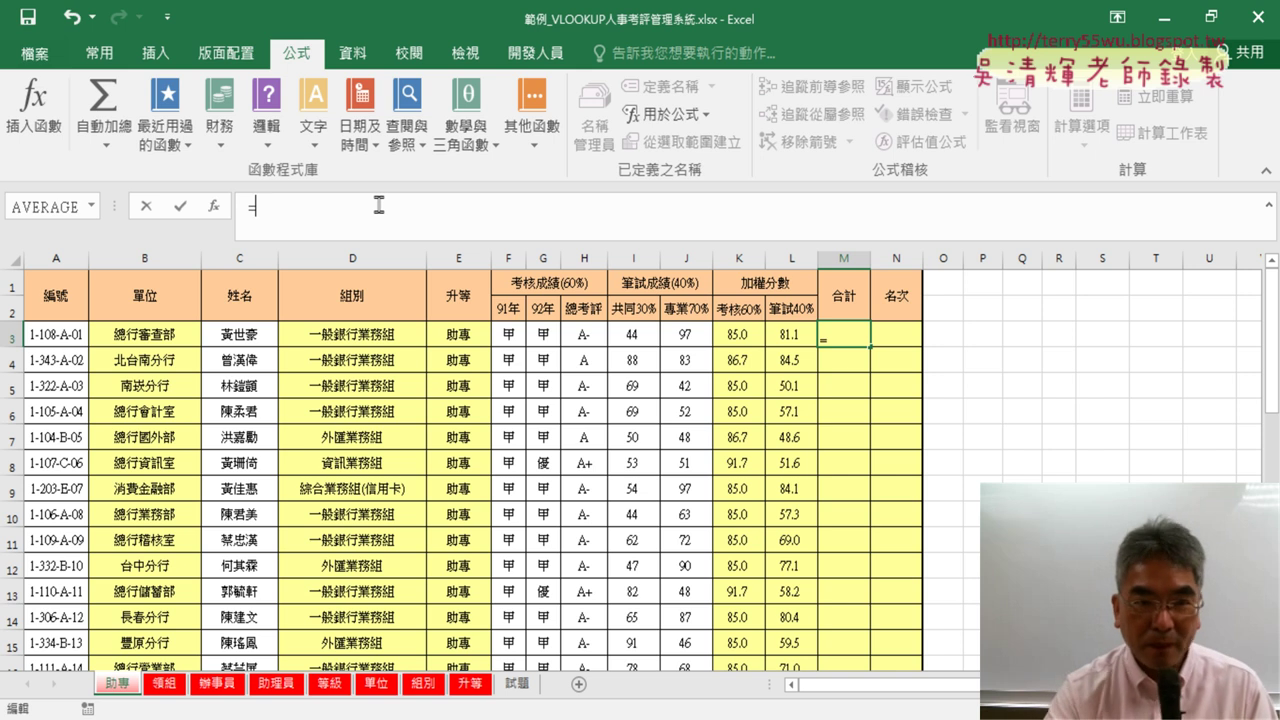
pyautogui.click(741, 338)
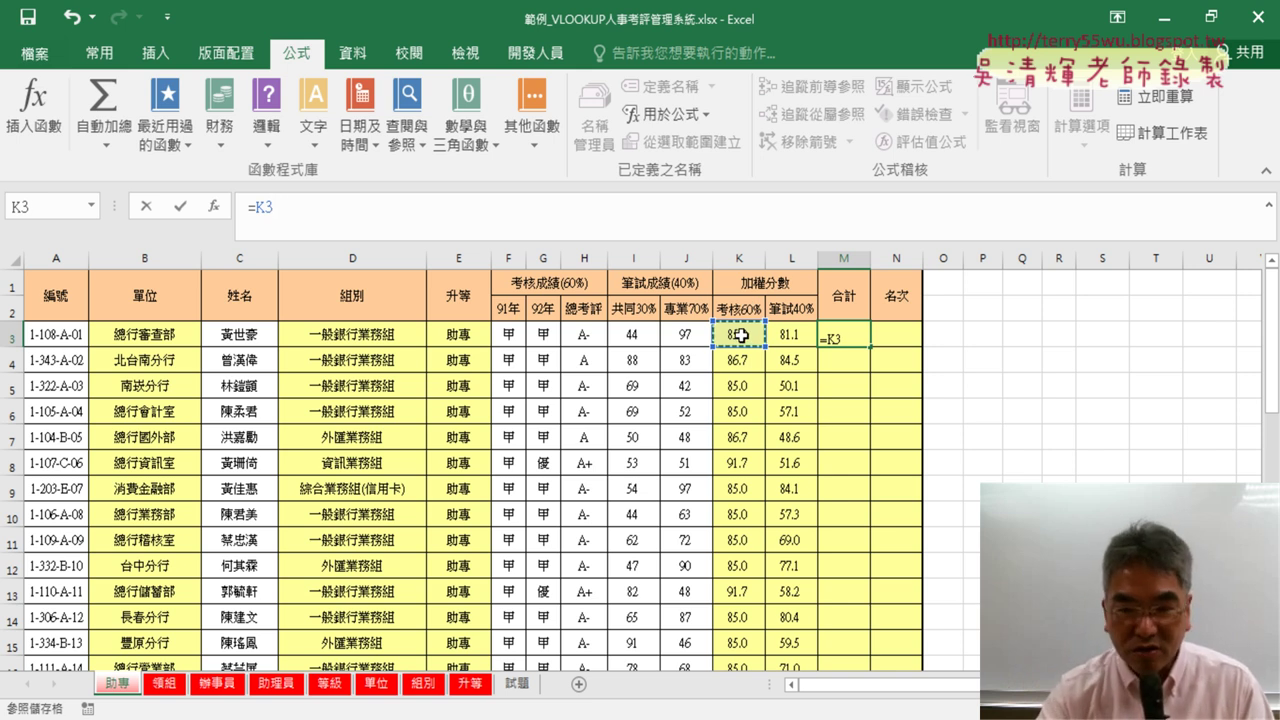
pyautogui.write('*')
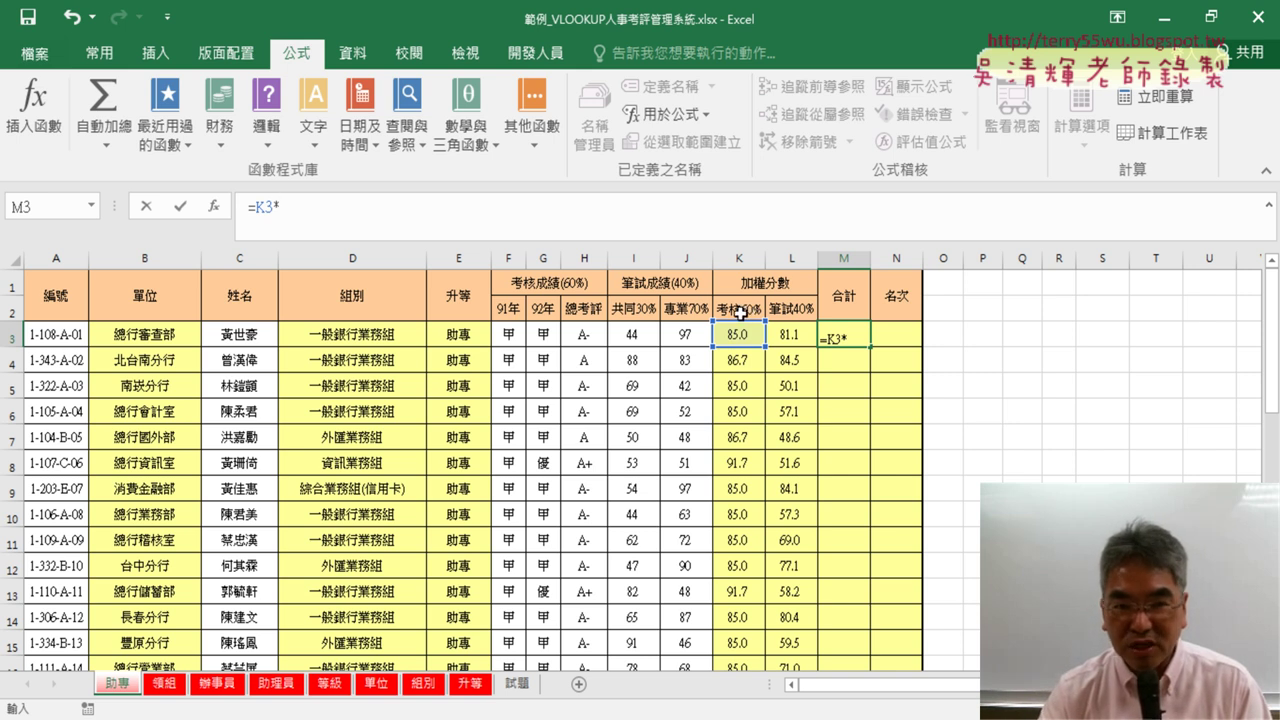
pyautogui.write('0.6+')
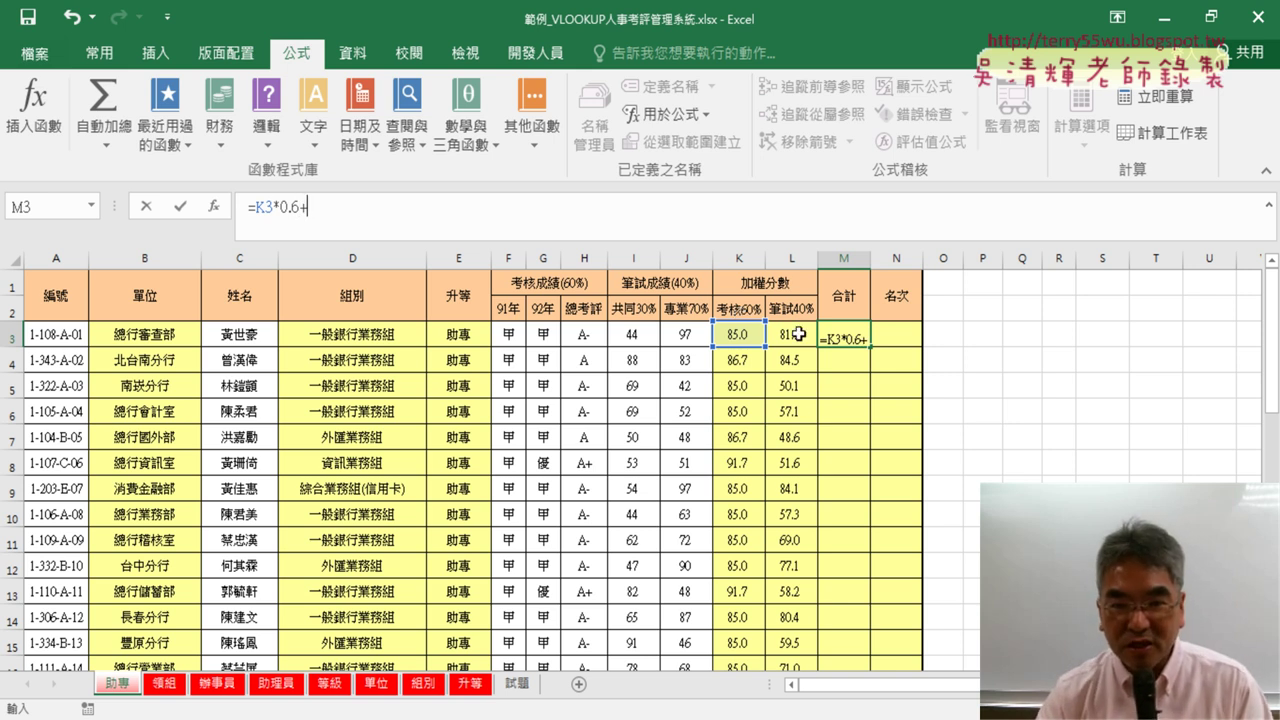
pyautogui.click(799, 334)
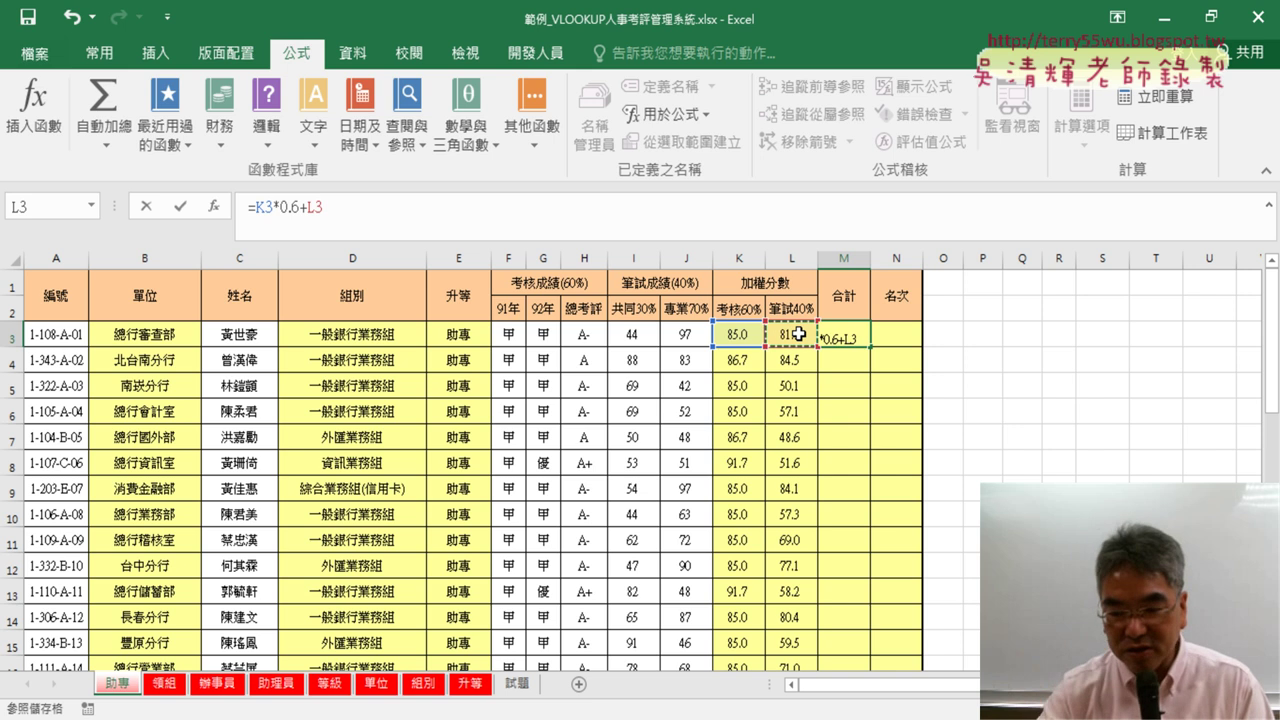
pyautogui.write('*0.4')
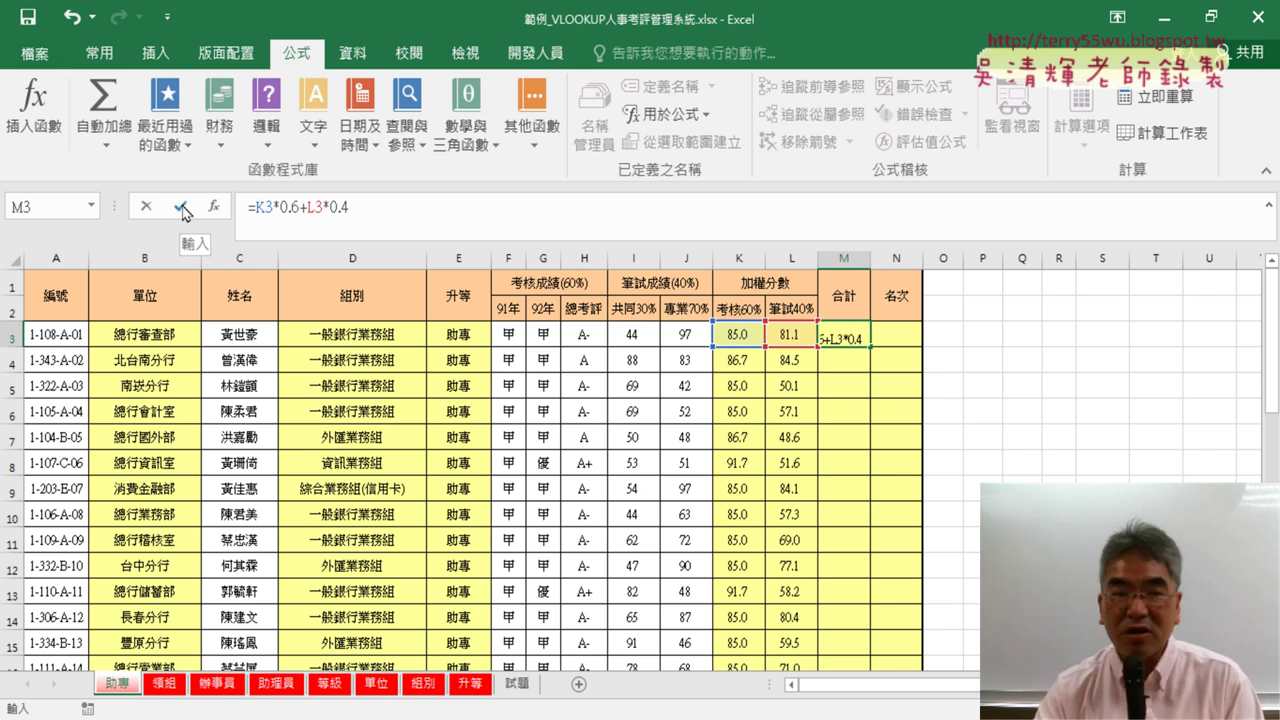
pyautogui.click(183, 210)
pyautogui.doubleClick(868, 349)
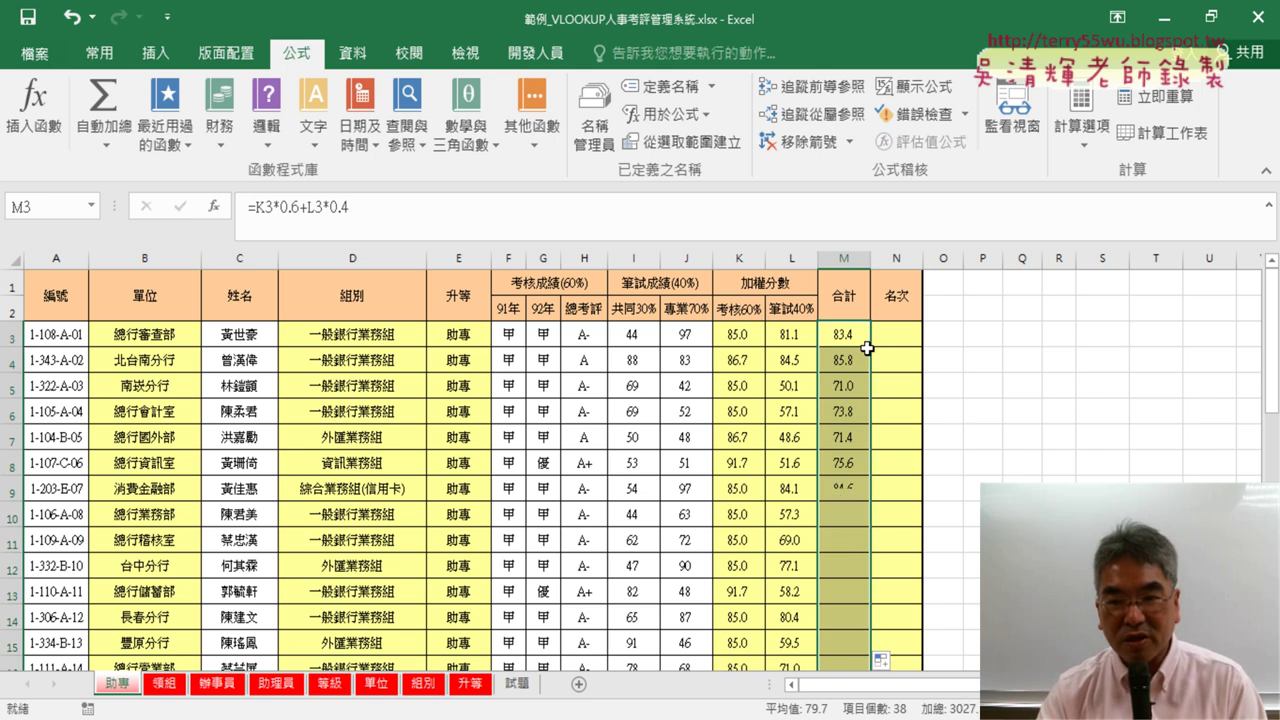
# Select N3 and open Insert Function with the Statistical category.
pyautogui.click(909, 335)
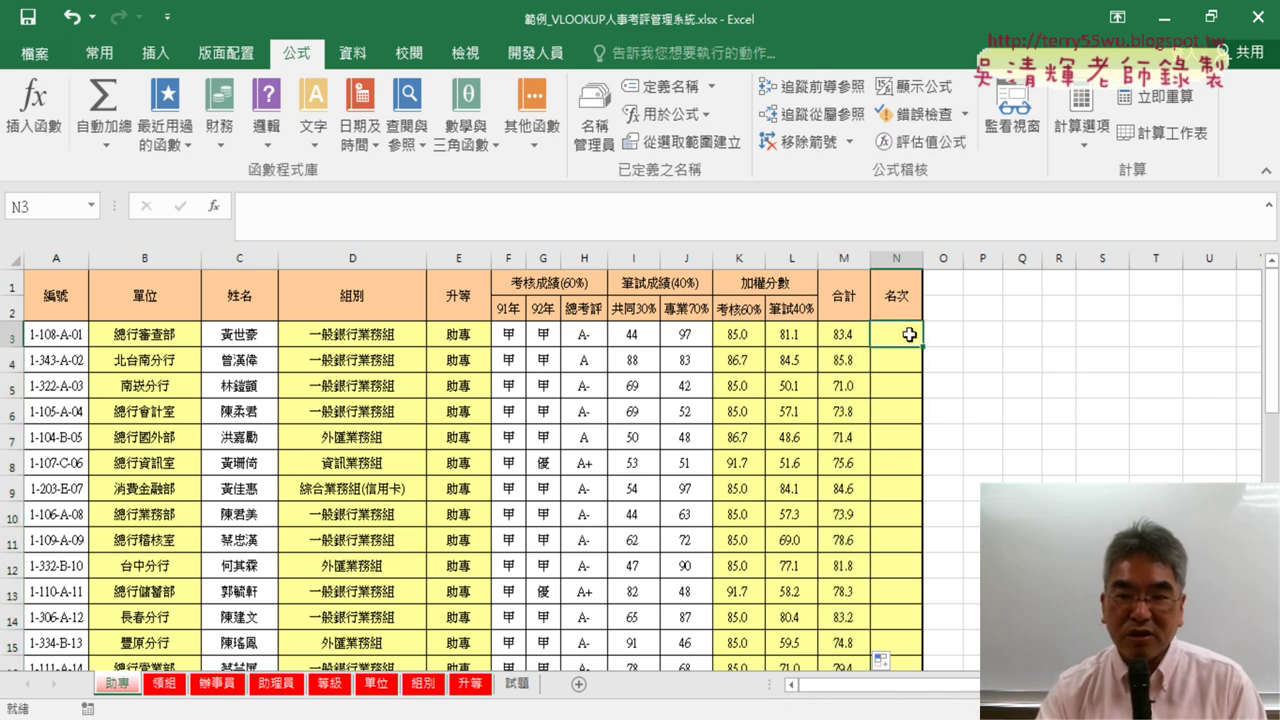
pyautogui.click(212, 207)
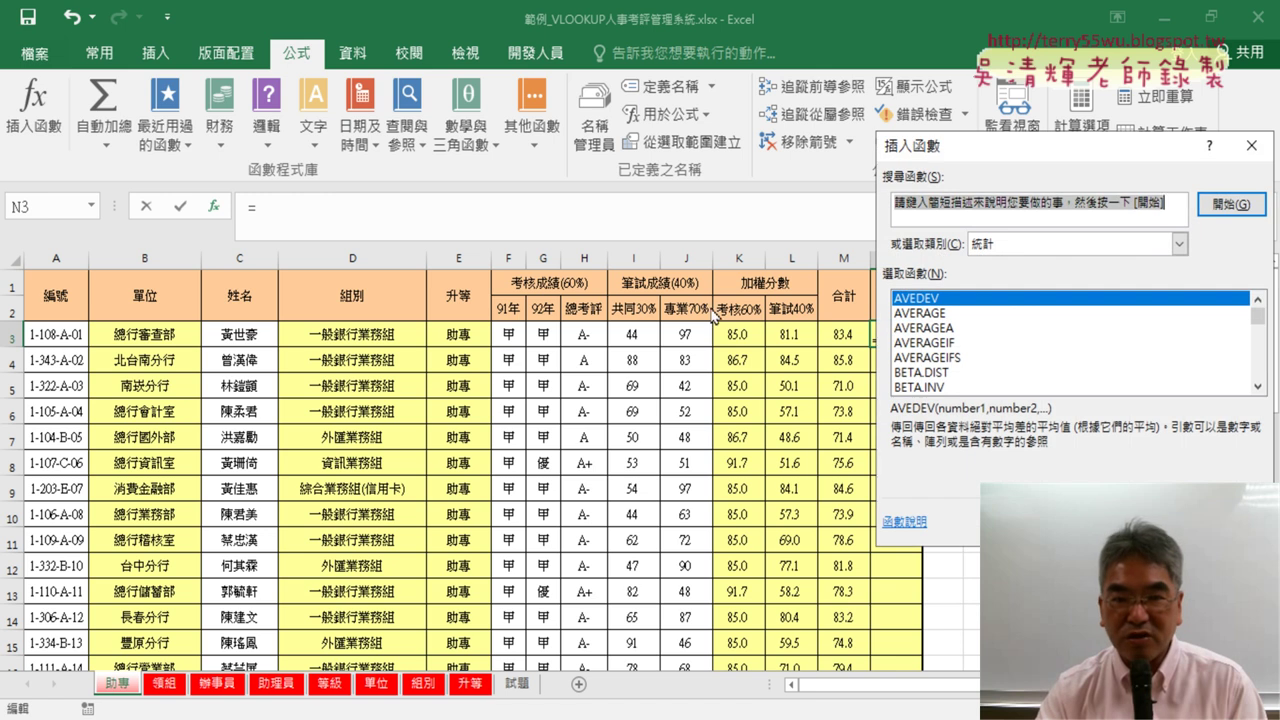
pyautogui.click(1005, 249)
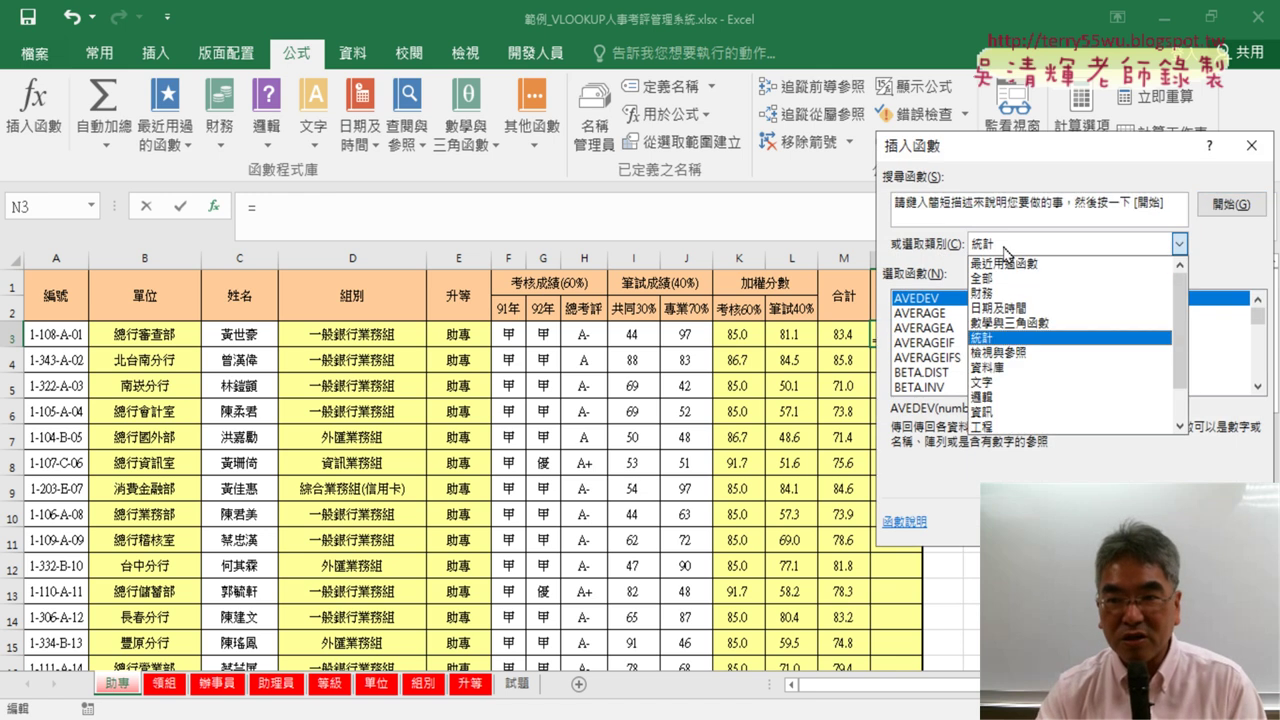
pyautogui.click(1003, 252)
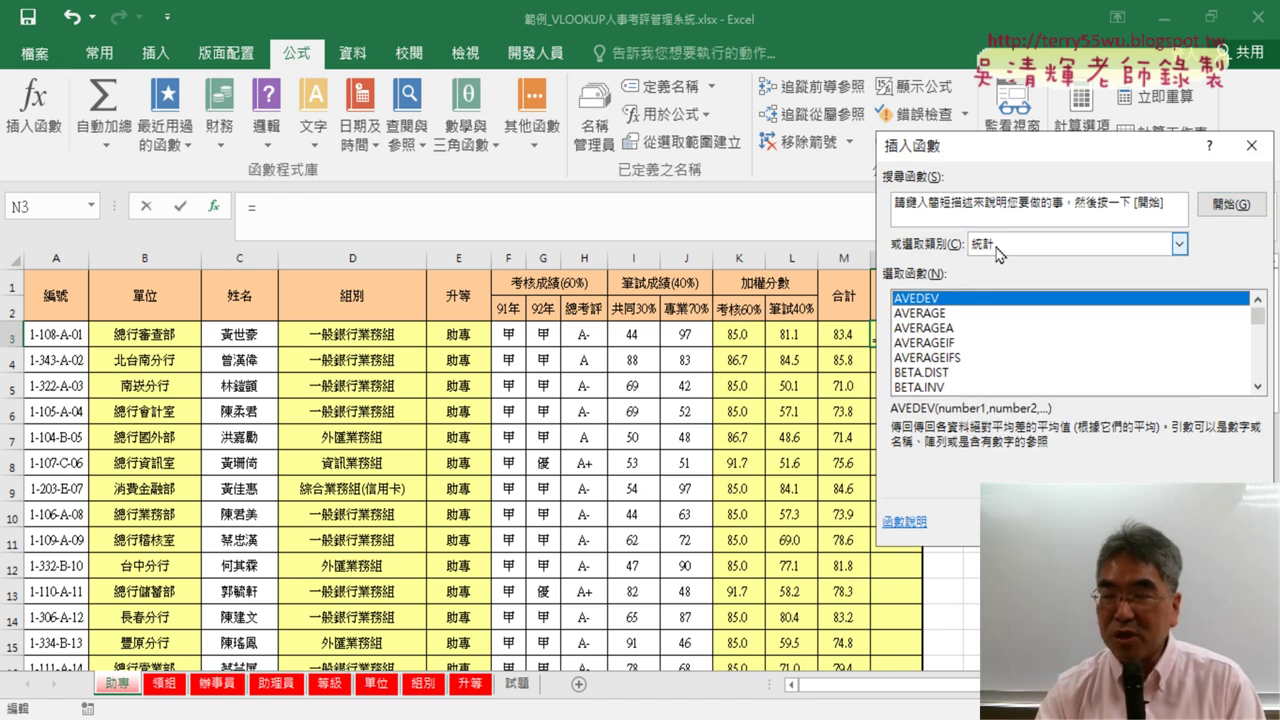
pyautogui.click(941, 314)
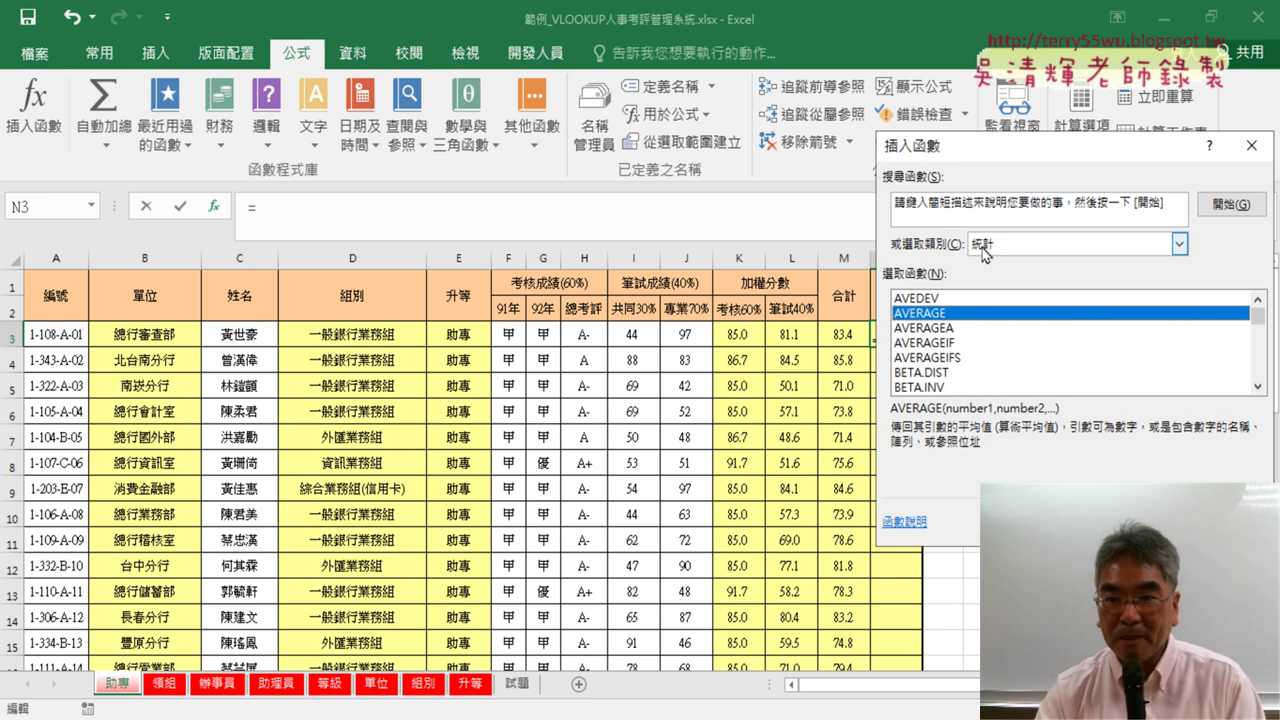
# Scroll the Statistical function list and choose RANK.EQ.
pyautogui.click(1258, 386)
pyautogui.click(1258, 386)
pyautogui.click(1258, 386)
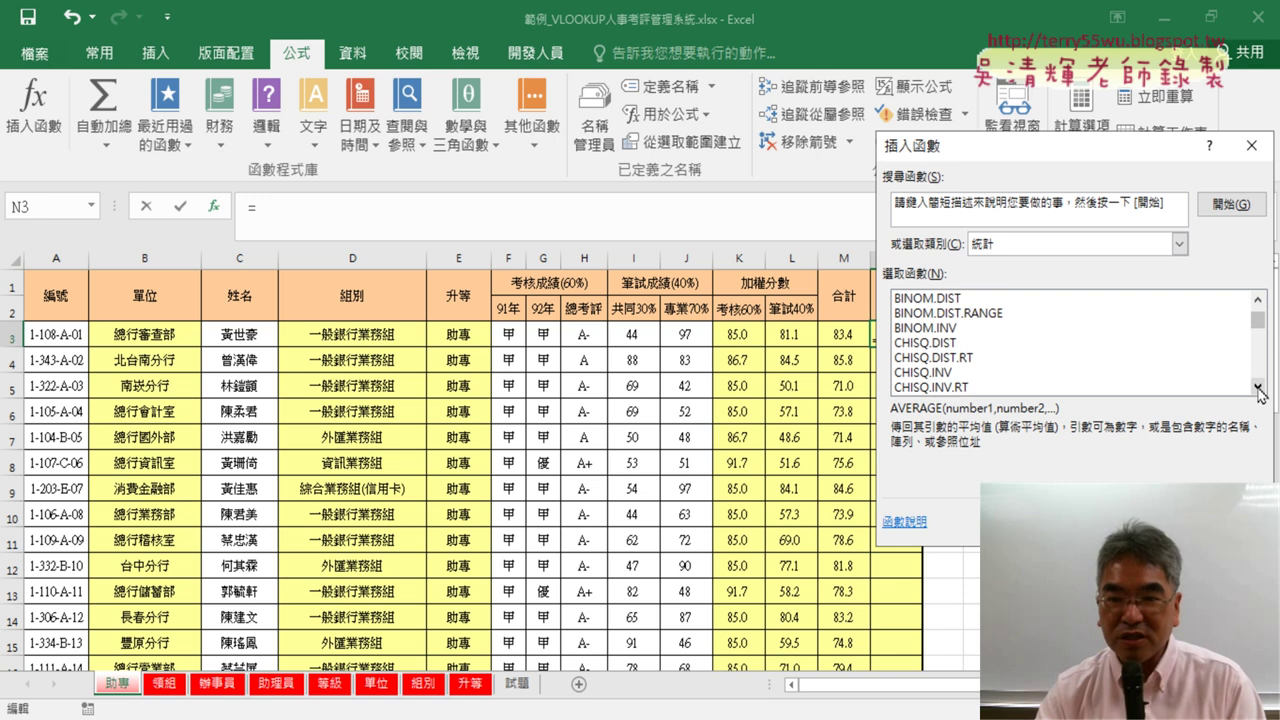
pyautogui.click(1258, 386)
pyautogui.click(1258, 386)
pyautogui.click(1258, 340)
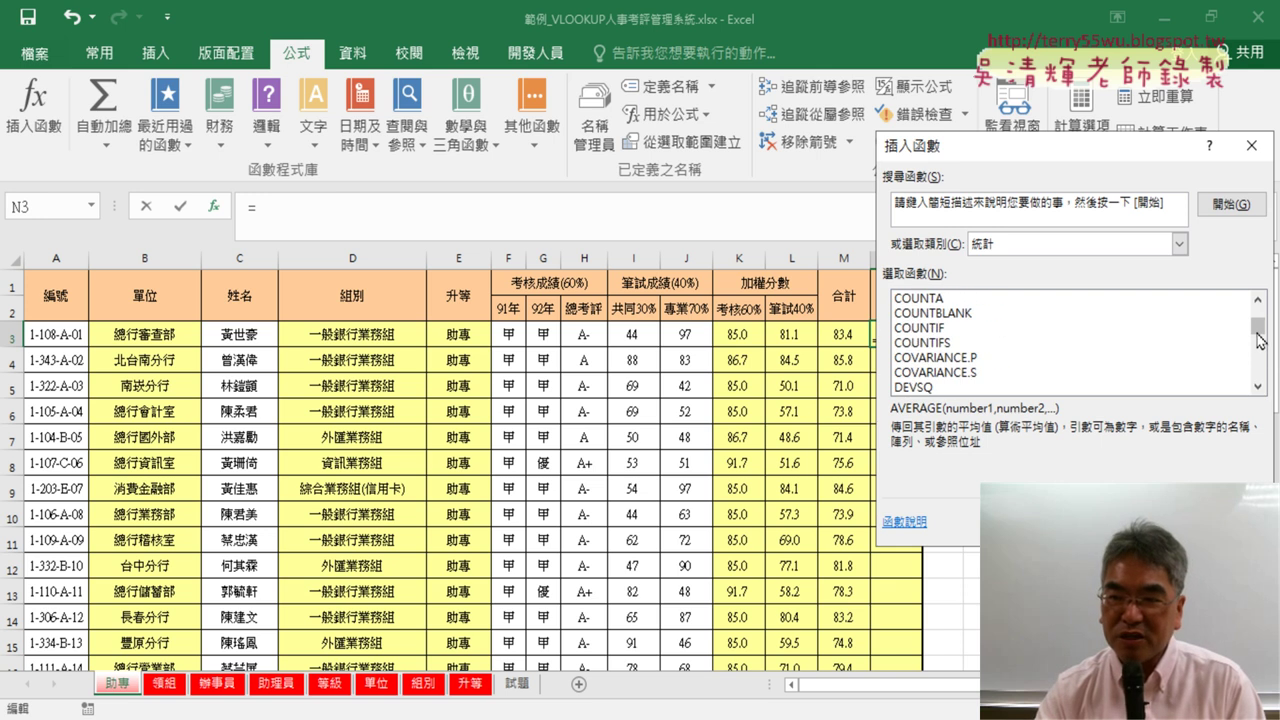
pyautogui.moveTo(1258, 340); pyautogui.dragTo(1246, 368)
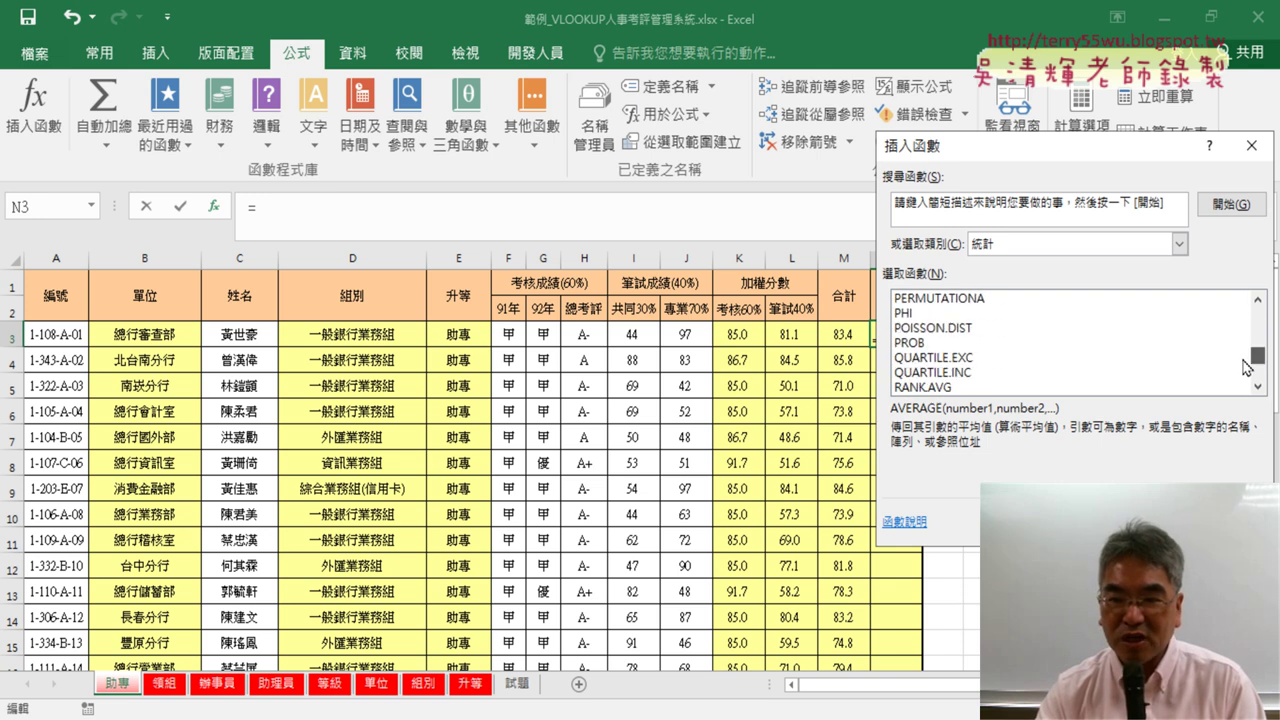
pyautogui.click(1258, 386)
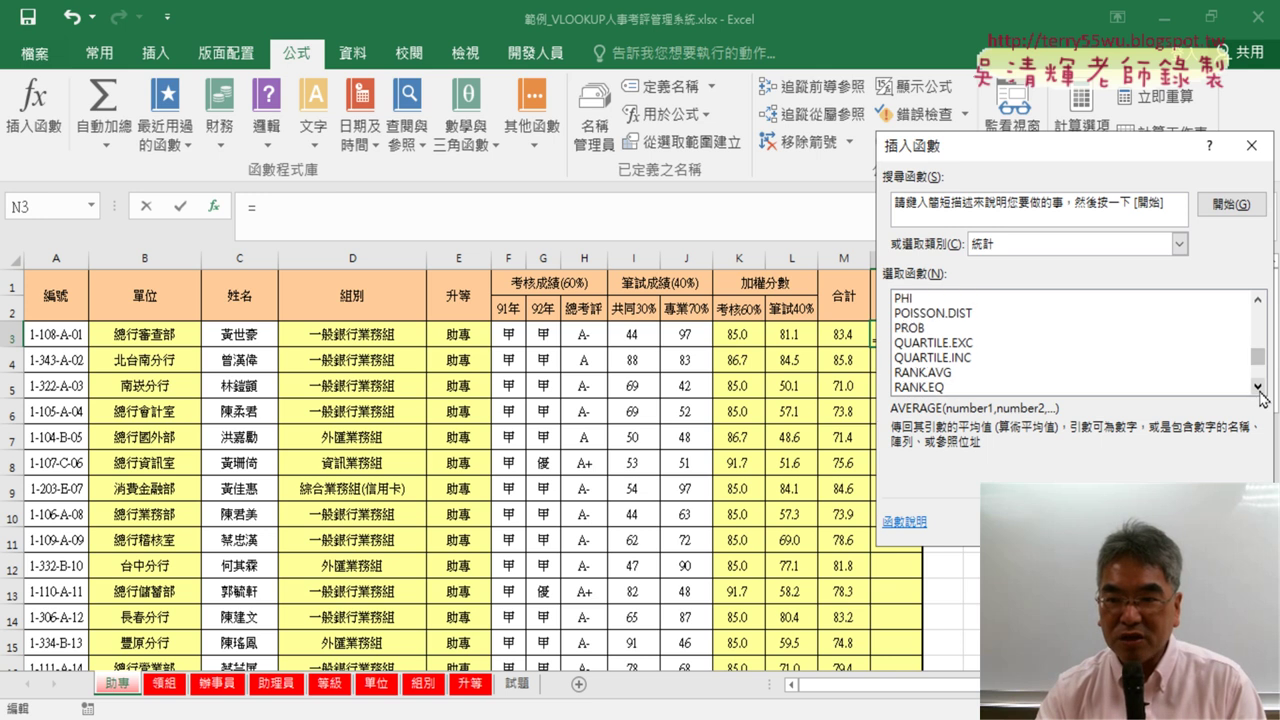
pyautogui.click(1258, 386)
pyautogui.click(930, 373)
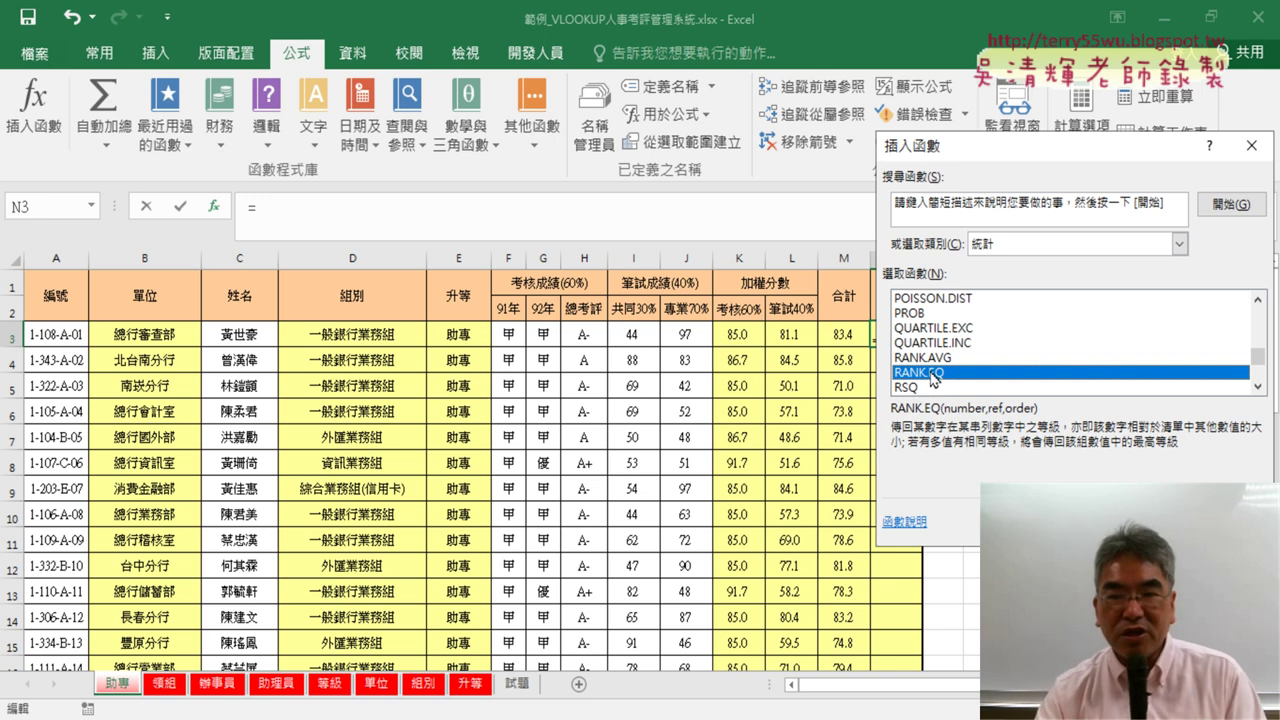
pyautogui.press('Return')
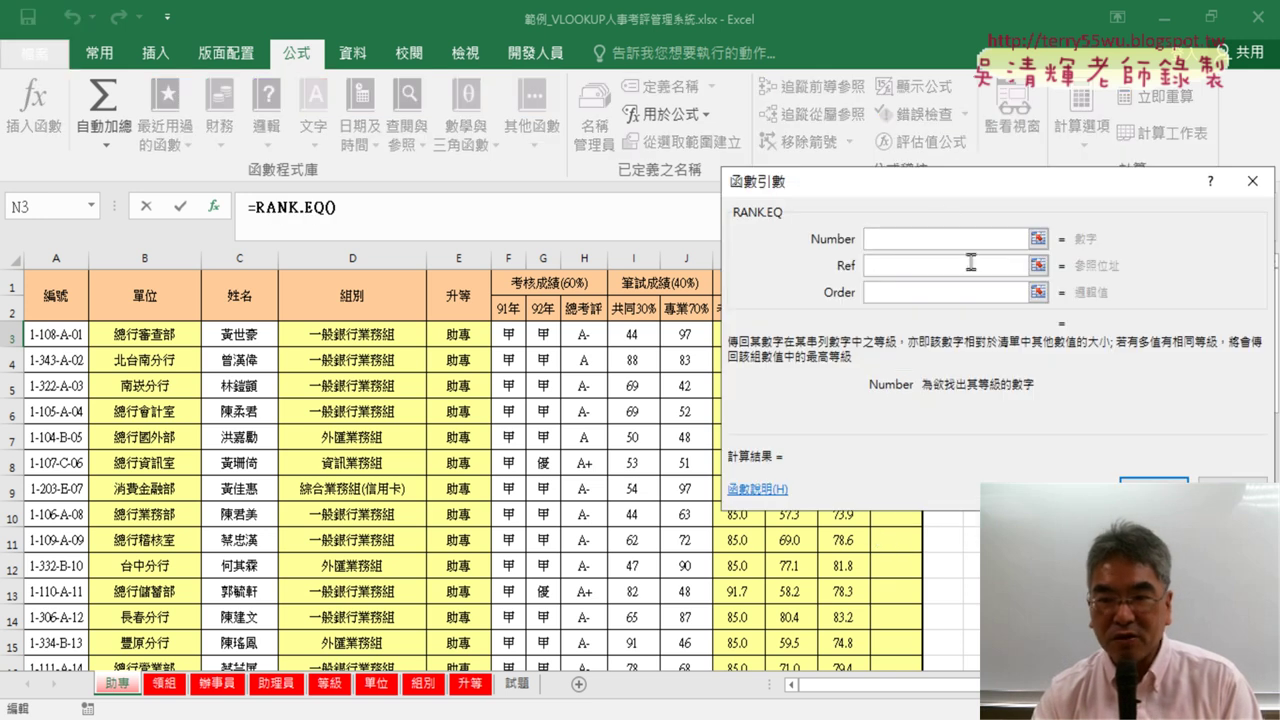
# Set RANK.EQ's Number to M3 and its Ref to M3:M40.
pyautogui.moveTo(938, 185); pyautogui.dragTo(1148, 188)
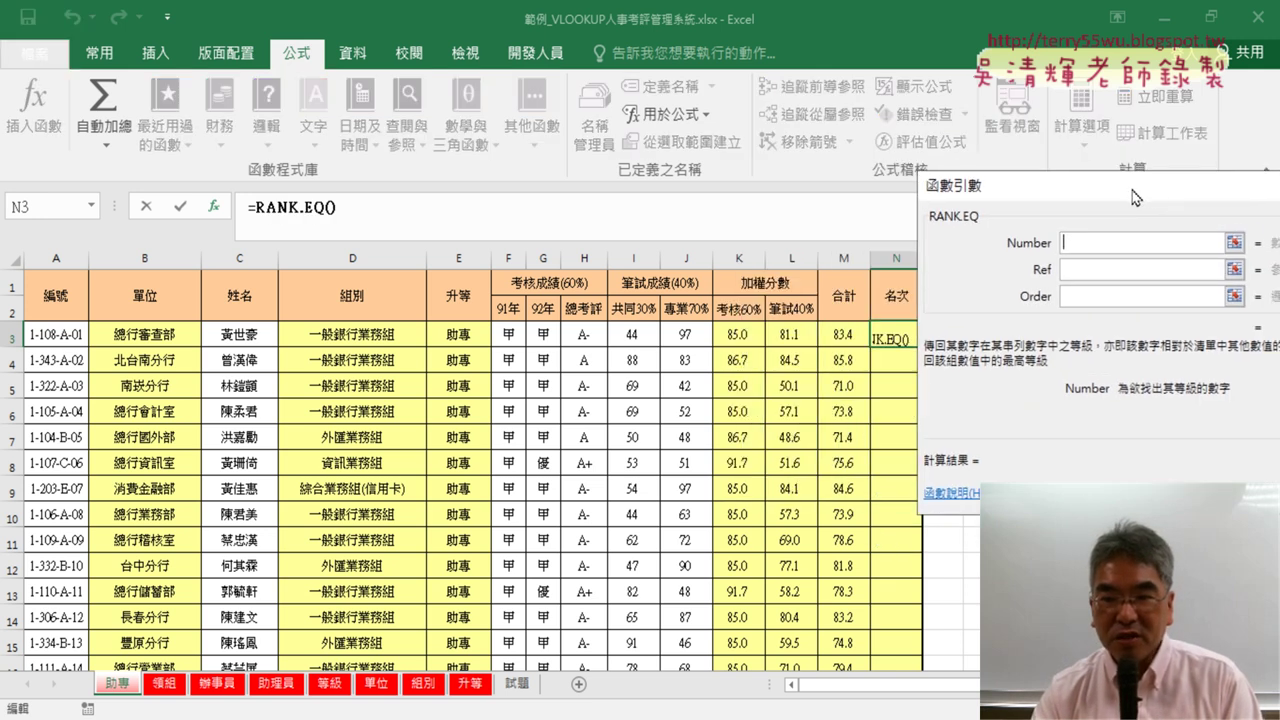
pyautogui.click(847, 338)
pyautogui.click(1090, 268)
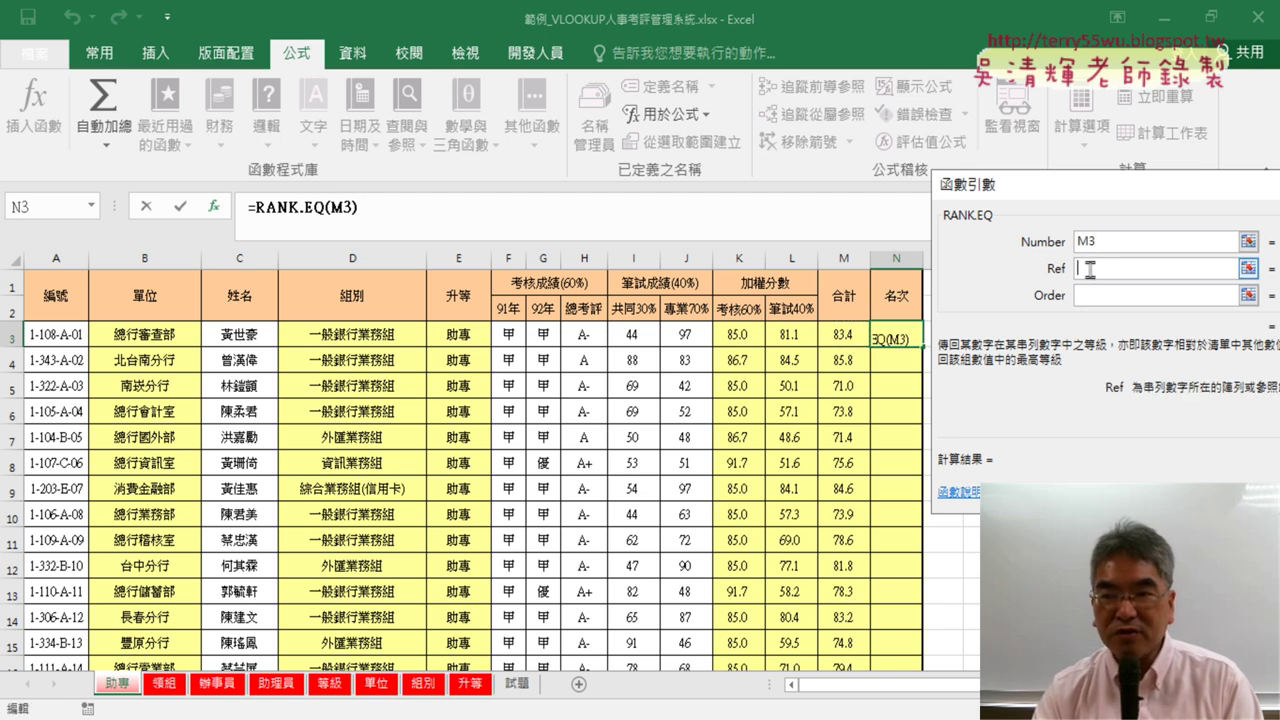
pyautogui.click(845, 338)
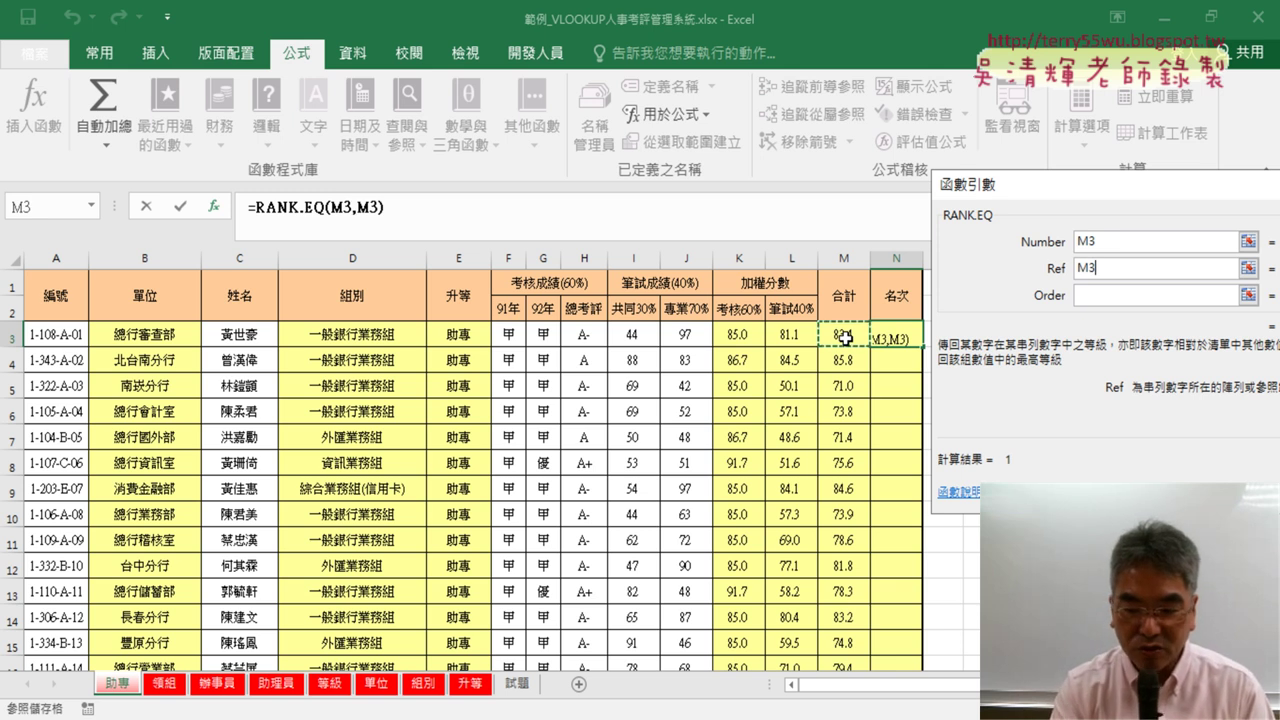
pyautogui.hotkey('ctrl', 'shift', 'Down')
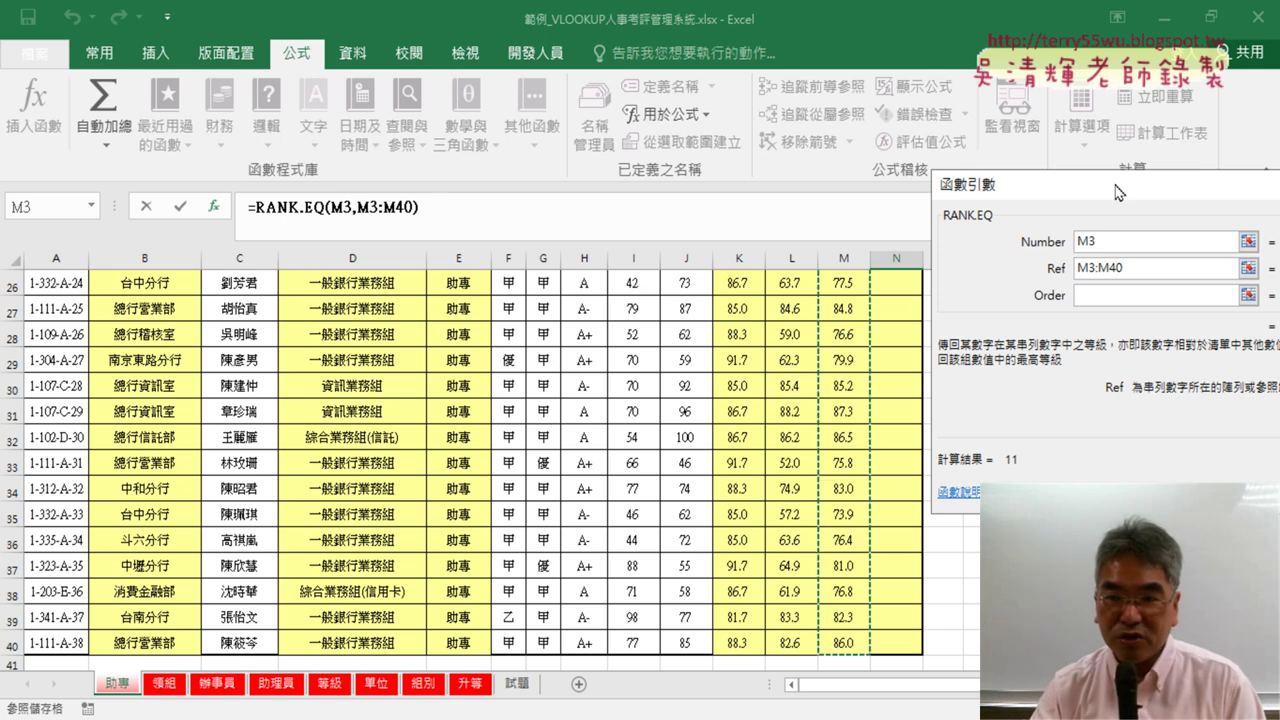
pyautogui.scroll(8, 850, 286)
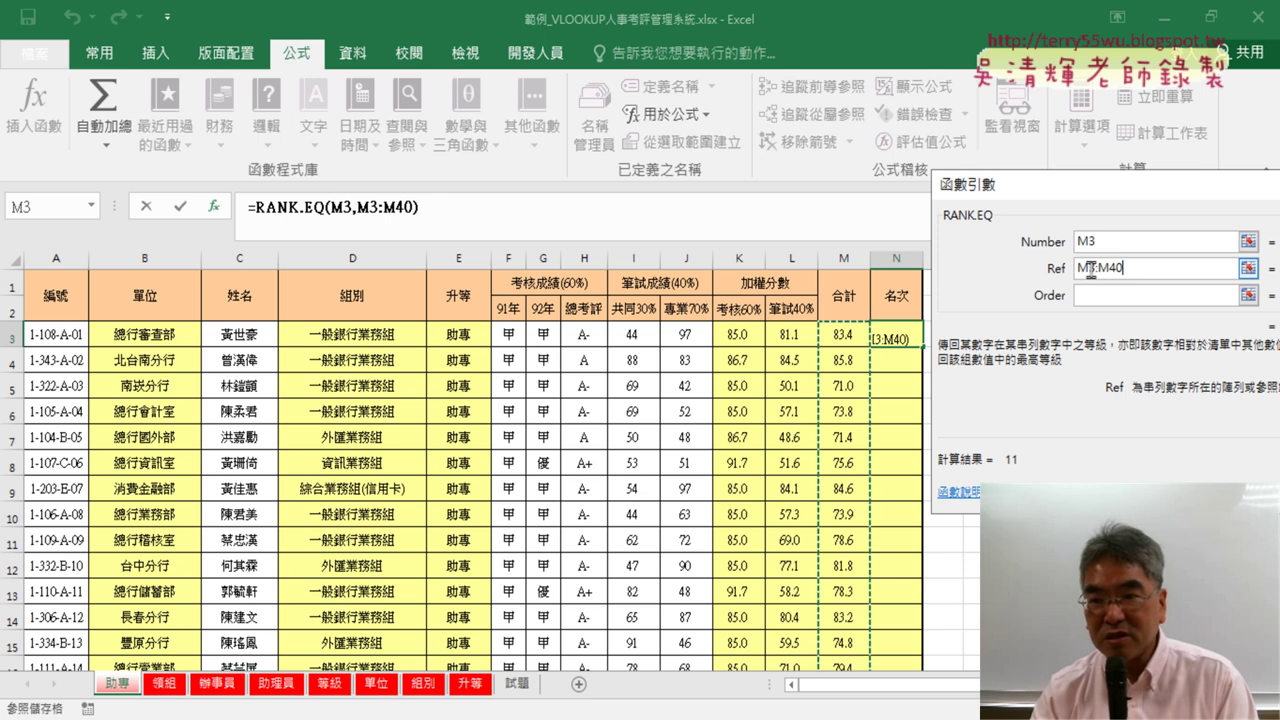
# Add dollar signs so the Ref range reads M$3:M$40.
pyautogui.click(1091, 270)
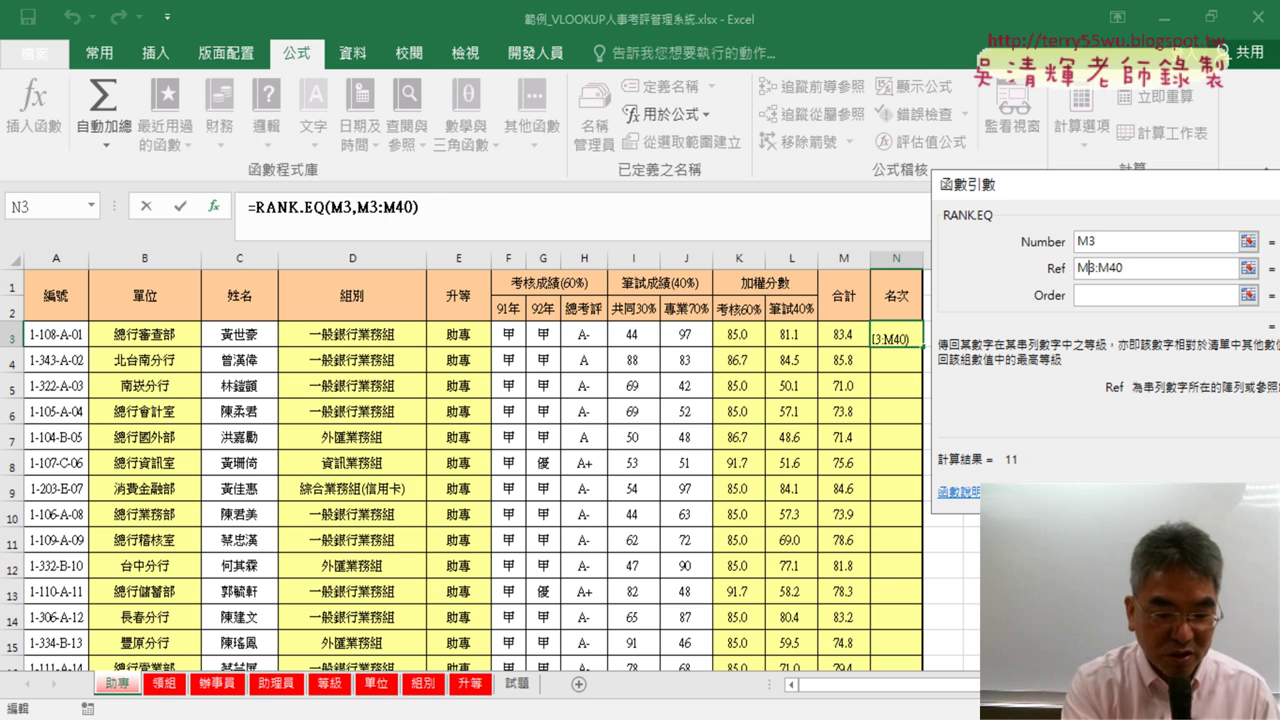
pyautogui.write('$')
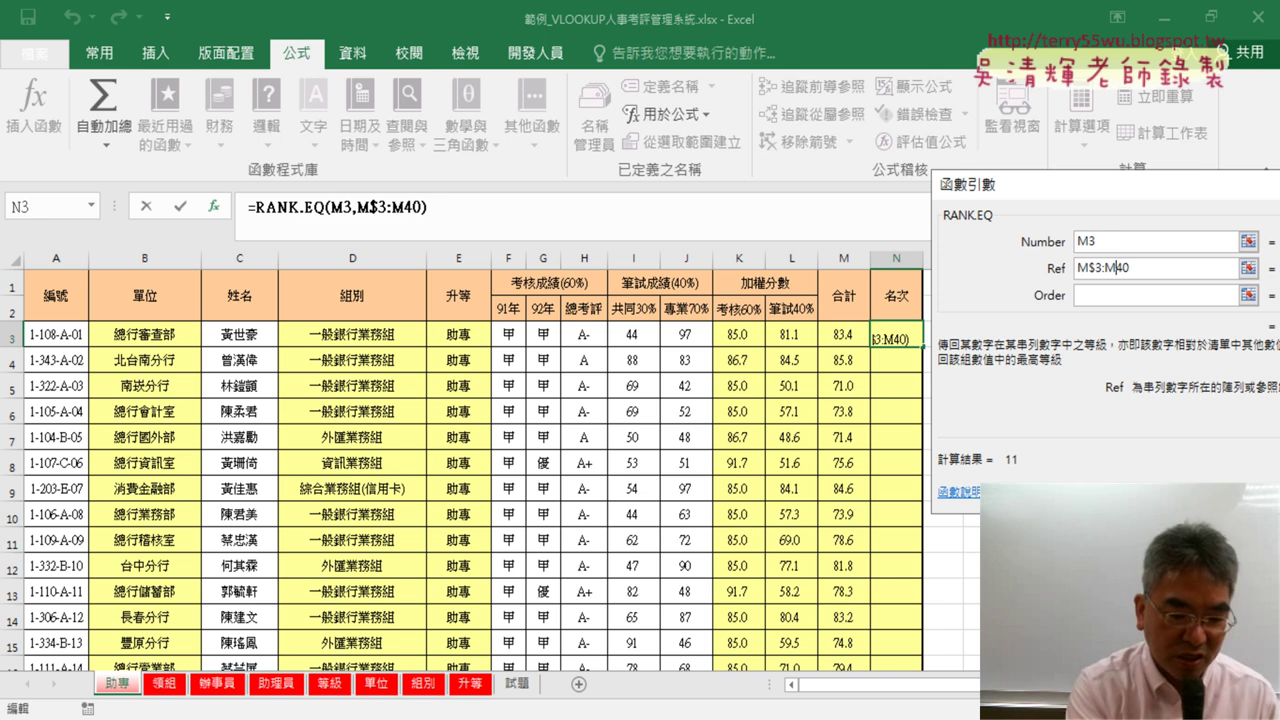
pyautogui.write('$')
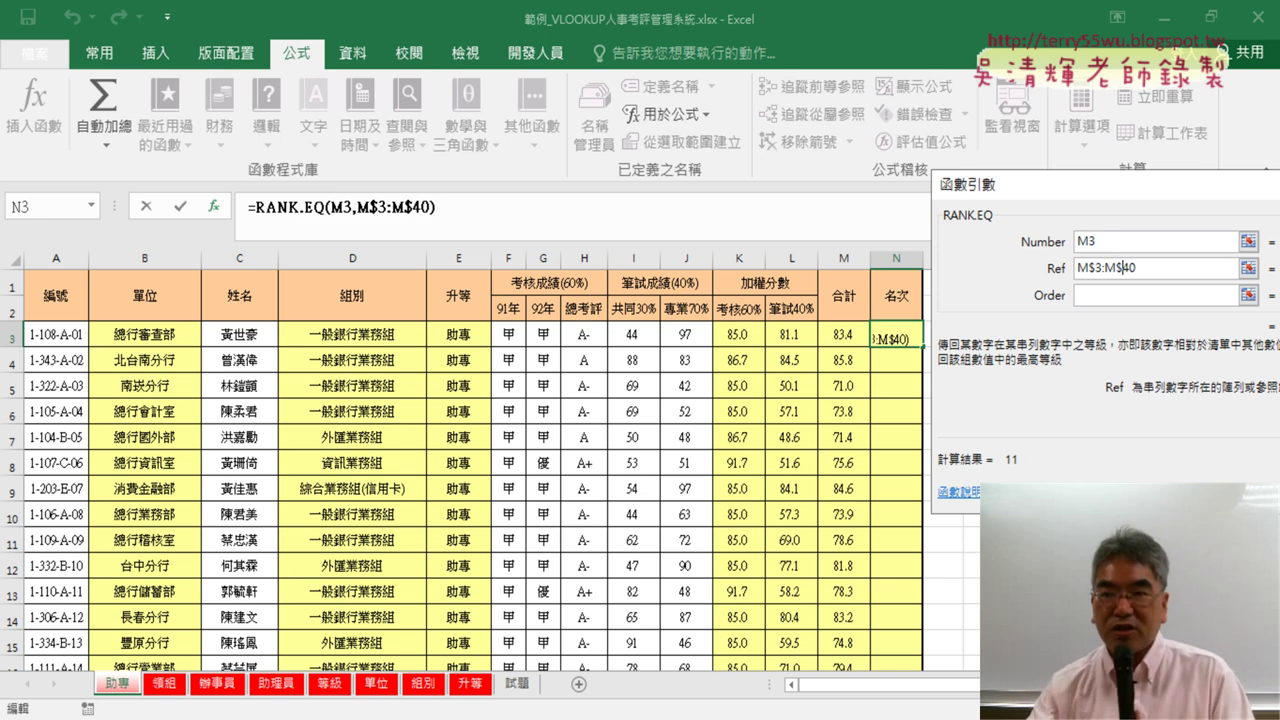
pyautogui.moveTo(1160, 184); pyautogui.dragTo(844, 178)
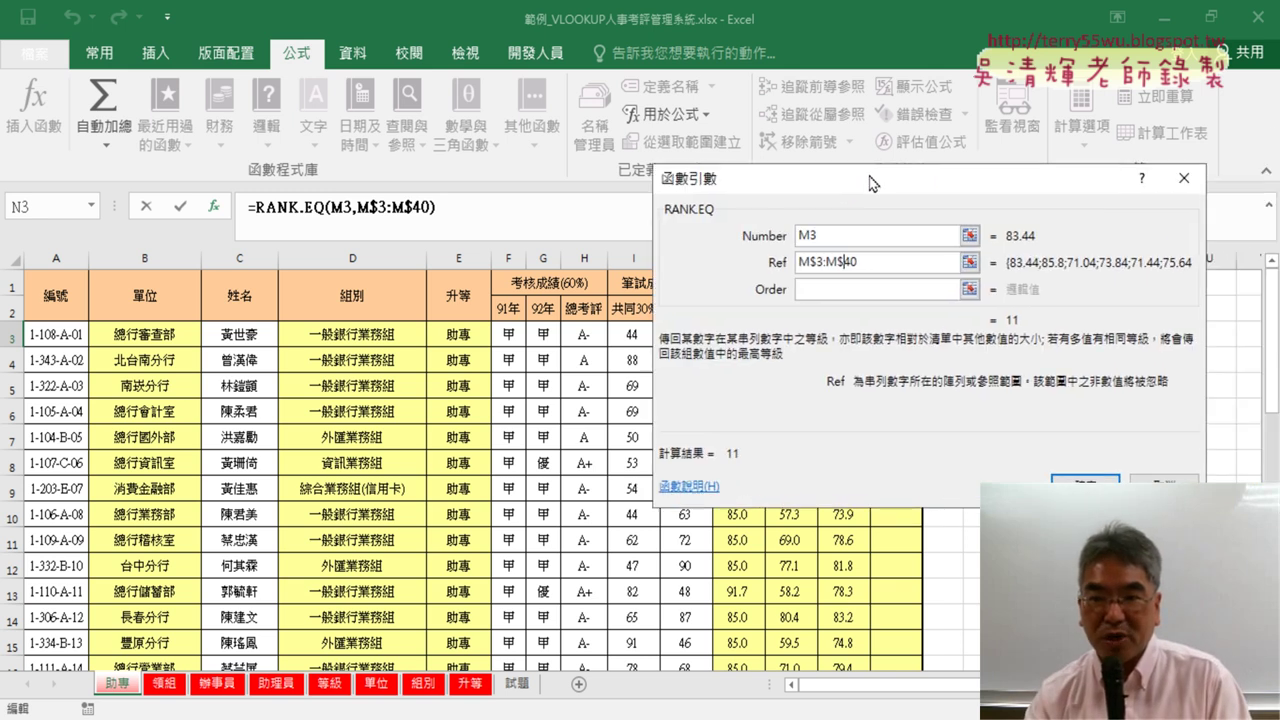
# Confirm N3's RANK.EQ formula and fill it down to N40.
pyautogui.click(1050, 480)
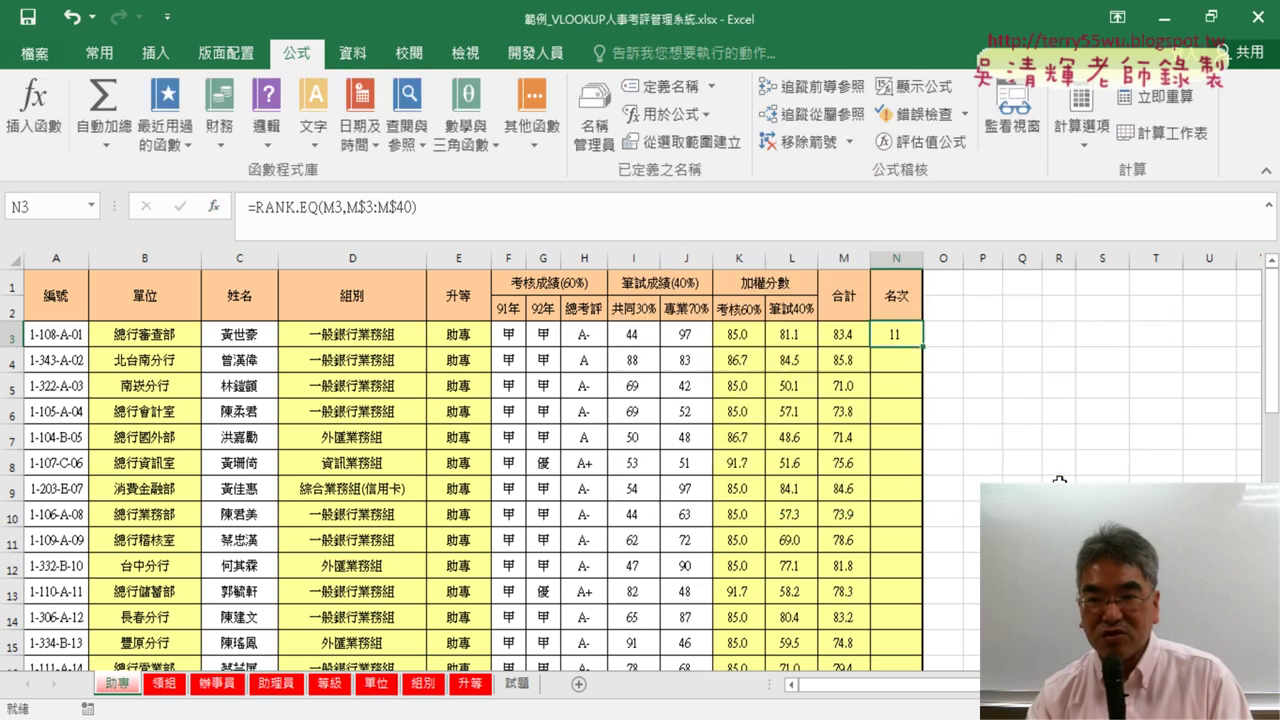
pyautogui.doubleClick(921, 345)
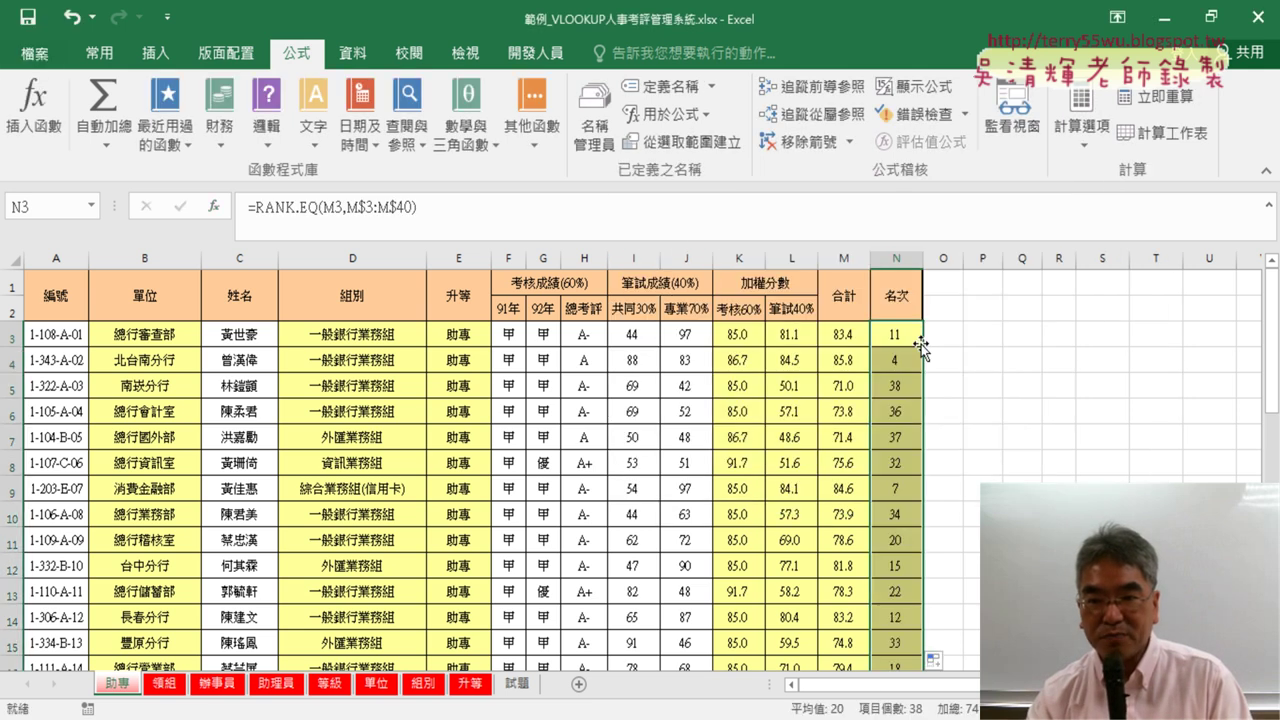
pyautogui.click(902, 338)
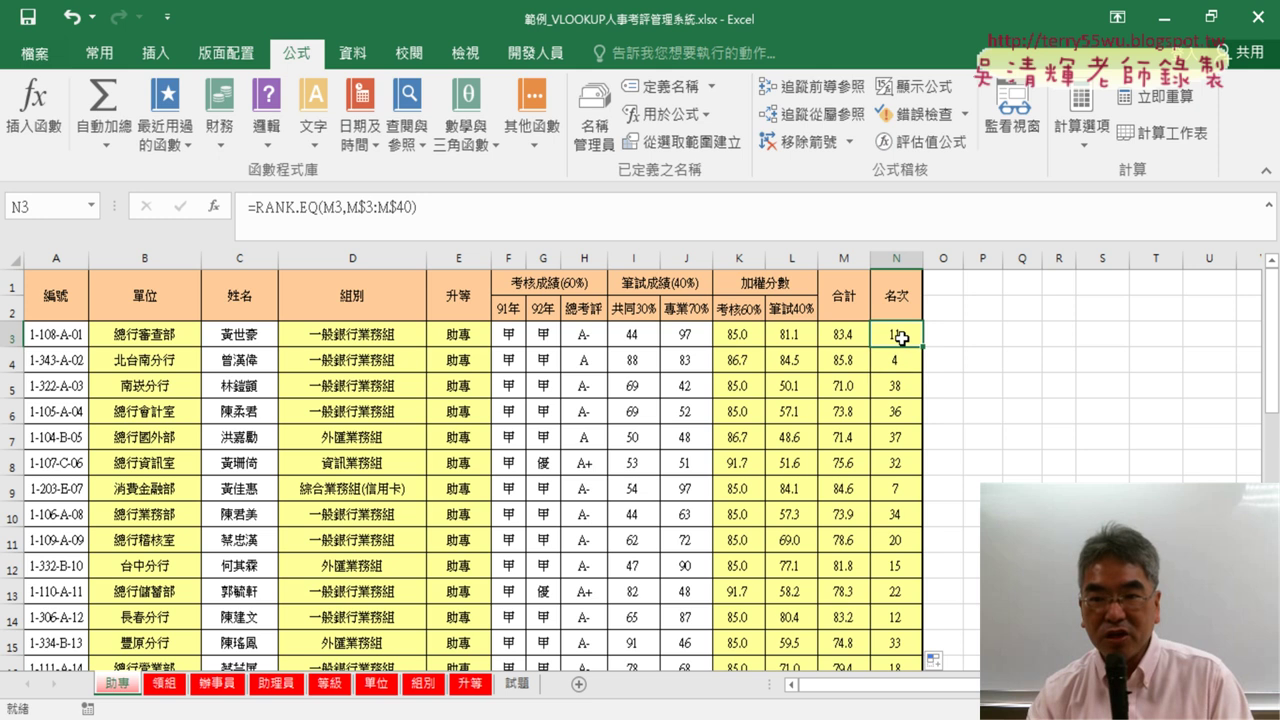
# Check the copied rank formulas in N4 and N5 against N3.
pyautogui.click(902, 357)
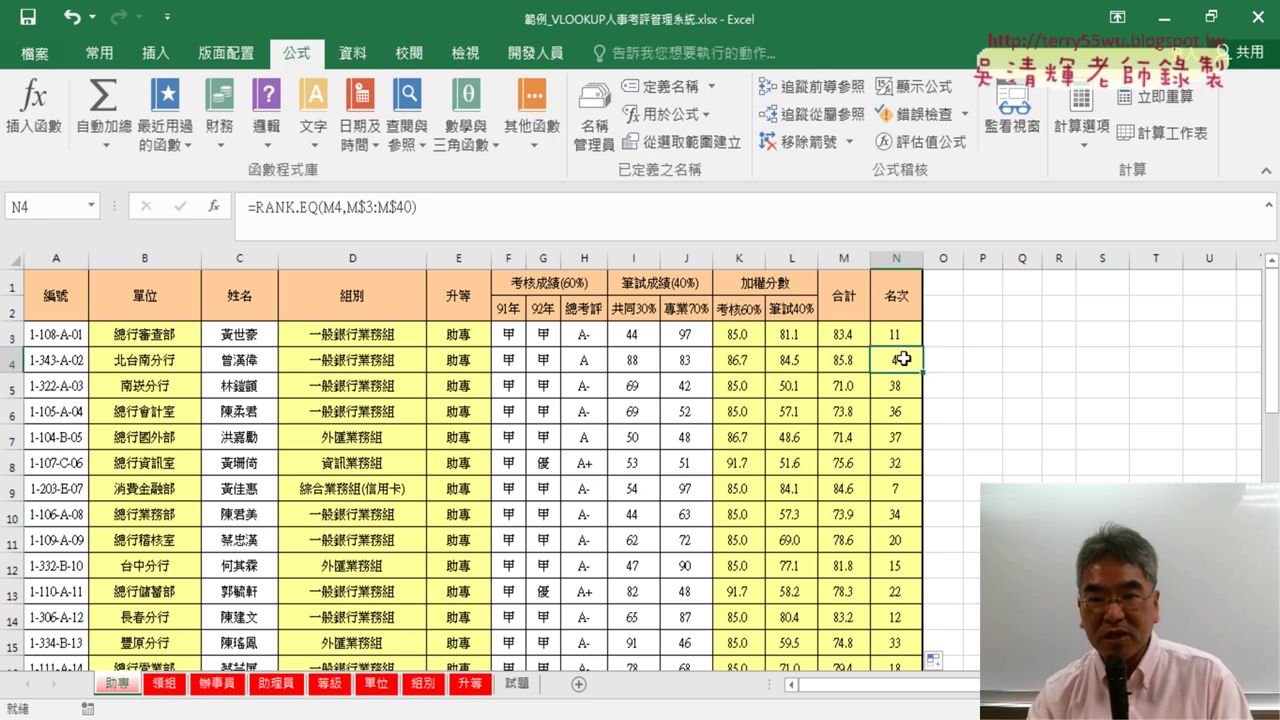
pyautogui.click(905, 334)
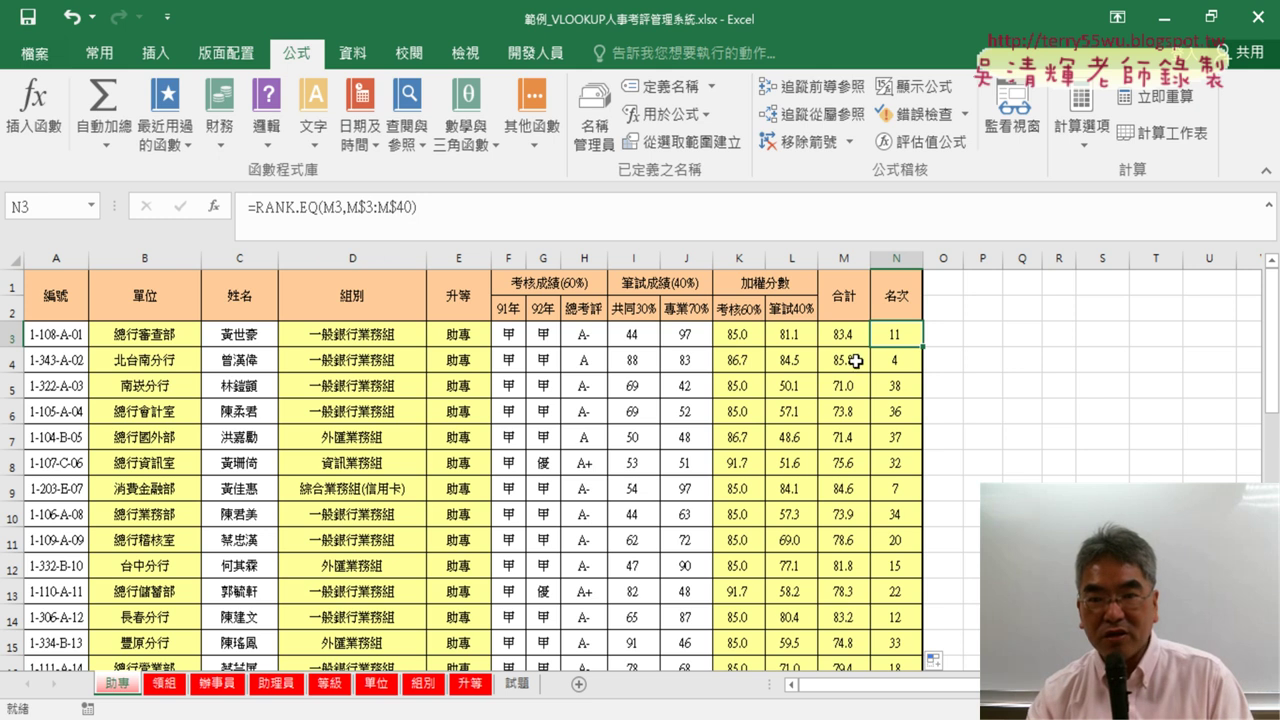
pyautogui.click(903, 363)
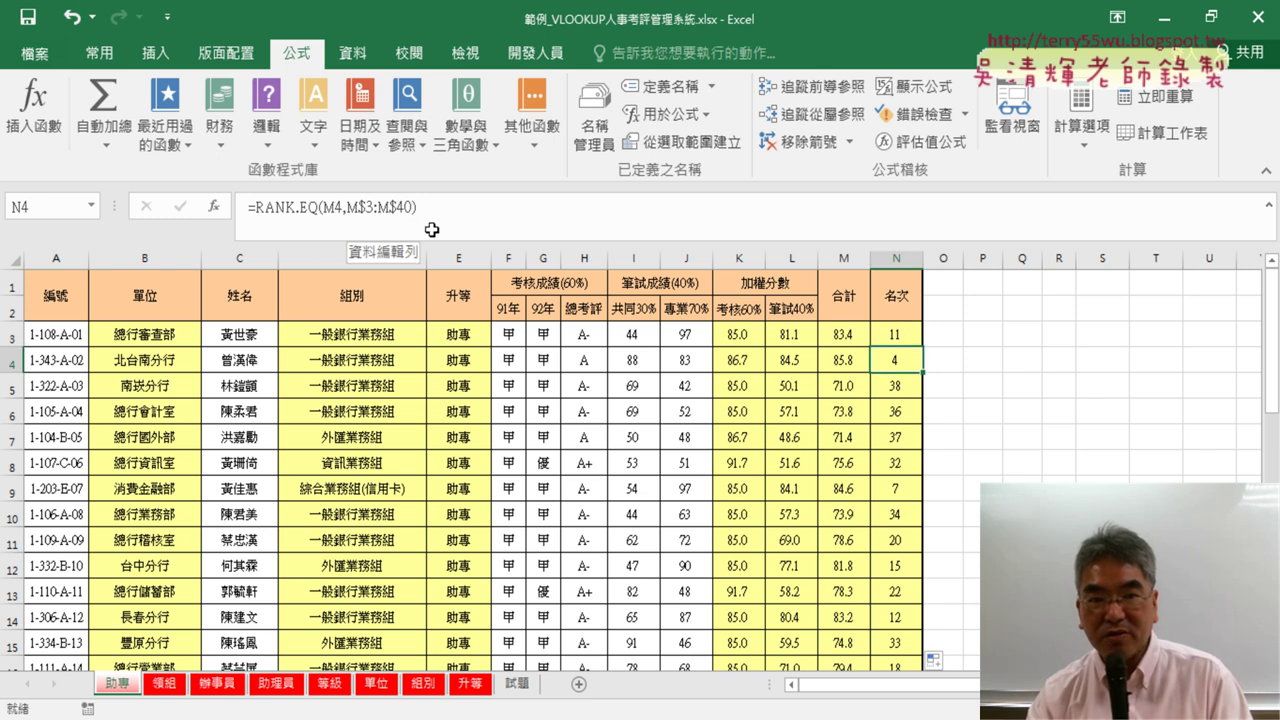
pyautogui.click(906, 386)
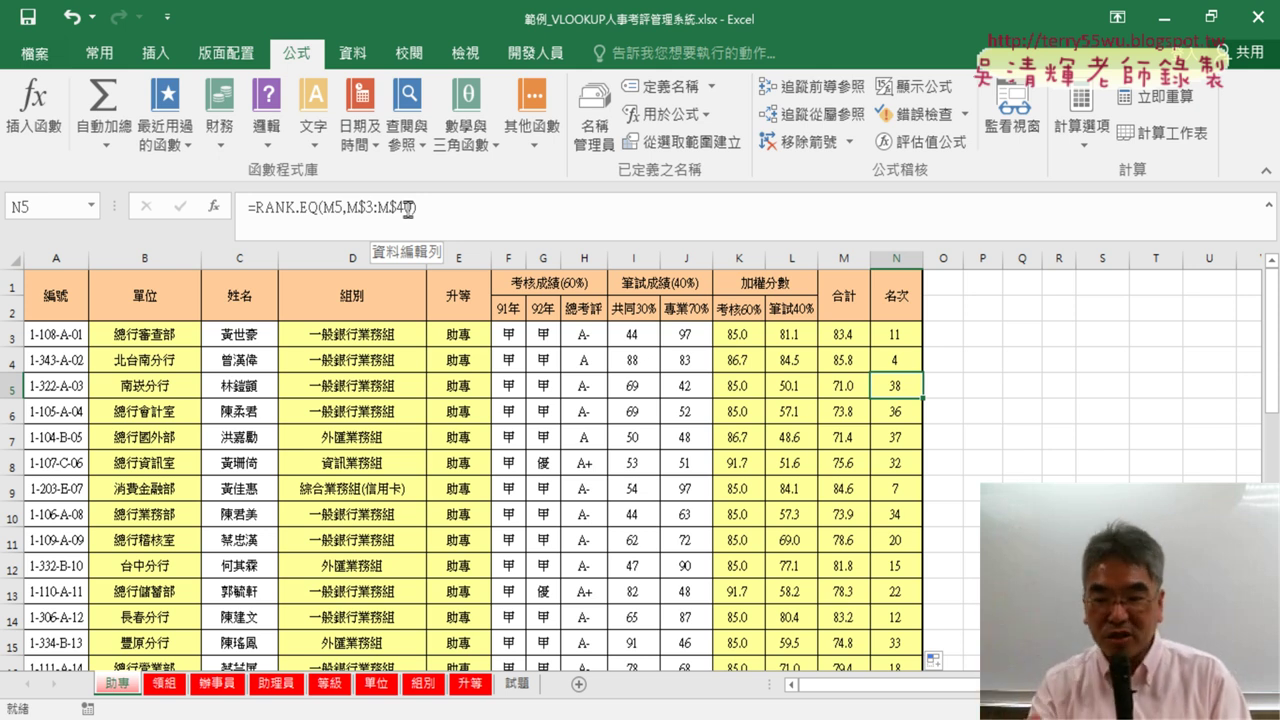
pyautogui.scroll(-3, 956, 472)
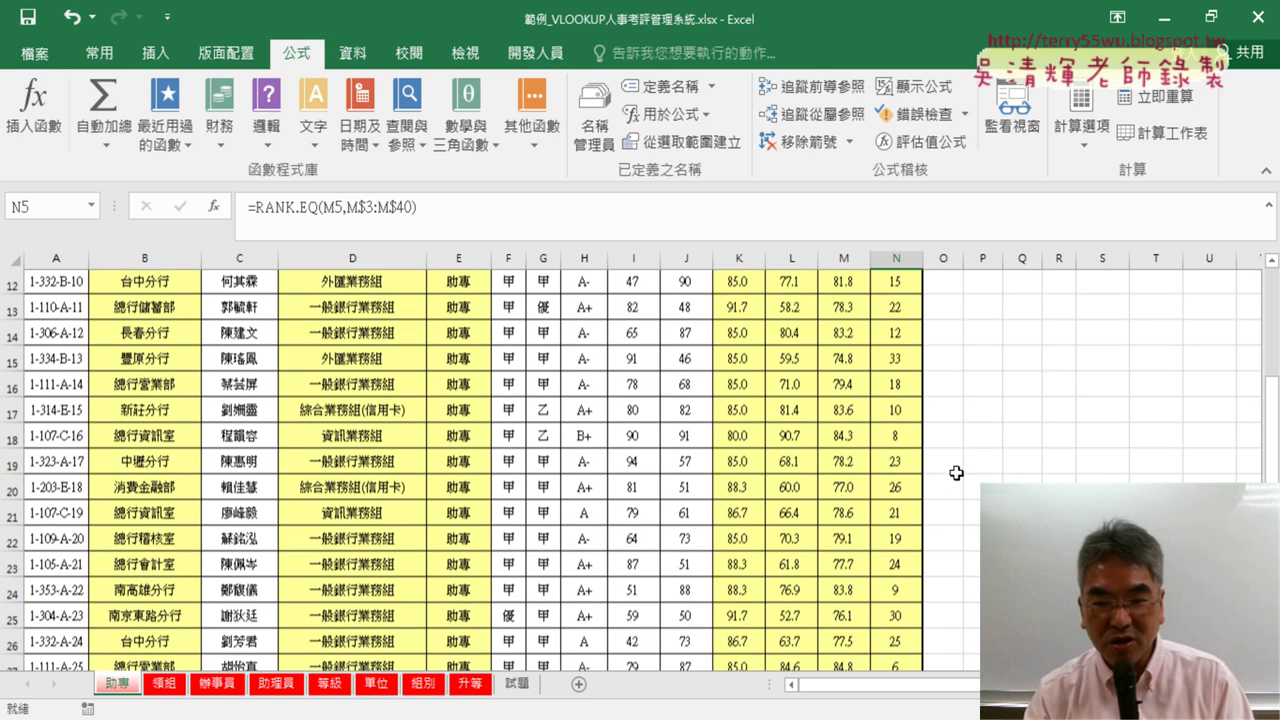
pyautogui.scroll(4, 956, 472)
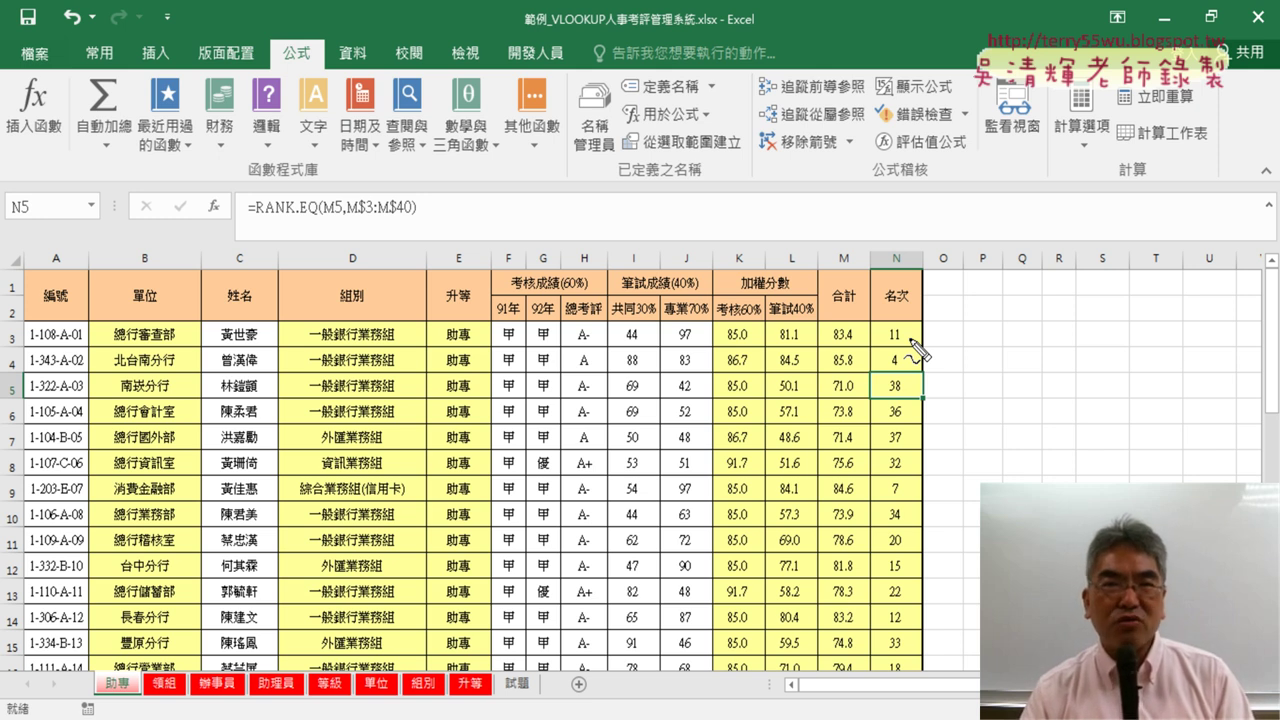
pyautogui.moveTo(990, 306)
pyautogui.mouseDown()
pyautogui.moveTo(996, 342)
pyautogui.moveTo(1107, 350)
pyautogui.moveTo(996, 347)
pyautogui.mouseUp()
pyautogui.moveTo(190, 347)
pyautogui.mouseDown()
pyautogui.moveTo(146, 330)
pyautogui.moveTo(192, 340)
pyautogui.mouseUp()
pyautogui.moveTo(370, 360)
pyautogui.mouseDown()
pyautogui.moveTo(410, 342)
pyautogui.moveTo(472, 346)
pyautogui.mouseUp()
pyautogui.moveTo(146, 352)
pyautogui.mouseDown()
pyautogui.moveTo(144, 418)
pyautogui.moveTo(166, 402)
pyautogui.mouseUp()
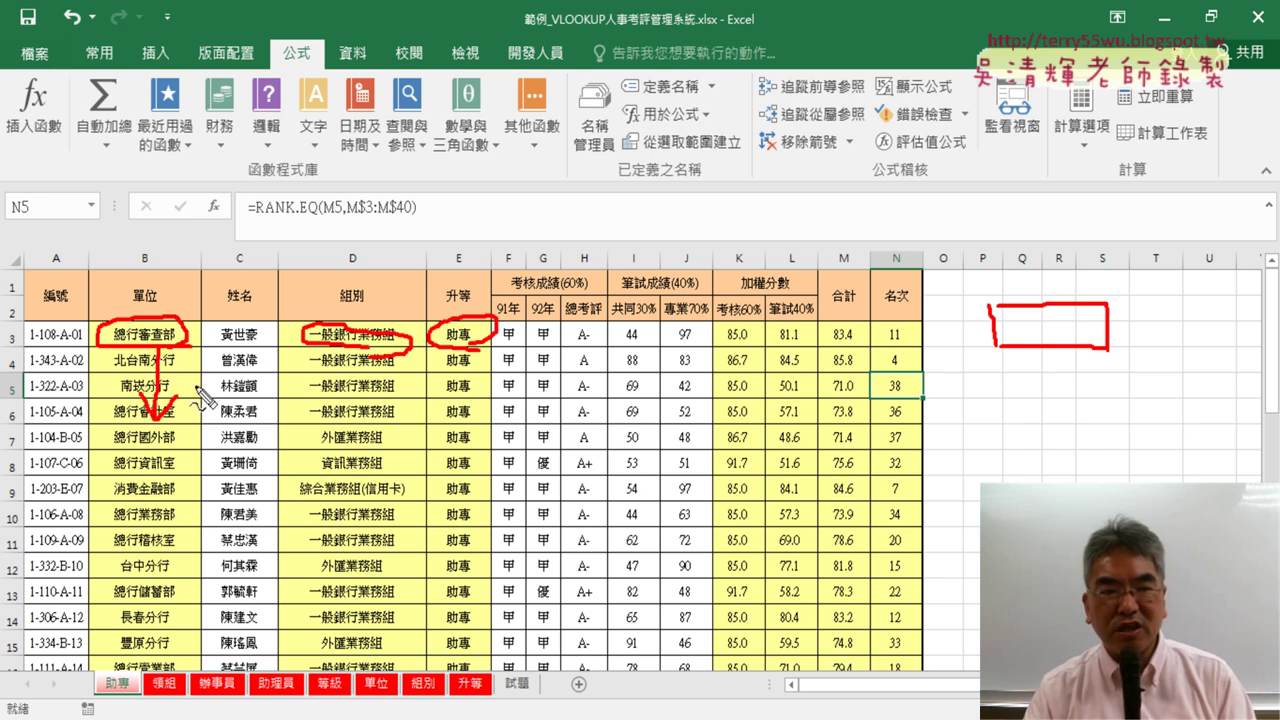
pyautogui.moveTo(356, 355)
pyautogui.mouseDown()
pyautogui.moveTo(356, 425)
pyautogui.moveTo(378, 400)
pyautogui.mouseUp()
pyautogui.moveTo(456, 352)
pyautogui.mouseDown()
pyautogui.moveTo(456, 412)
pyautogui.moveTo(476, 400)
pyautogui.mouseUp()
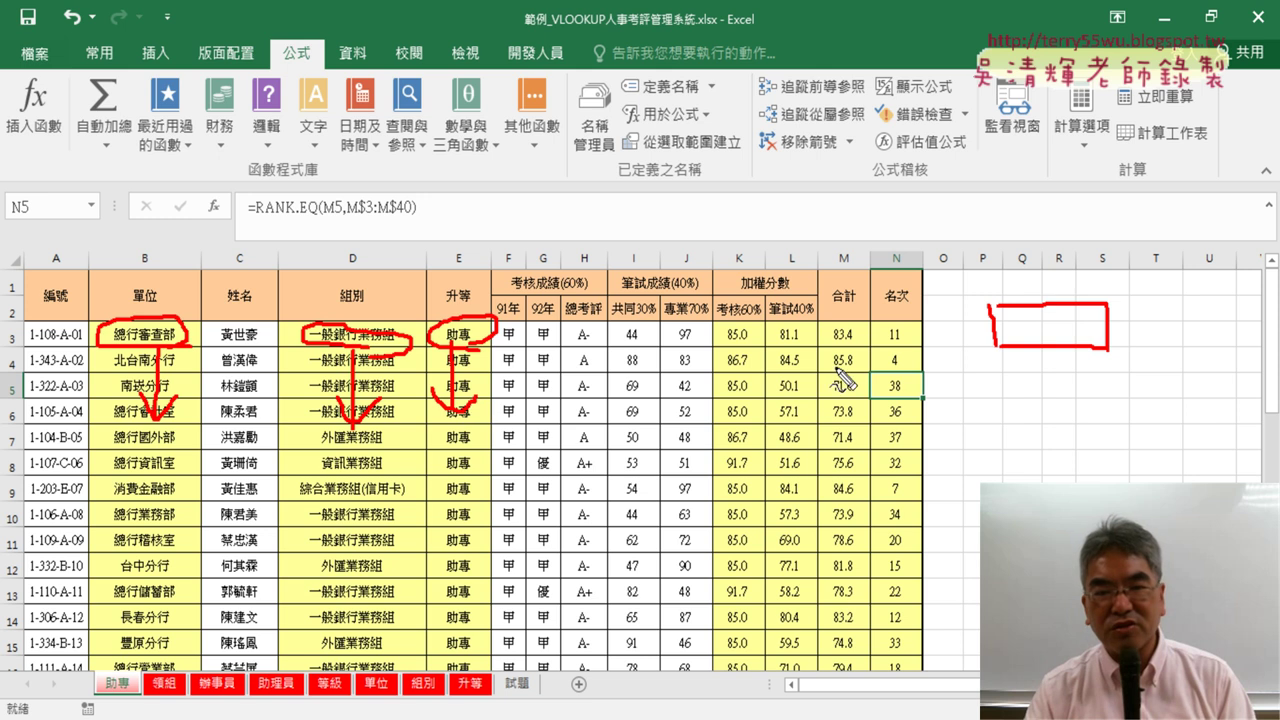
pyautogui.moveTo(718, 351)
pyautogui.mouseDown()
pyautogui.moveTo(903, 349)
pyautogui.moveTo(842, 445)
pyautogui.moveTo(878, 432)
pyautogui.mouseUp()
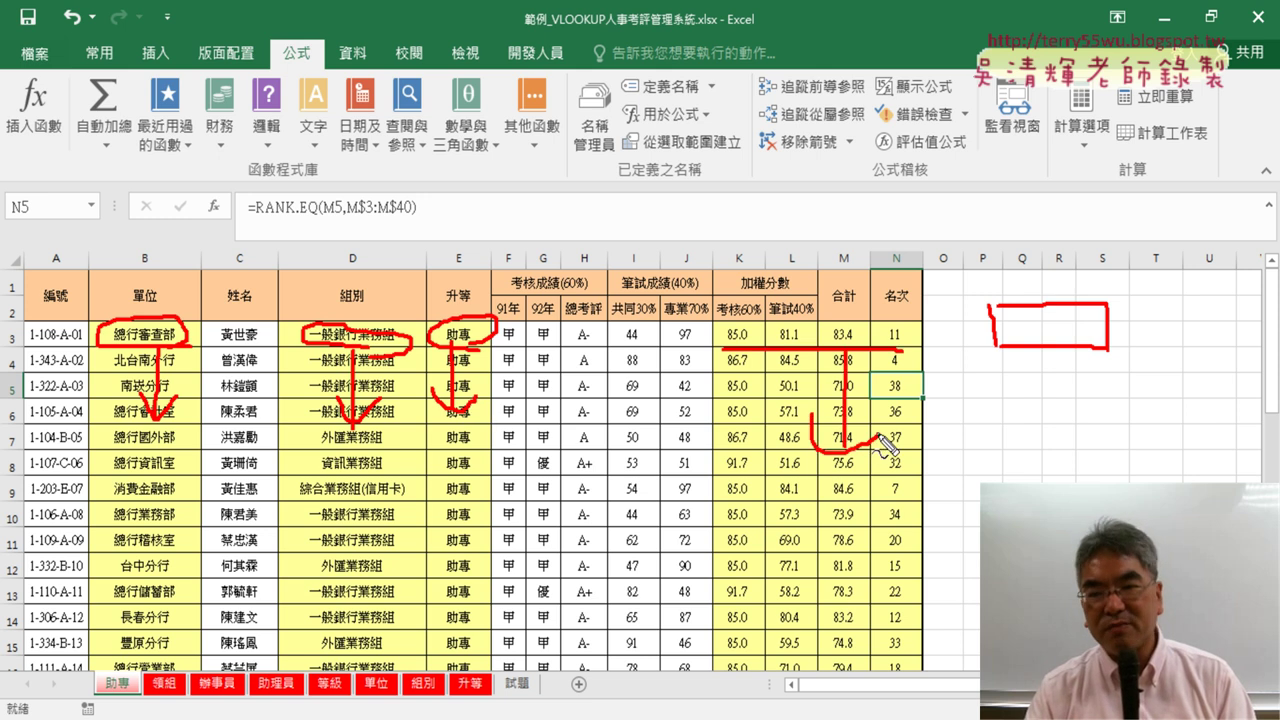
pyautogui.moveTo(993, 366)
pyautogui.mouseDown()
pyautogui.moveTo(992, 418)
pyautogui.moveTo(1125, 378)
pyautogui.moveTo(1116, 430)
pyautogui.mouseUp()
pyautogui.moveTo(1005, 424); pyautogui.dragTo(1076, 425)
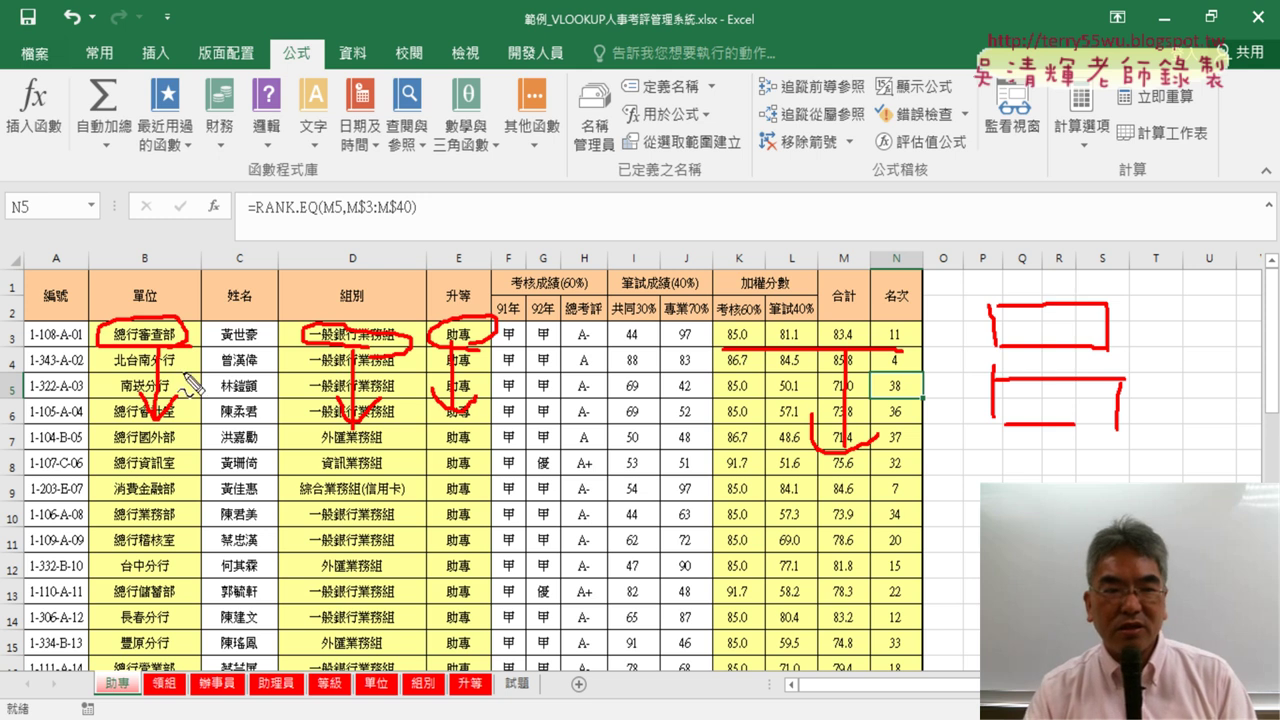
pyautogui.moveTo(190, 372); pyautogui.dragTo(160, 402)
pyautogui.moveTo(390, 398); pyautogui.dragTo(348, 432)
pyautogui.moveTo(472, 408); pyautogui.dragTo(434, 442)
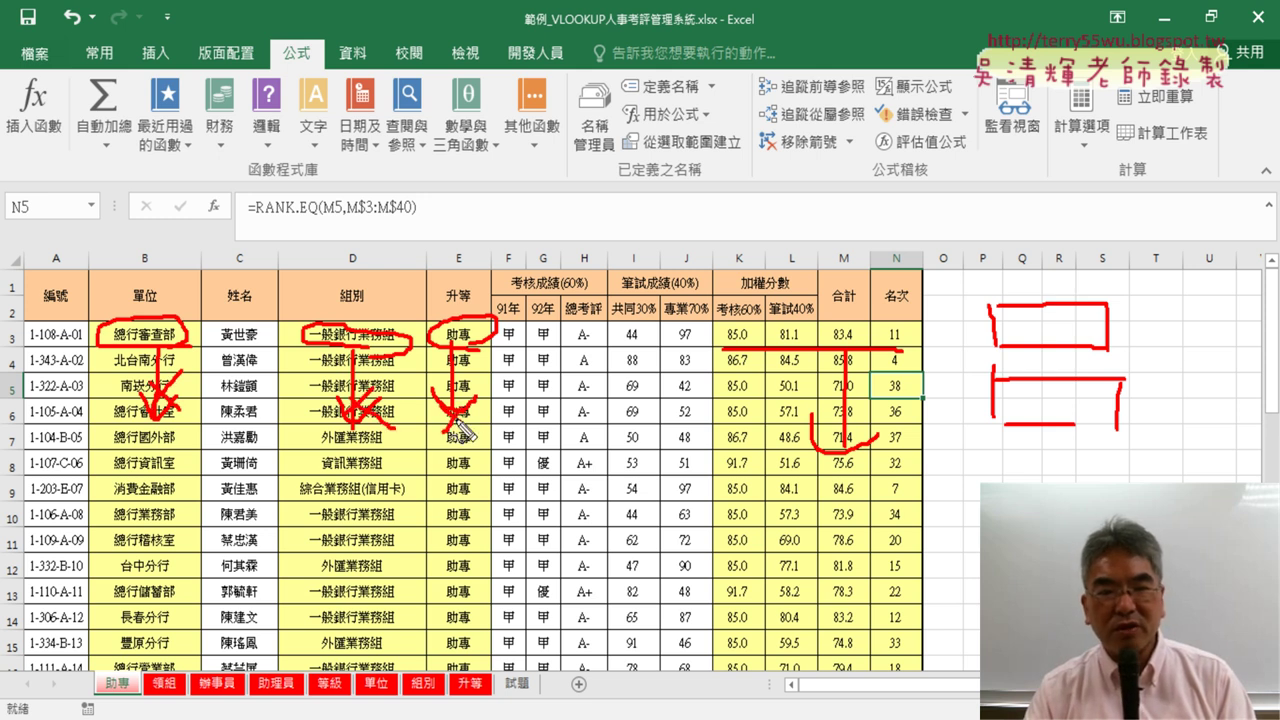
pyautogui.moveTo(858, 425)
pyautogui.mouseDown()
pyautogui.moveTo(808, 445)
pyautogui.moveTo(888, 490)
pyautogui.mouseUp()
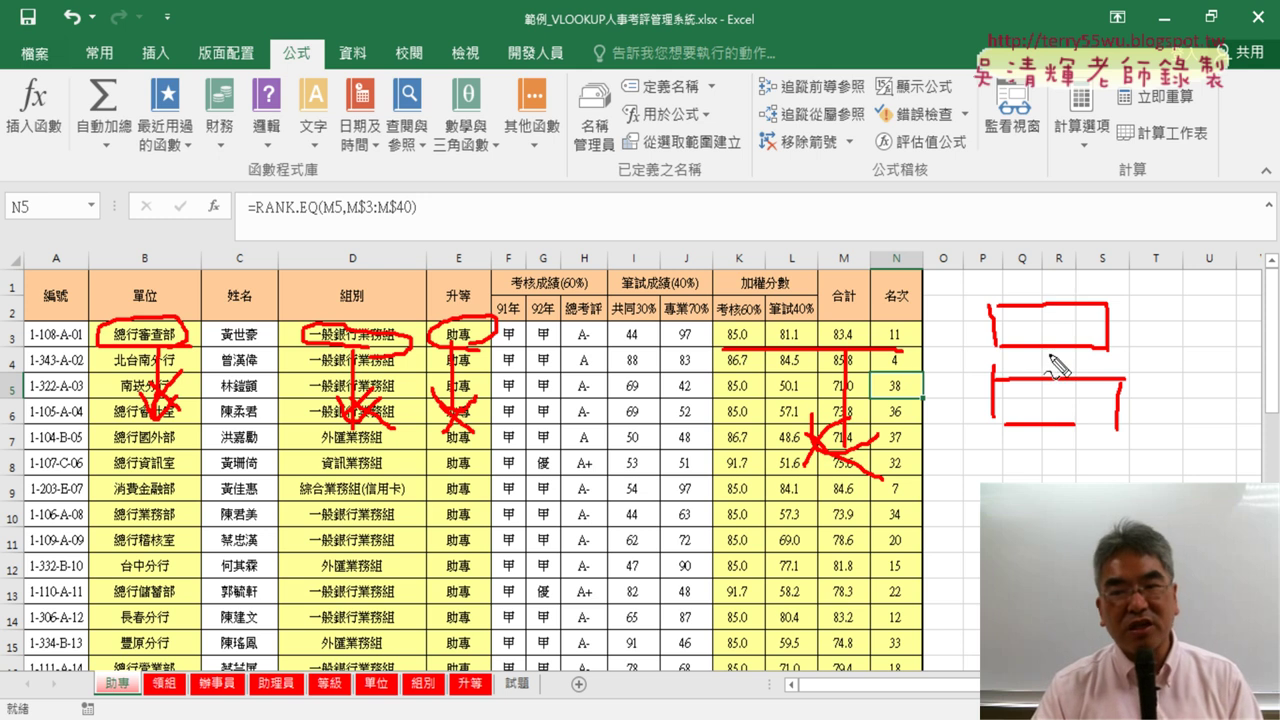
pyautogui.press('Escape')
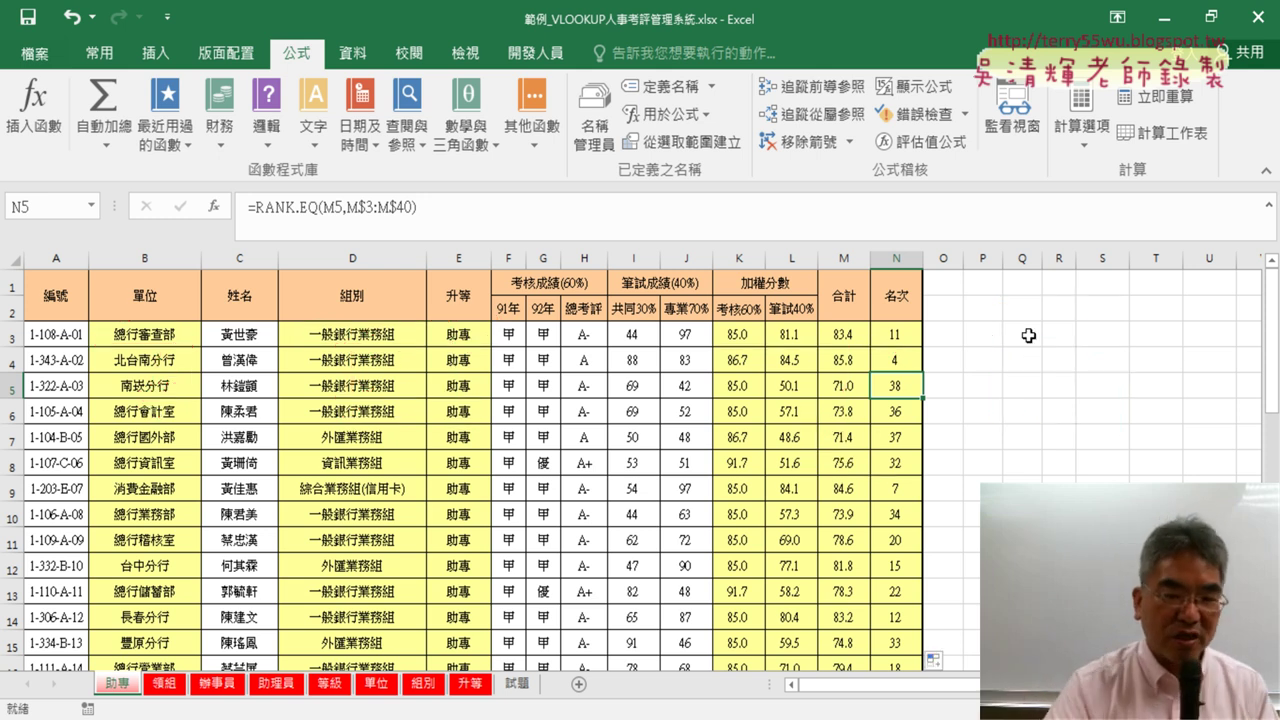